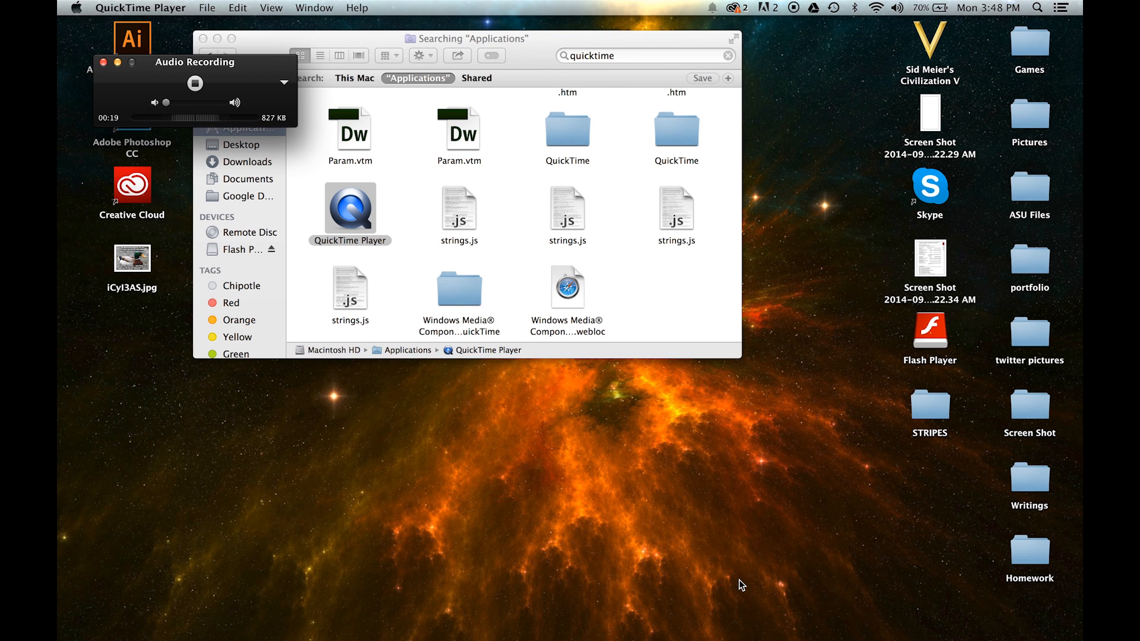
Switch to Illustrator and start a new document with width and height both set to 15 cm
{"action": "mouse_move", "coordinate": [738, 639]}
{"action": "left_click", "coordinate": [816, 621]}
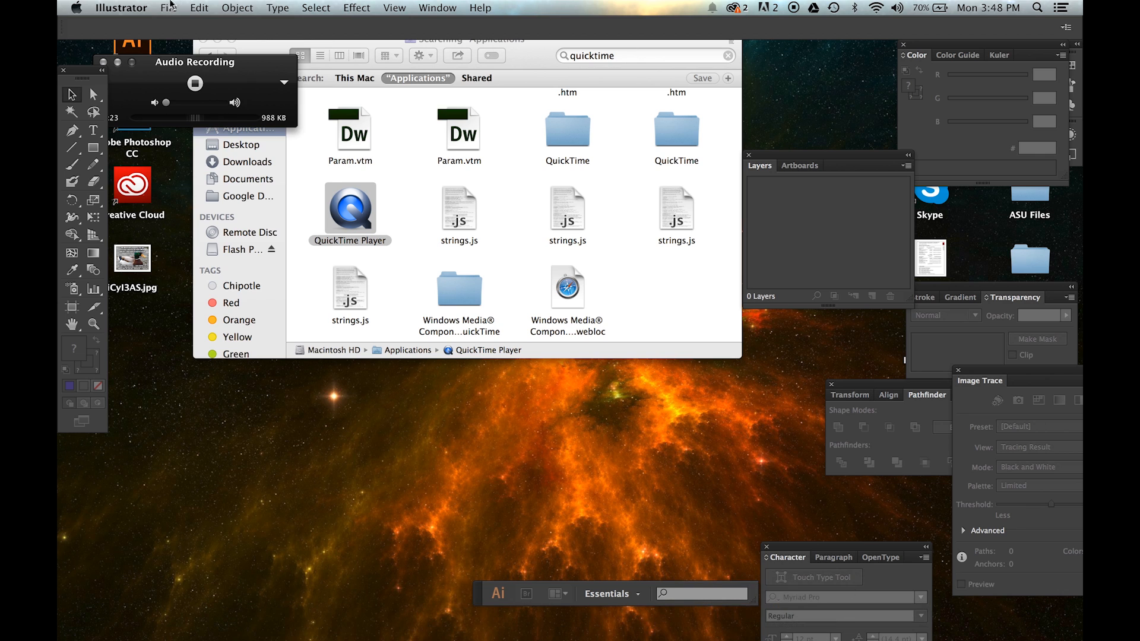
{"action": "left_click", "coordinate": [171, 7]}
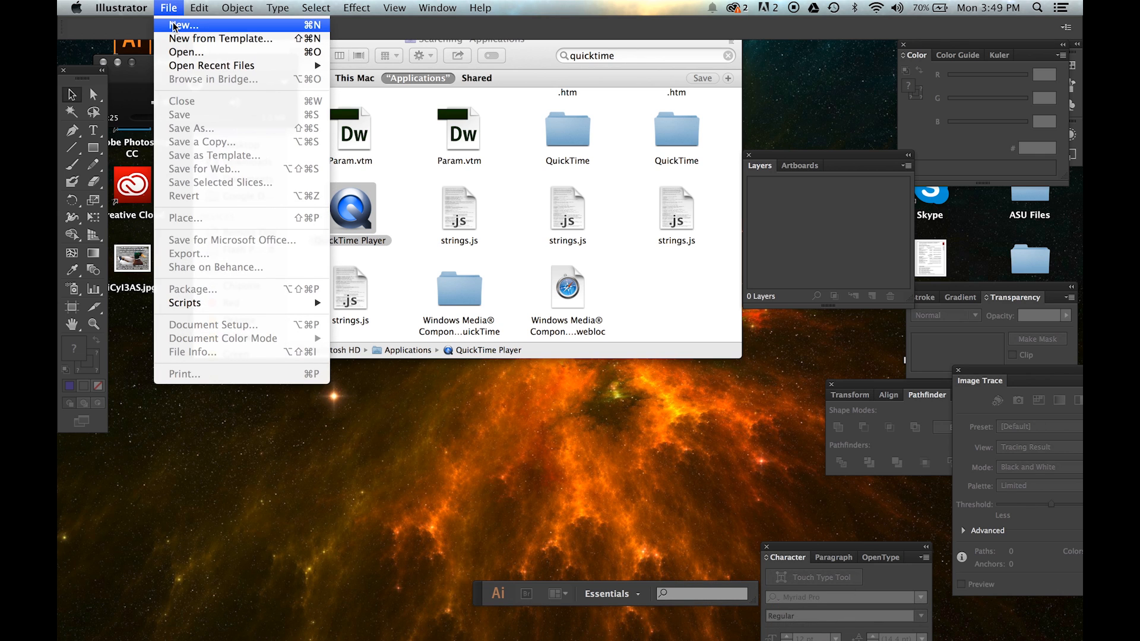
{"action": "left_click", "coordinate": [172, 25]}
{"action": "left_click", "coordinate": [498, 229]}
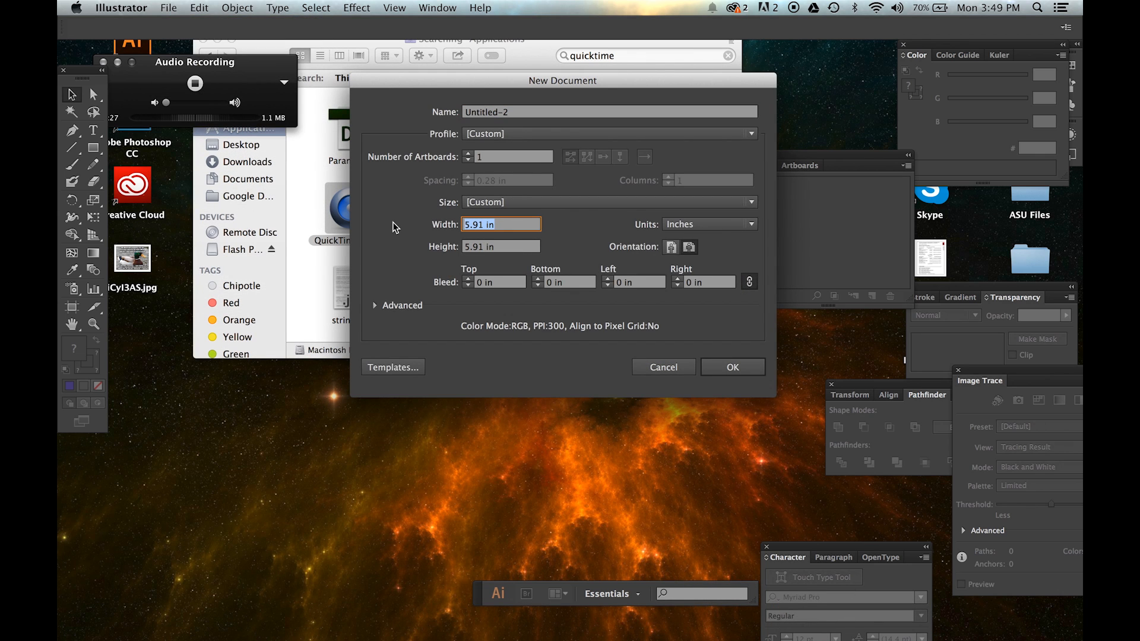
{"action": "type", "text": "15cm"}
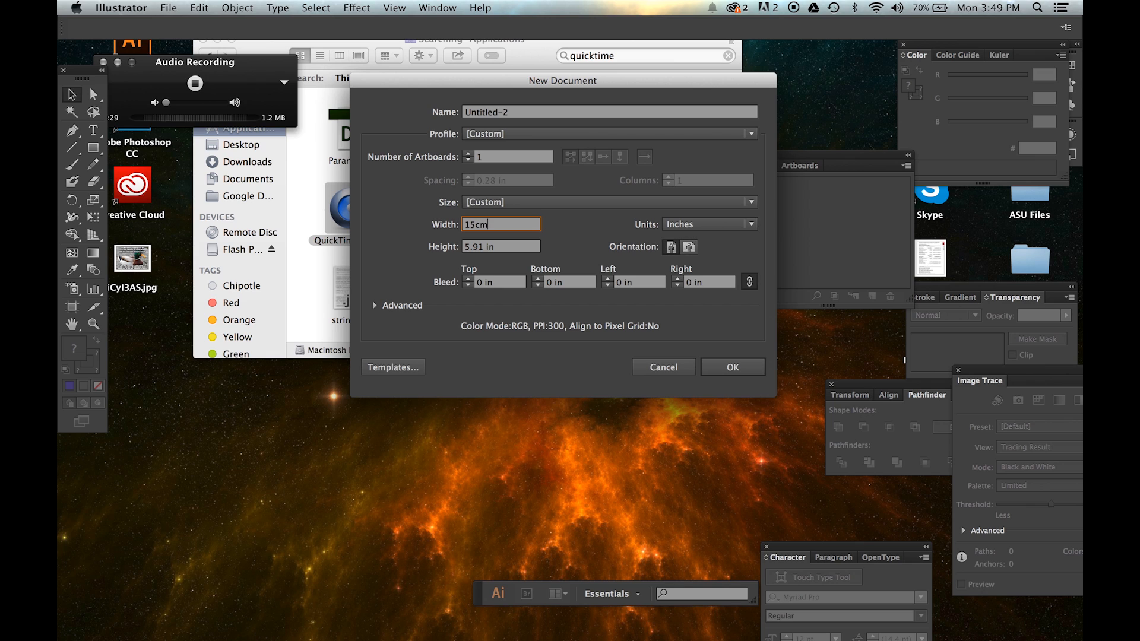
{"action": "key", "text": "Tab"}
{"action": "type", "text": "15cm"}
Name the new document "stripes 2 electric buggaloo" and create it
{"action": "left_click_drag", "start_coordinate": [508, 112], "coordinate": [464, 114]}
{"action": "key", "text": "BackSpace"}
{"action": "type", "text": "stripes 2 elec"}
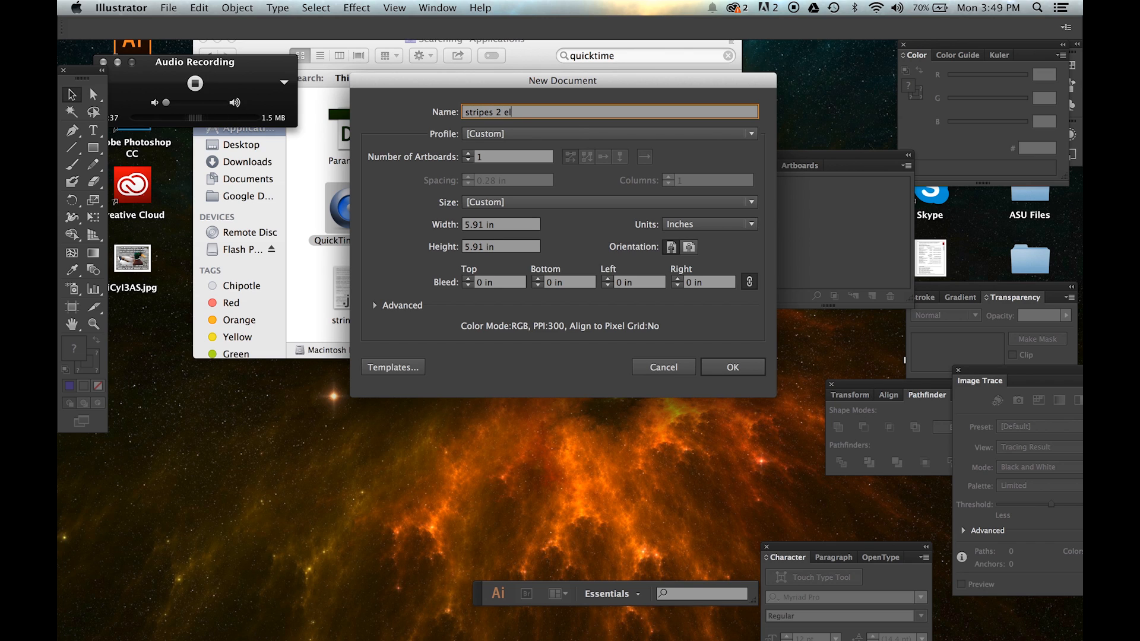
{"action": "type", "text": "tric buggaloo"}
{"action": "left_click", "coordinate": [725, 365]}
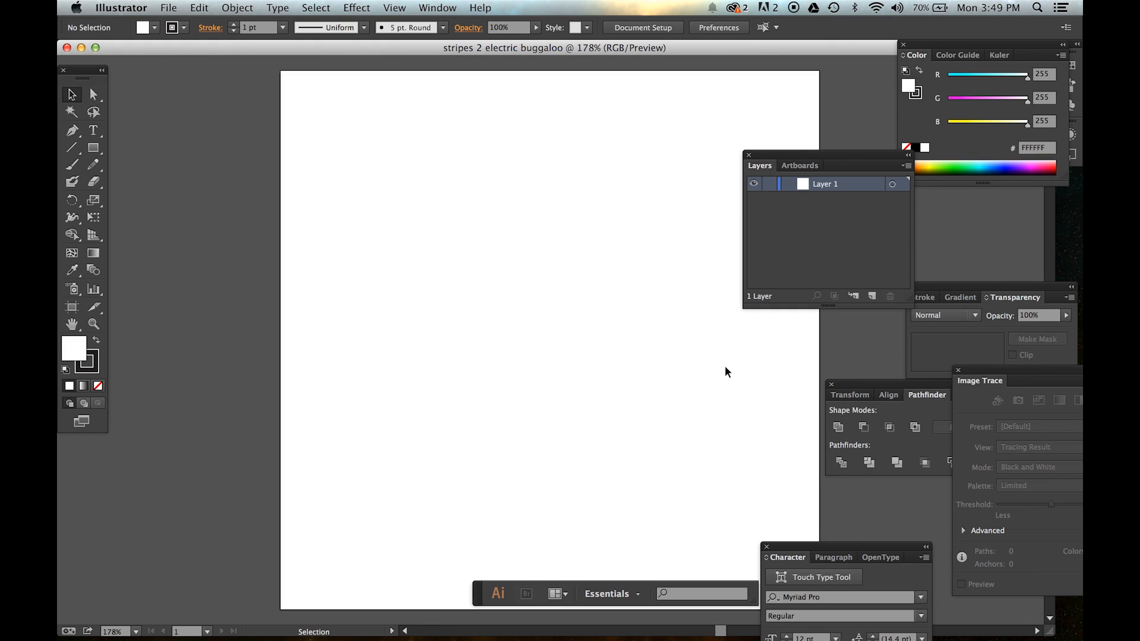
Add two new layers above Layer 1
{"action": "scroll", "coordinate": [668, 294], "scroll_direction": "down", "scroll_amount": 3}
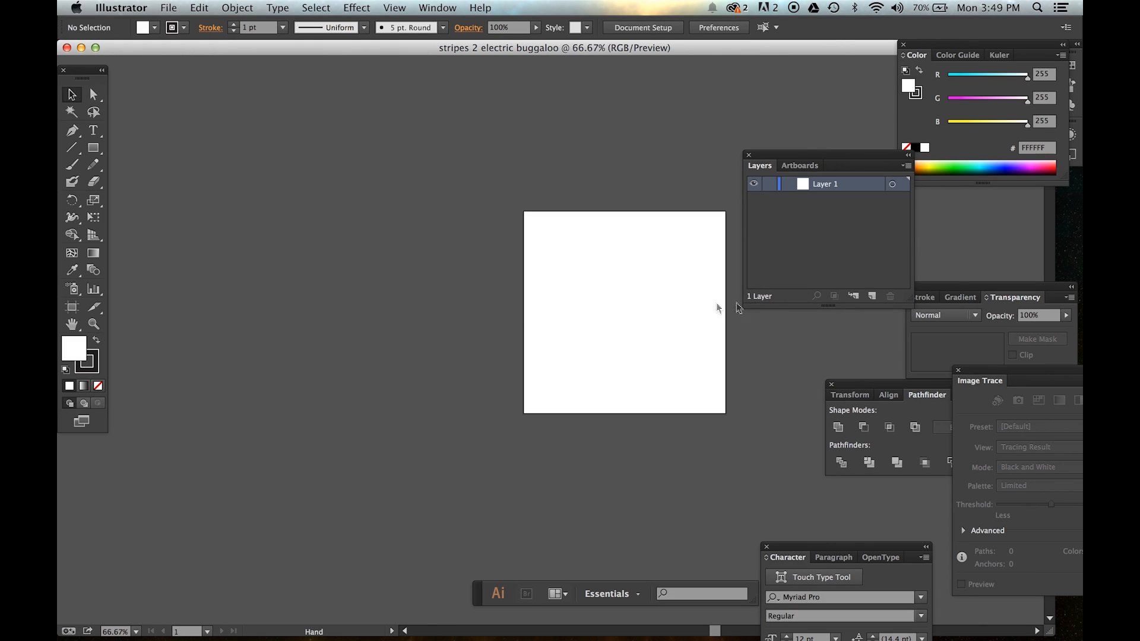
{"action": "left_click_drag", "start_coordinate": [534, 186], "coordinate": [428, 176]}
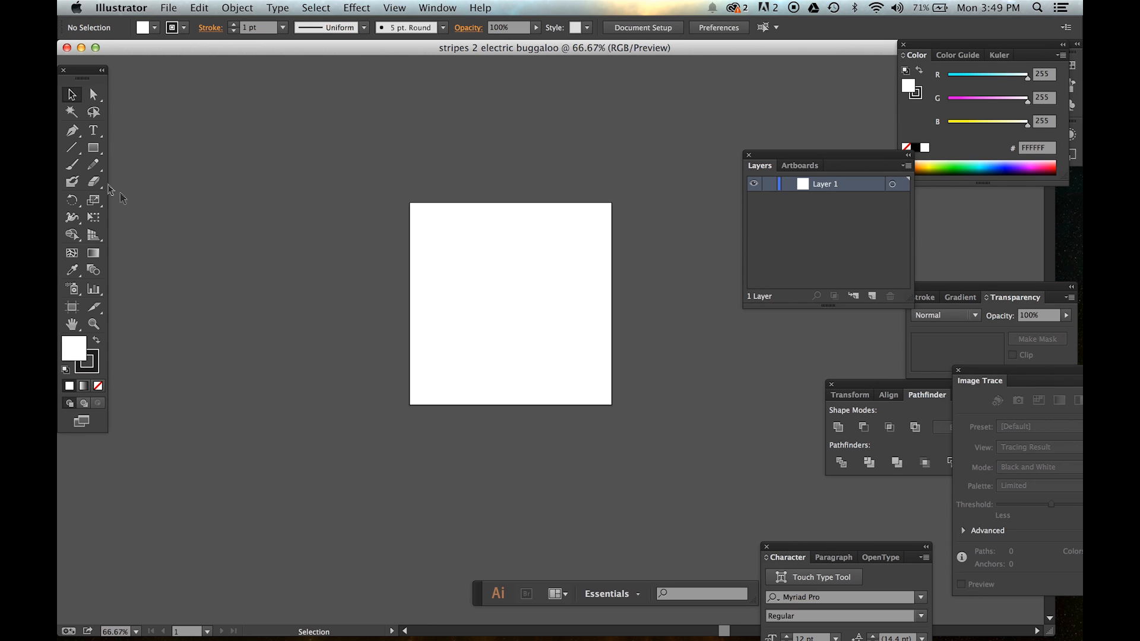
{"action": "left_click", "coordinate": [872, 296]}
{"action": "left_click", "coordinate": [872, 295]}
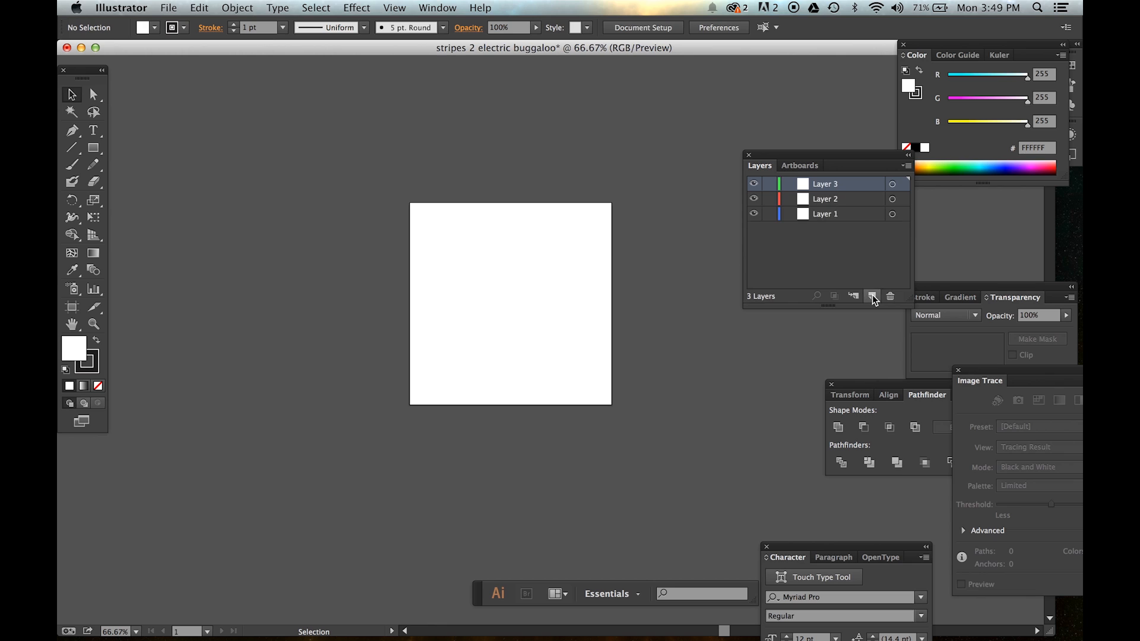
On Layer 1, create a rectangle .6 cm wide and 15 cm high outside the artboard
{"action": "left_click", "coordinate": [840, 218]}
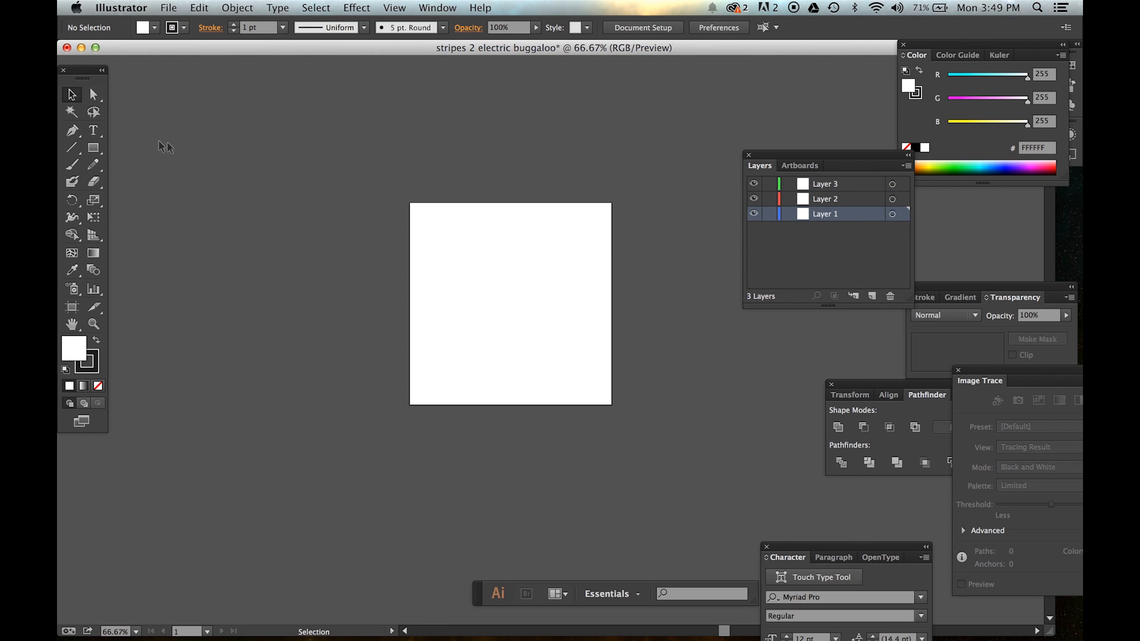
{"action": "left_click", "coordinate": [95, 148]}
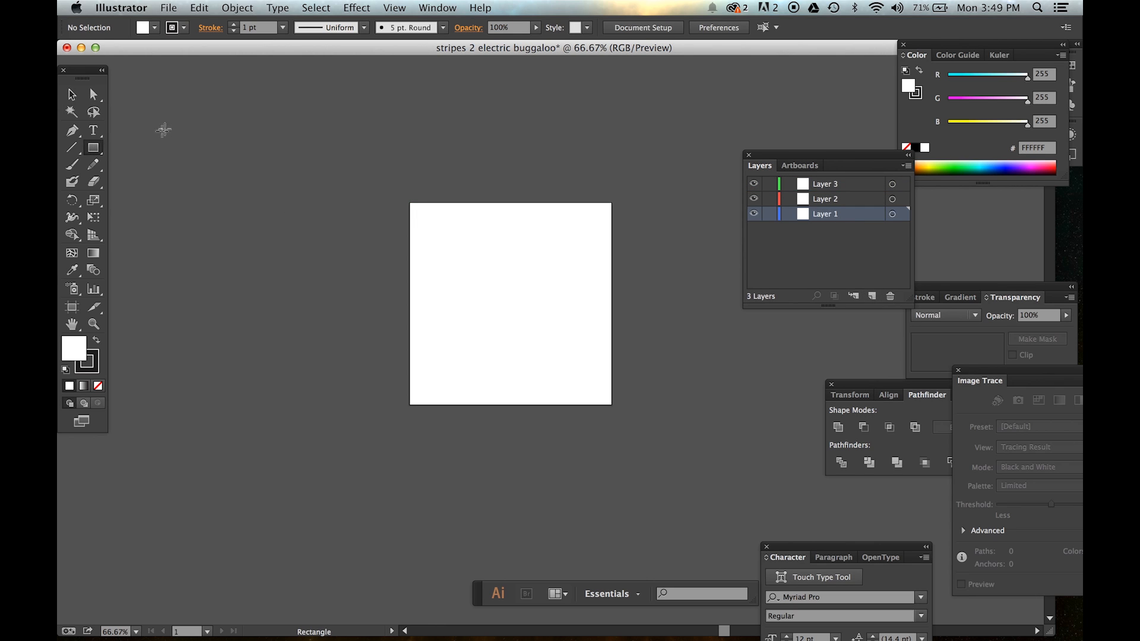
{"action": "left_click", "coordinate": [327, 175]}
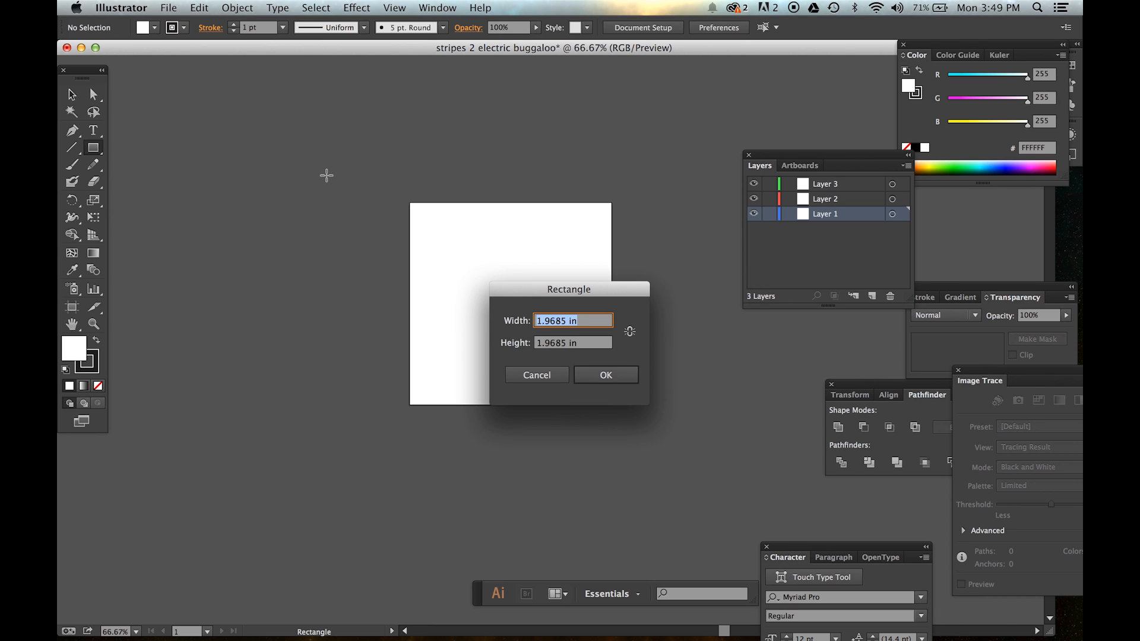
{"action": "left_click", "coordinate": [579, 344]}
{"action": "type", "text": "15cm"}
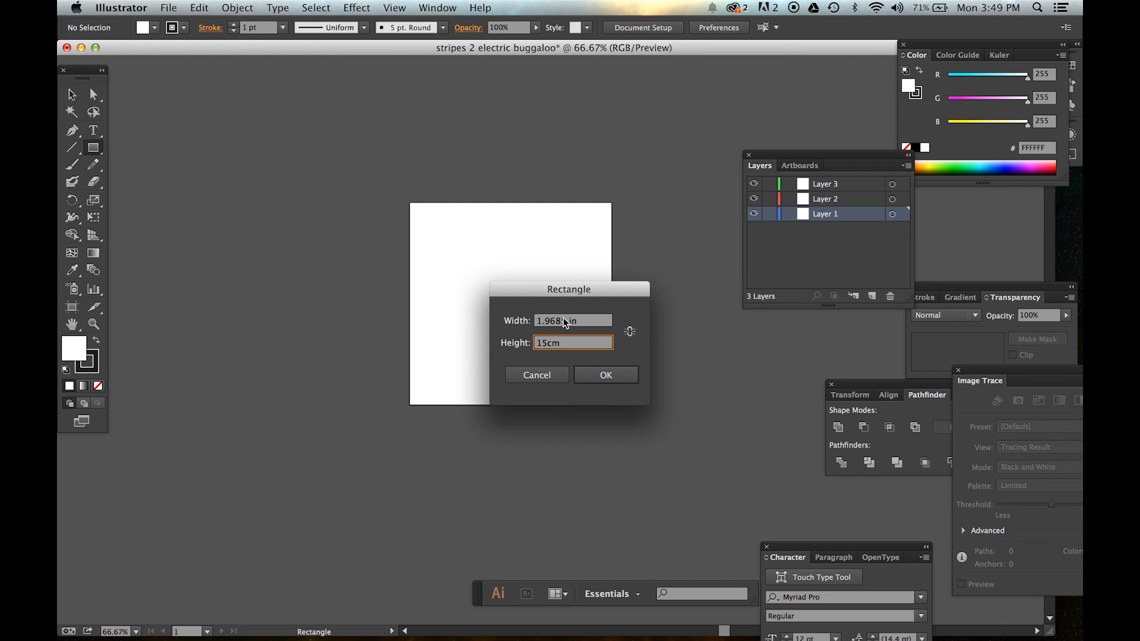
{"action": "key", "text": "Tab"}
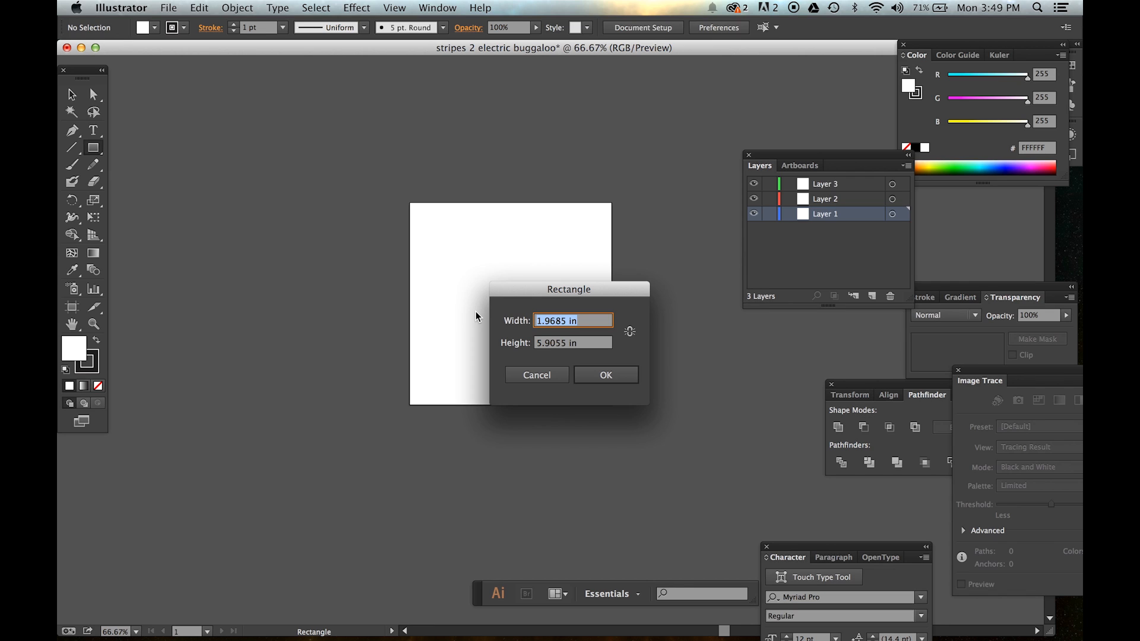
{"action": "type", "text": ".6 cm"}
{"action": "left_click", "coordinate": [620, 380]}
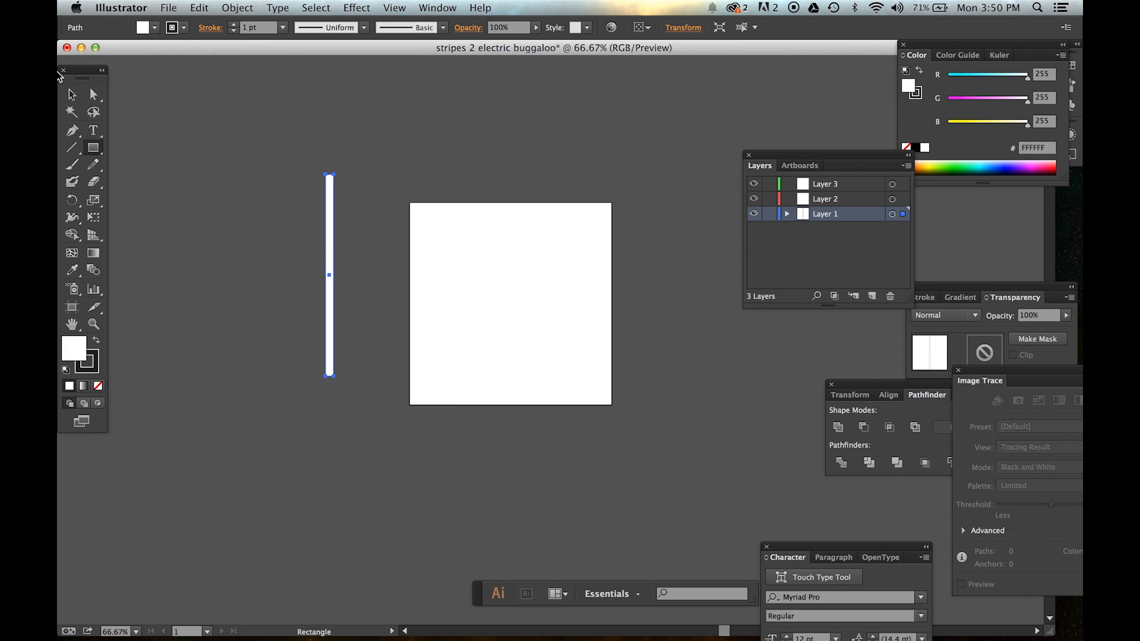
Fill the narrow rectangle with black and set its stroke to none
{"action": "left_click", "coordinate": [916, 147]}
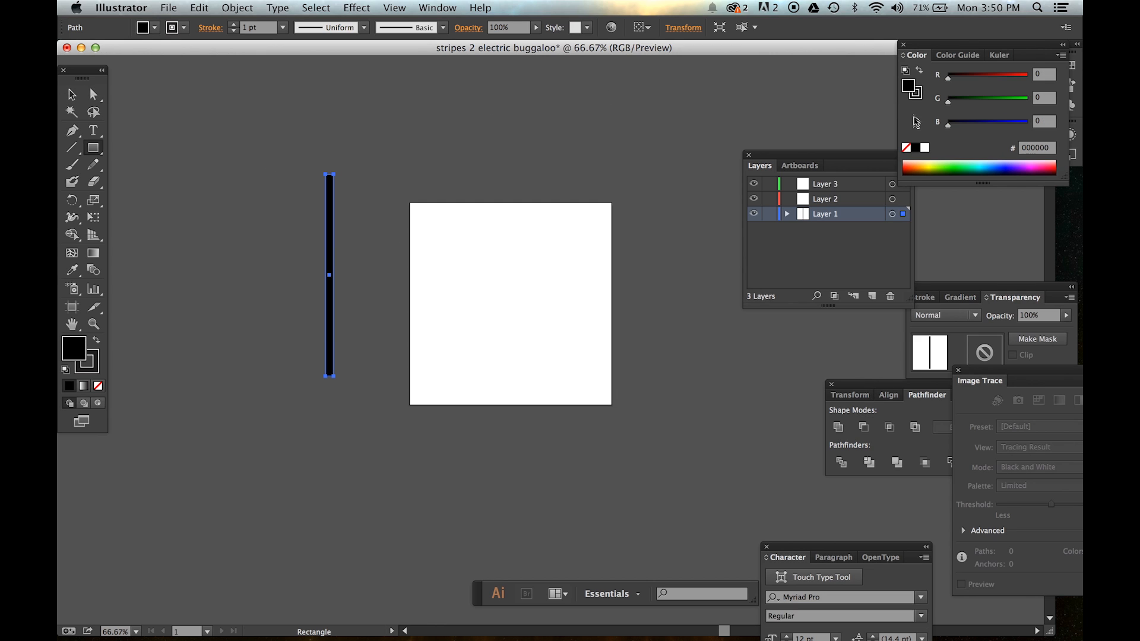
{"action": "left_click", "coordinate": [918, 94]}
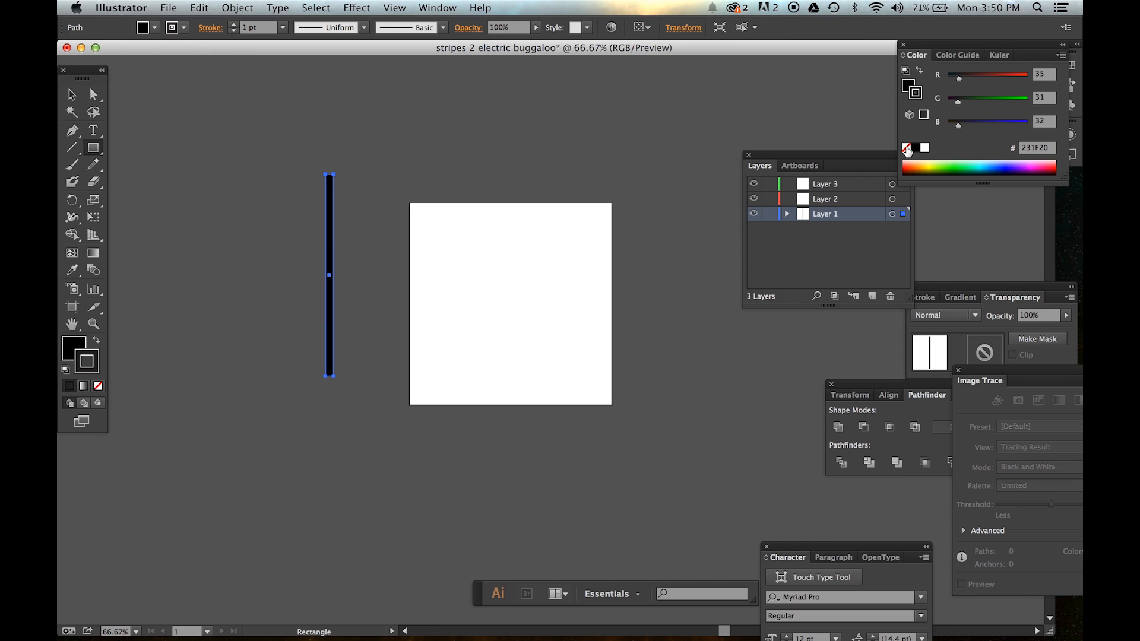
{"action": "left_click", "coordinate": [908, 86]}
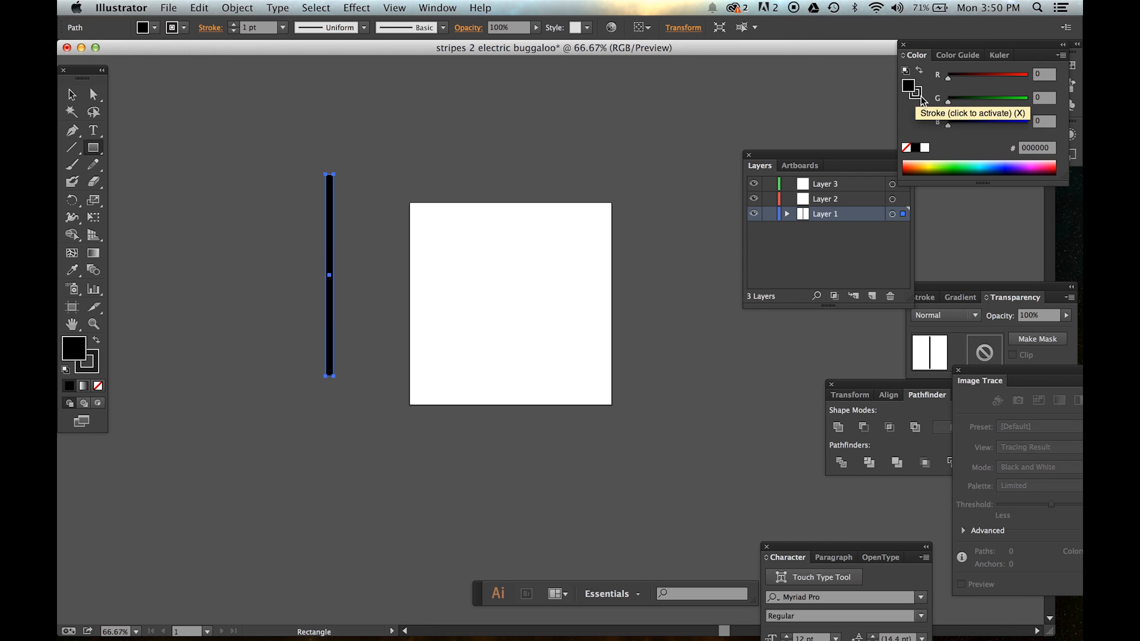
{"action": "left_click", "coordinate": [921, 98]}
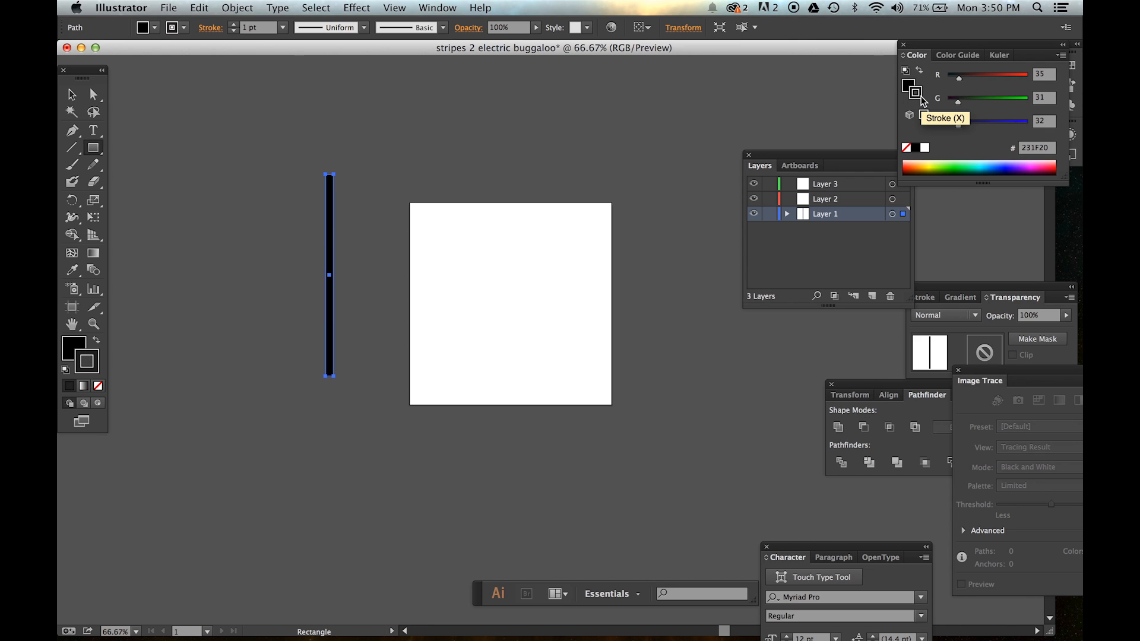
{"action": "left_click", "coordinate": [908, 148]}
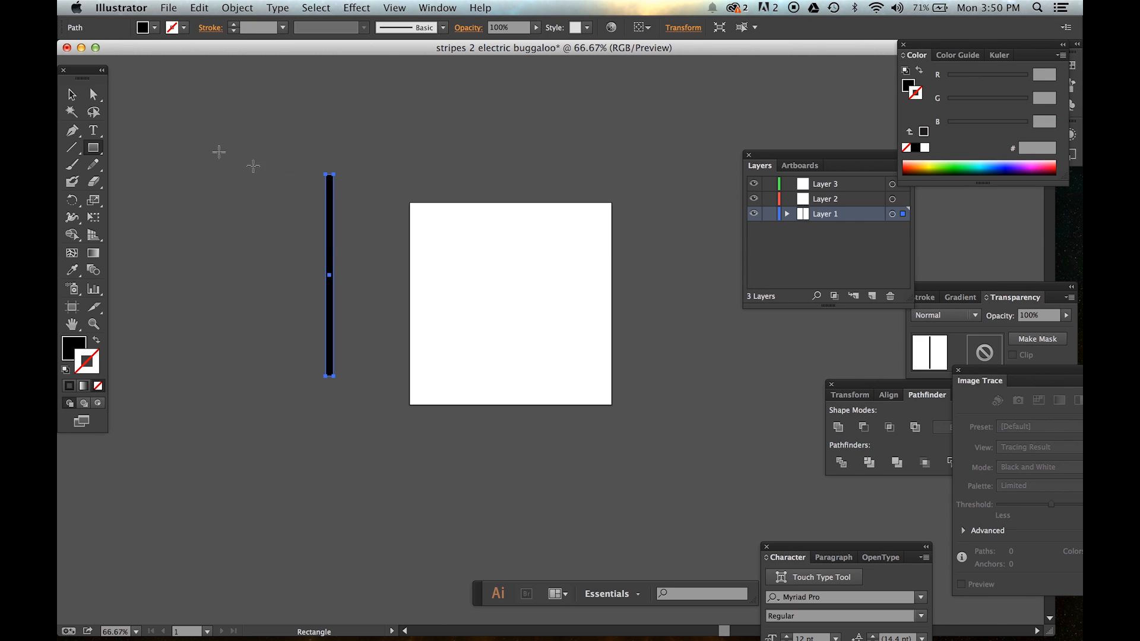
Move the black stripe onto the artboard, flush with its left edge and aligned top to bottom
{"action": "left_click", "coordinate": [81, 95]}
{"action": "left_click", "coordinate": [297, 172]}
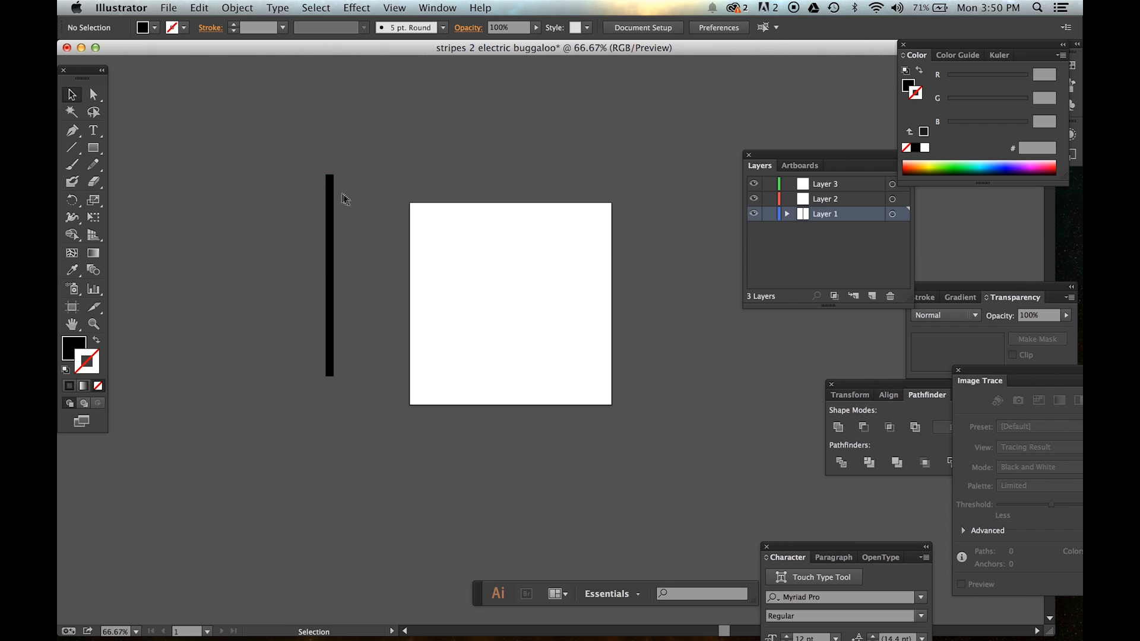
{"action": "left_click_drag", "start_coordinate": [329, 191], "coordinate": [413, 222]}
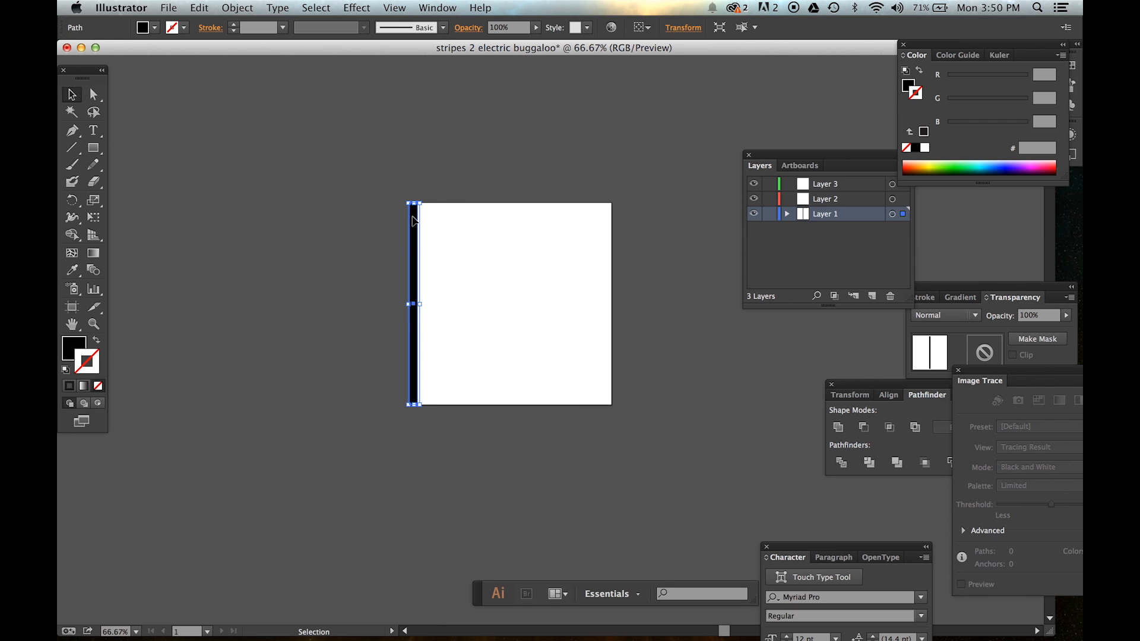
{"action": "left_click", "coordinate": [428, 7]}
{"action": "mouse_move", "coordinate": [394, 7]}
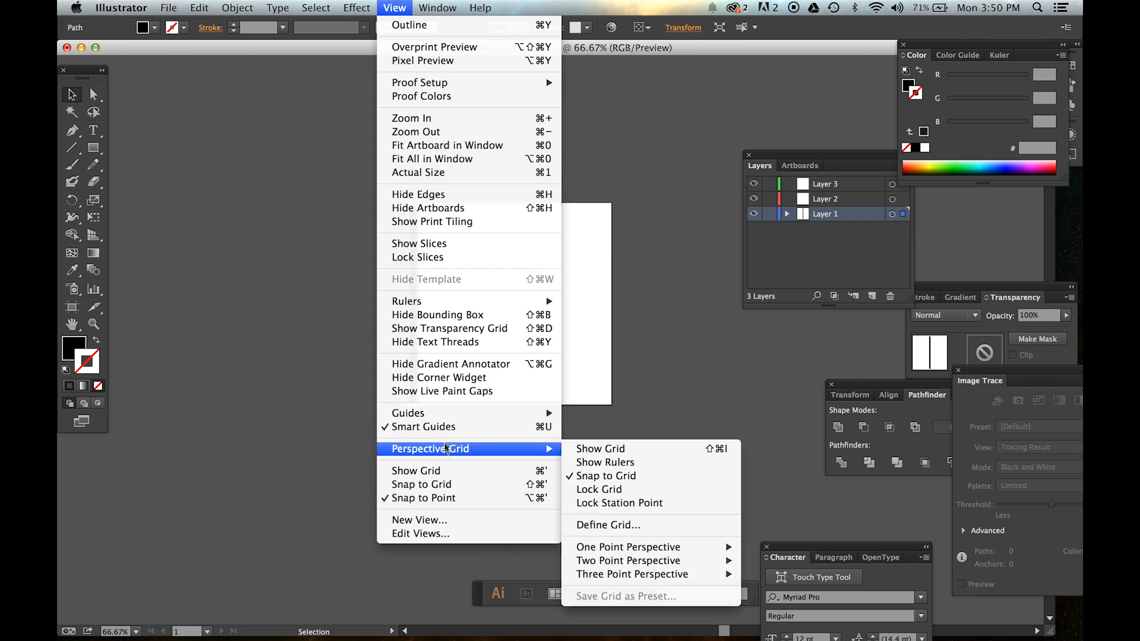
{"action": "left_click", "coordinate": [642, 417]}
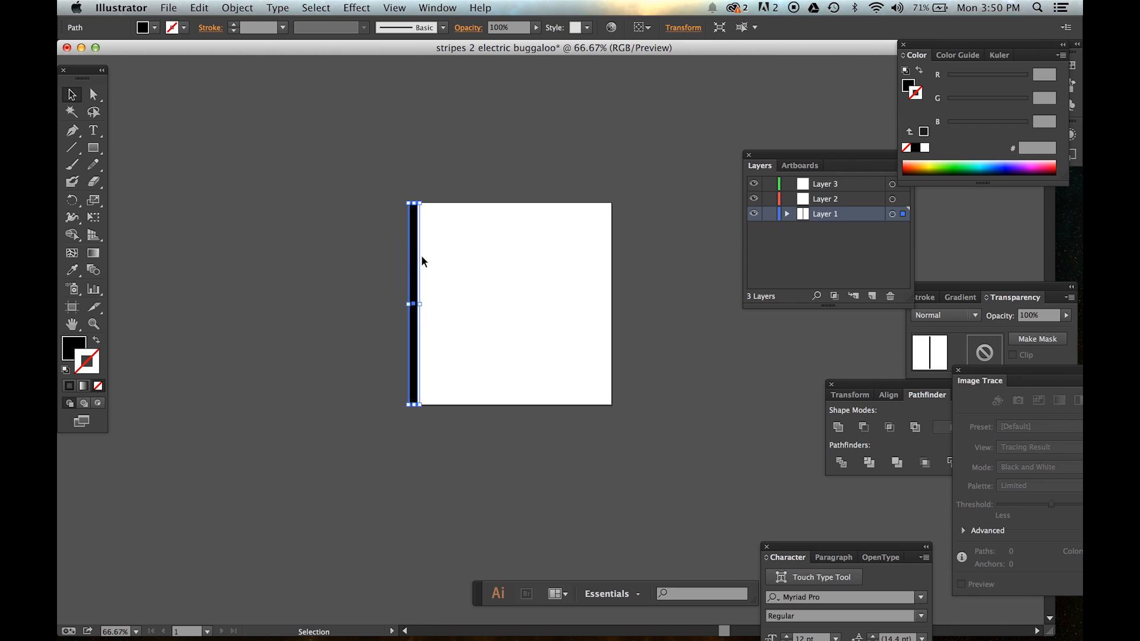
Try a copy of the black stripe directly beside the original, and undo it
{"action": "left_click", "coordinate": [452, 277]}
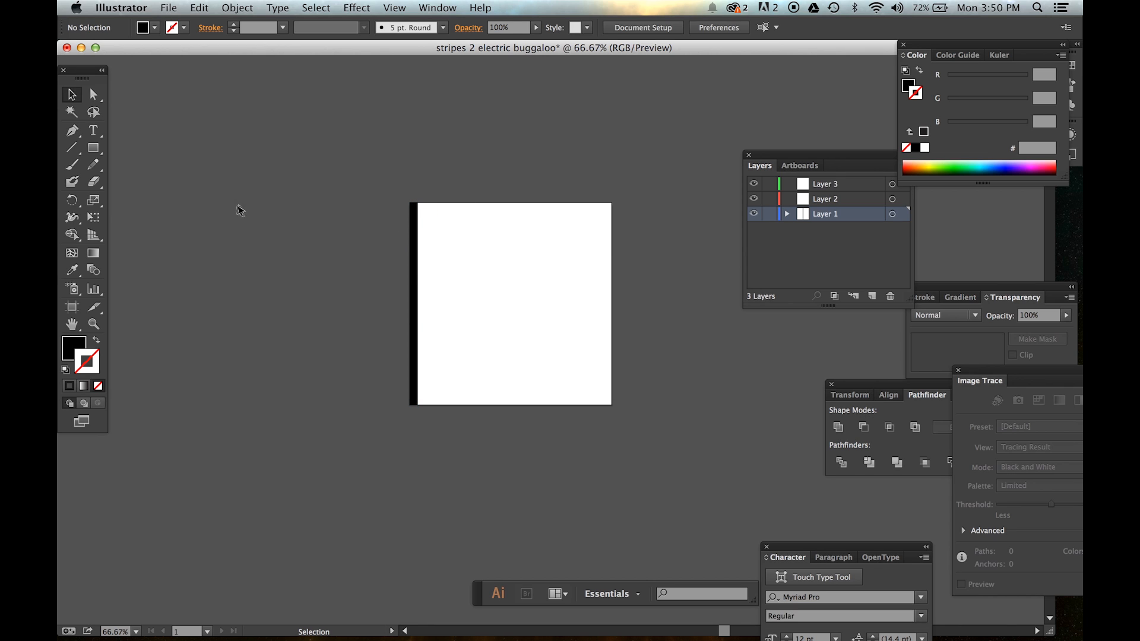
{"action": "left_click_drag", "start_coordinate": [419, 217], "coordinate": [425, 216]}
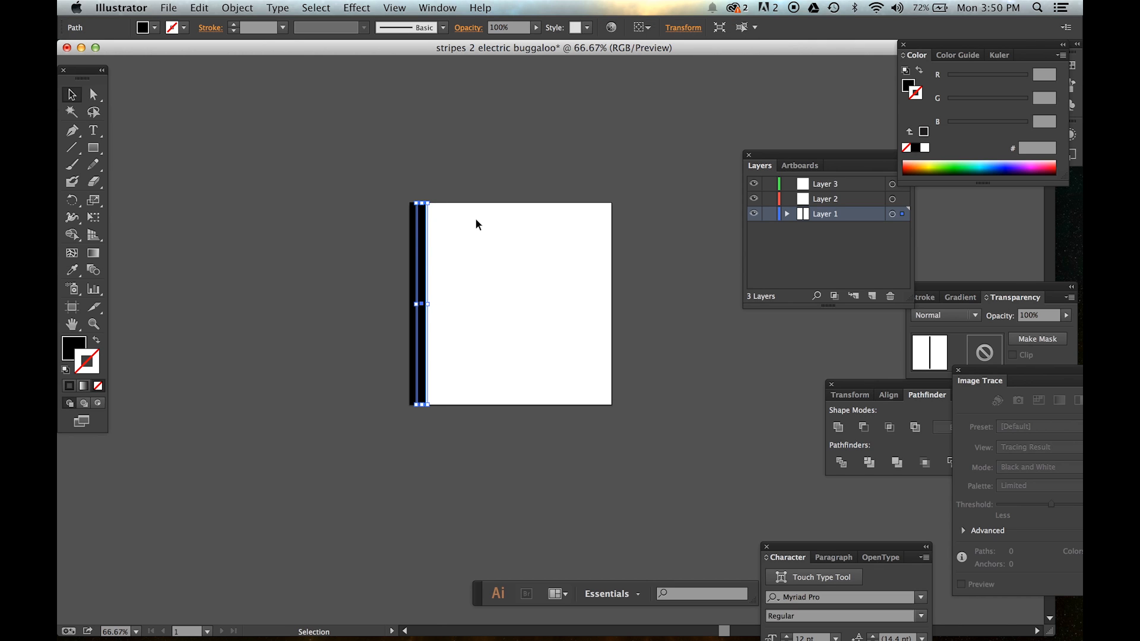
{"action": "key", "text": "super+z"}
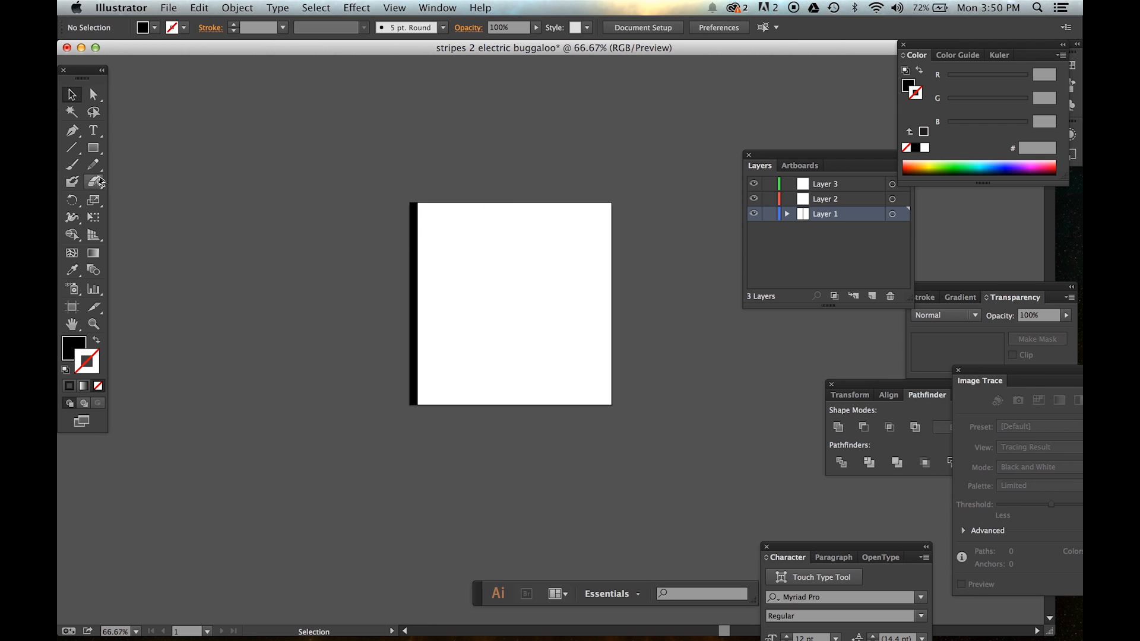
Create a second full-height rectangle outside the artboard, slightly wider than the black stripe, and fill it with white
{"action": "left_click", "coordinate": [94, 153]}
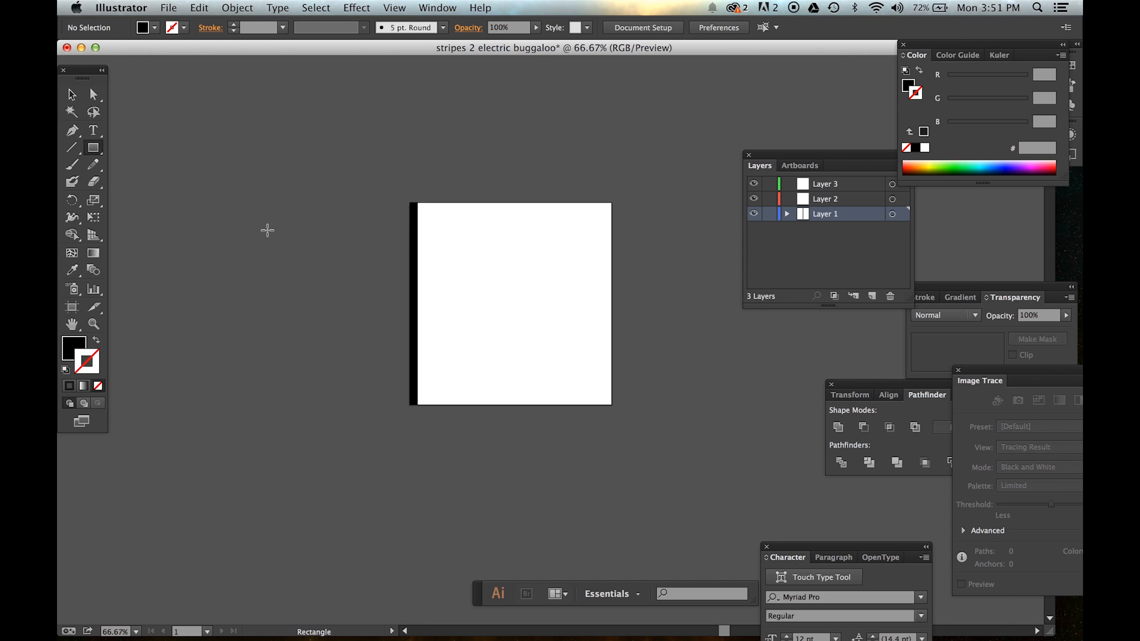
{"action": "left_click", "coordinate": [267, 231]}
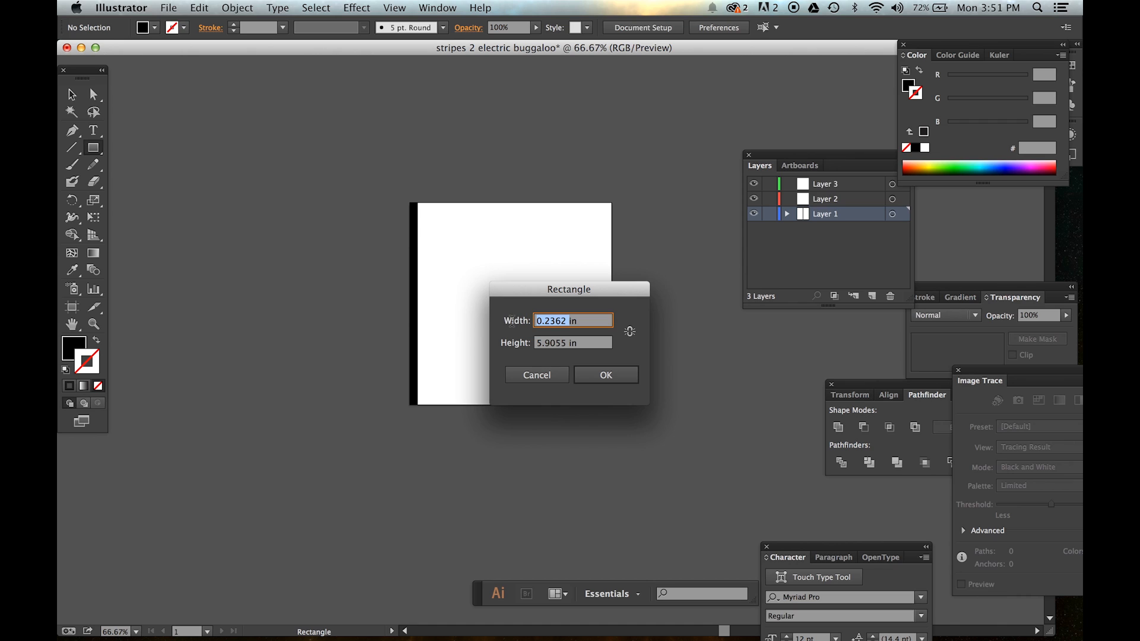
{"action": "type", "text": "17"}
{"action": "key", "text": "BackSpace"}
{"action": "key", "text": "Return"}
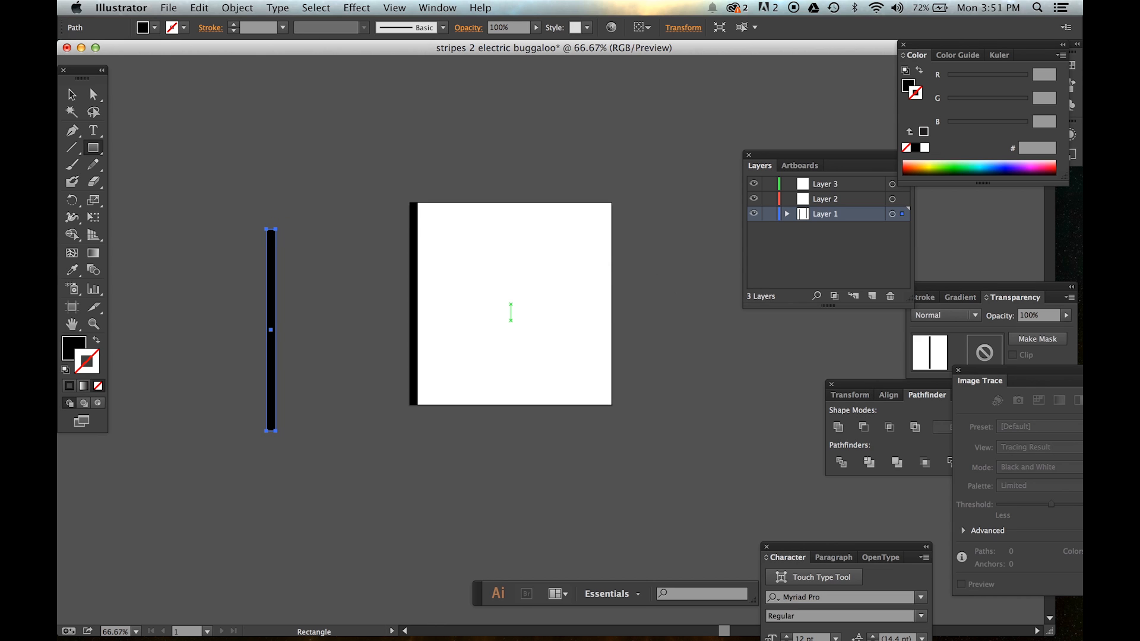
{"action": "left_click", "coordinate": [907, 86]}
{"action": "left_click", "coordinate": [925, 148]}
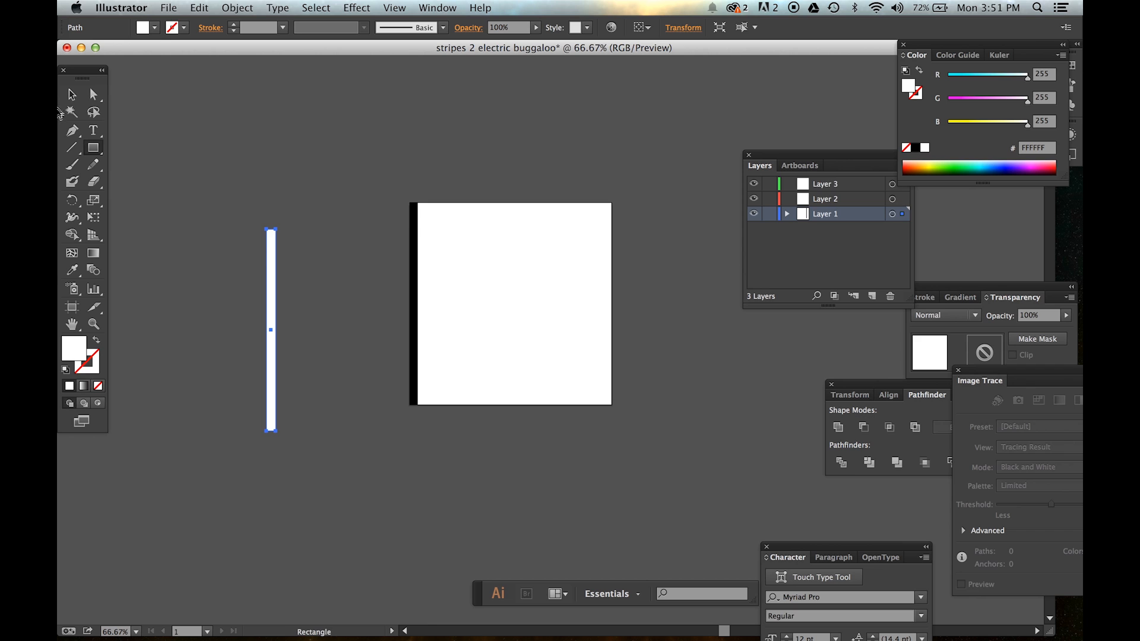
Move the white stripe onto the artboard, flush against the right side of the black stripe
{"action": "left_click", "coordinate": [72, 95]}
{"action": "left_click", "coordinate": [270, 142]}
{"action": "left_click_drag", "start_coordinate": [275, 252], "coordinate": [427, 221]}
{"action": "left_click", "coordinate": [430, 176]}
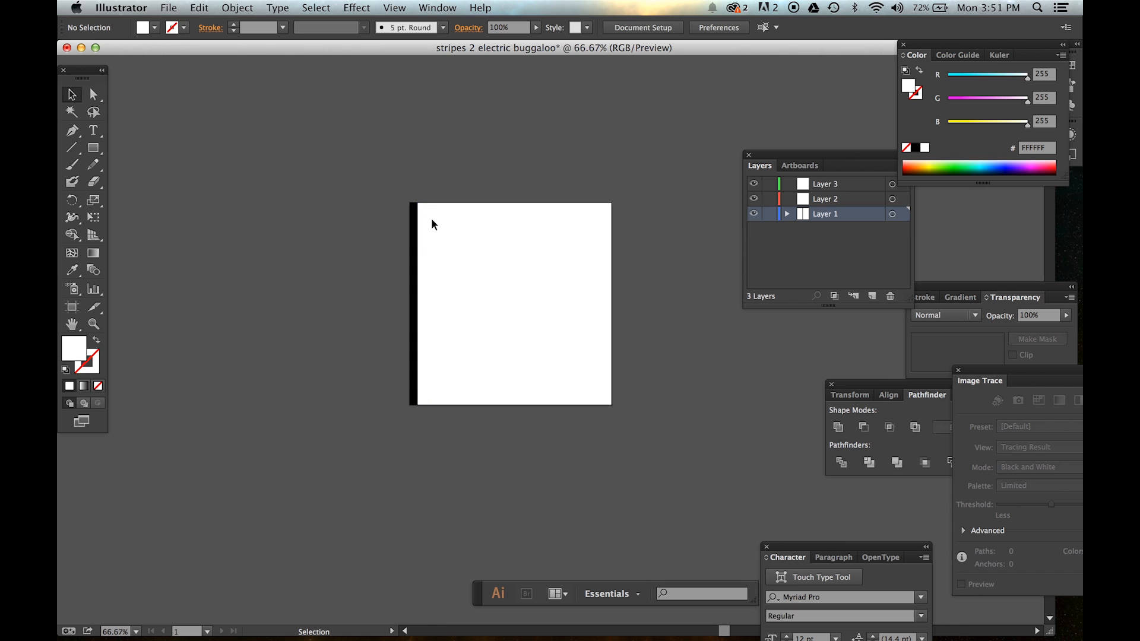
Try a copy of the black and white stripe pair directly to the right of the originals, and undo it
{"action": "scroll", "coordinate": [431, 219], "scroll_direction": "up", "scroll_amount": 1}
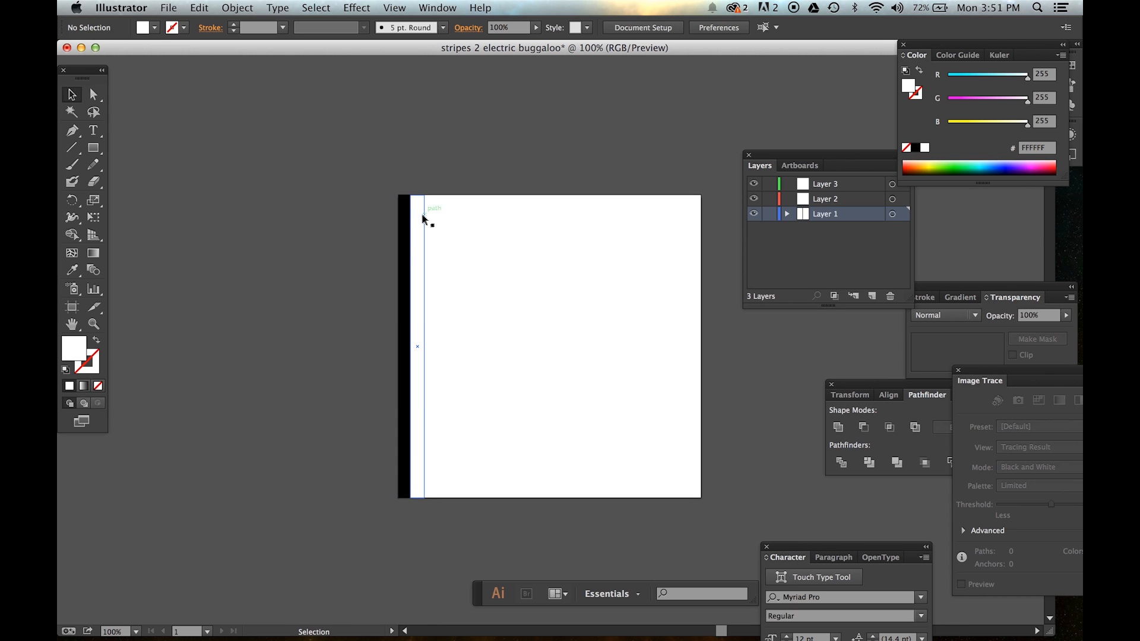
{"action": "left_click_drag", "start_coordinate": [355, 202], "coordinate": [452, 222]}
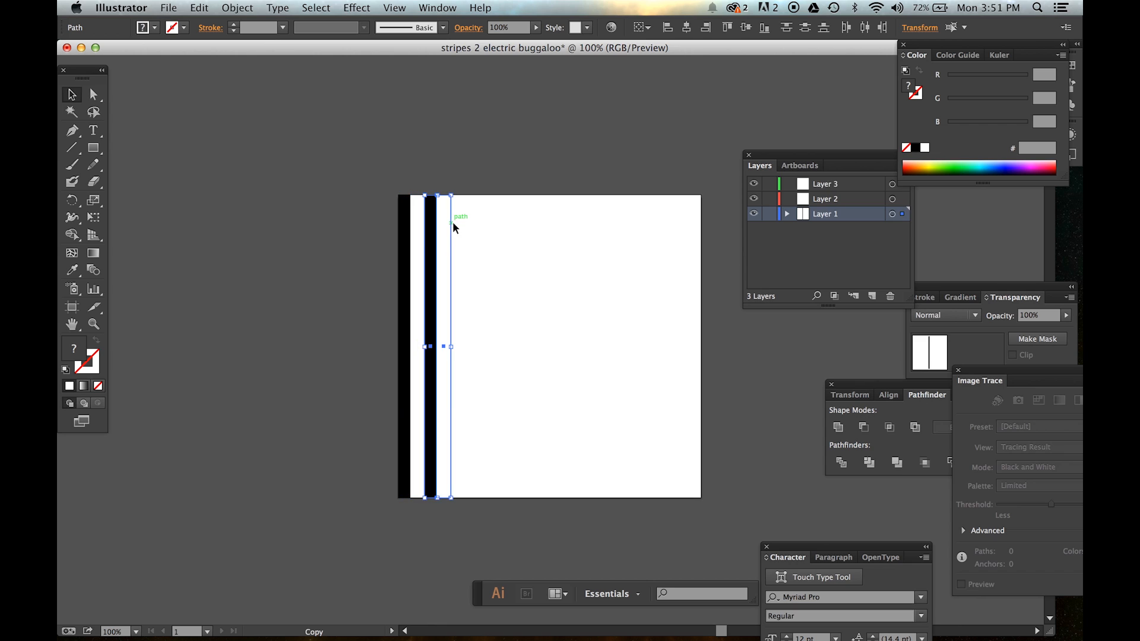
{"action": "key", "text": "super+z"}
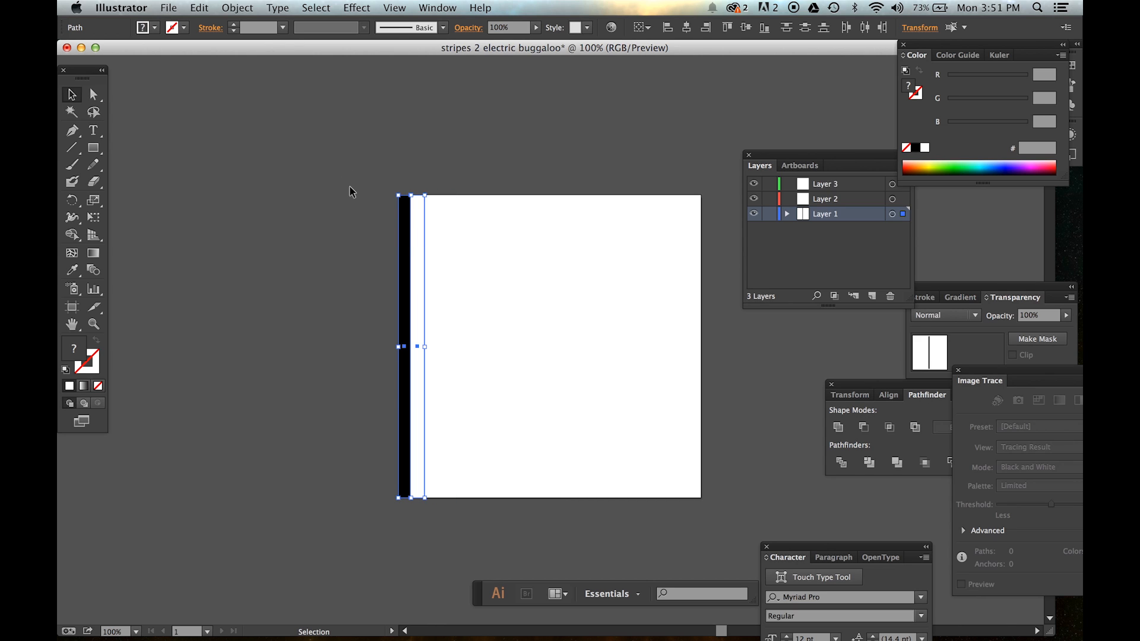
Duplicate the black and white stripe pair directly to the right of the originals at full height
{"action": "left_click", "coordinate": [390, 208]}
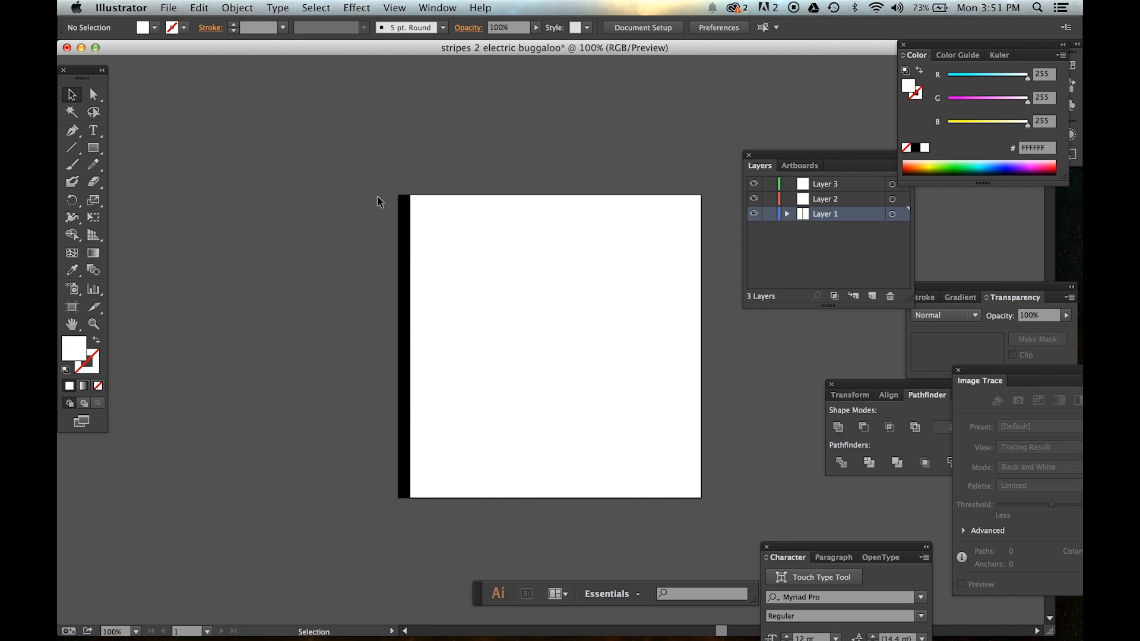
{"action": "left_click_drag", "start_coordinate": [327, 222], "coordinate": [434, 233]}
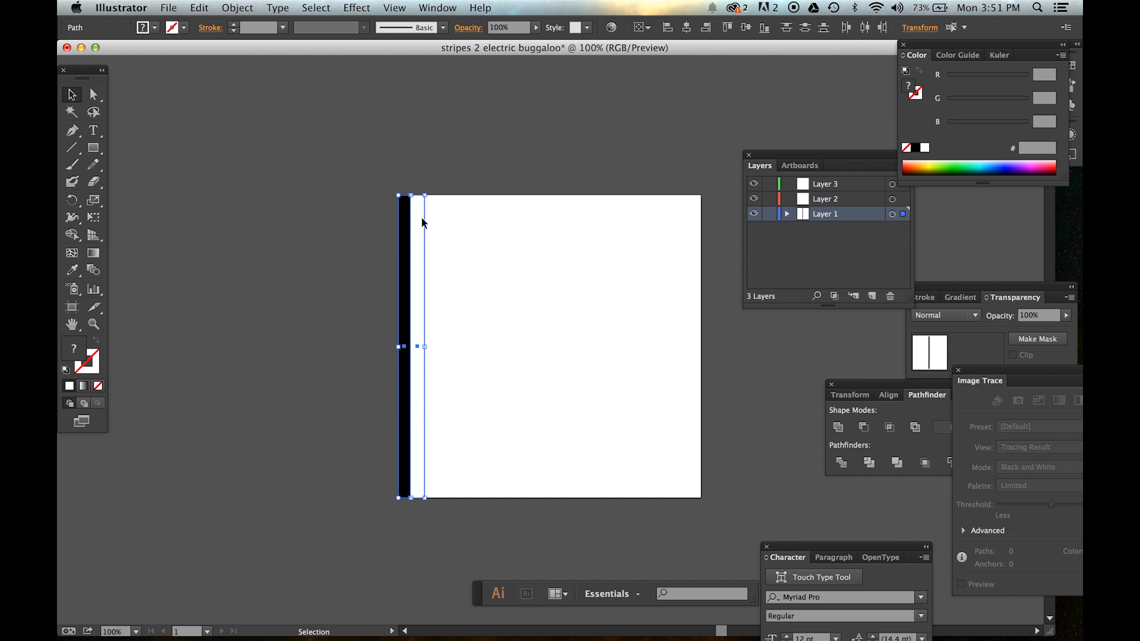
{"action": "left_click_drag", "start_coordinate": [422, 219], "coordinate": [447, 220]}
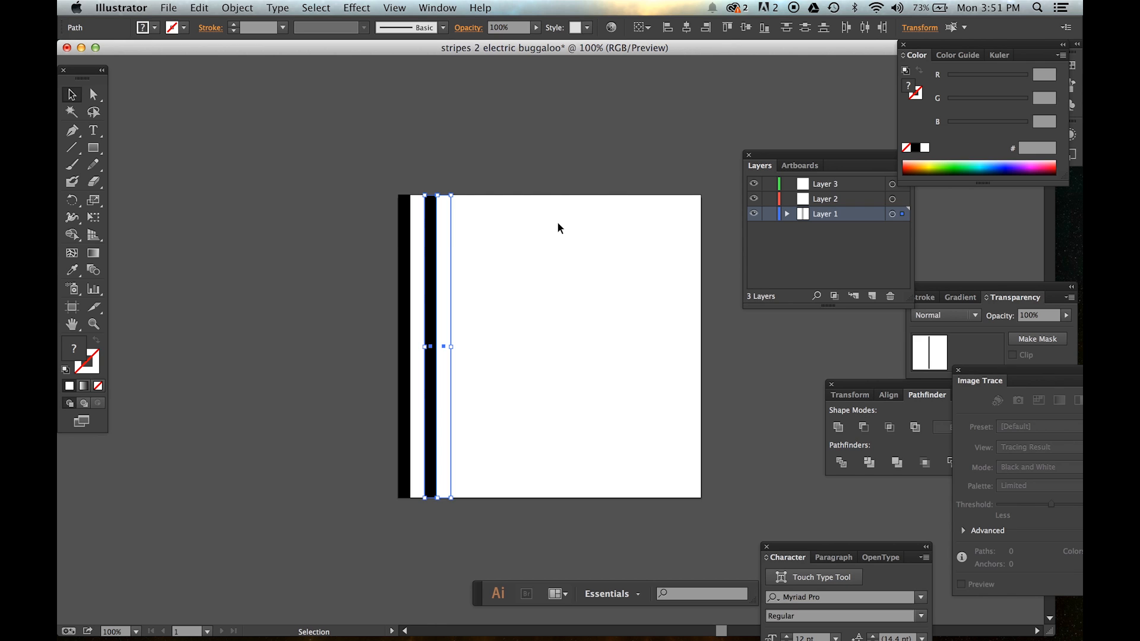
Repeat the stripe pair duplication until the alternating stripes cover the whole width of the artboard
{"action": "key", "text": "super+d"}
{"action": "key", "text": "super+d"}
{"action": "key", "text": "super+d"}
{"action": "key", "text": "super+d"}
{"action": "key", "text": "super+d"}
{"action": "key", "text": "super+d"}
{"action": "key", "text": "super+d"}
{"action": "key", "text": "super+d"}
{"action": "key", "text": "super+d"}
{"action": "key", "text": "super+d"}
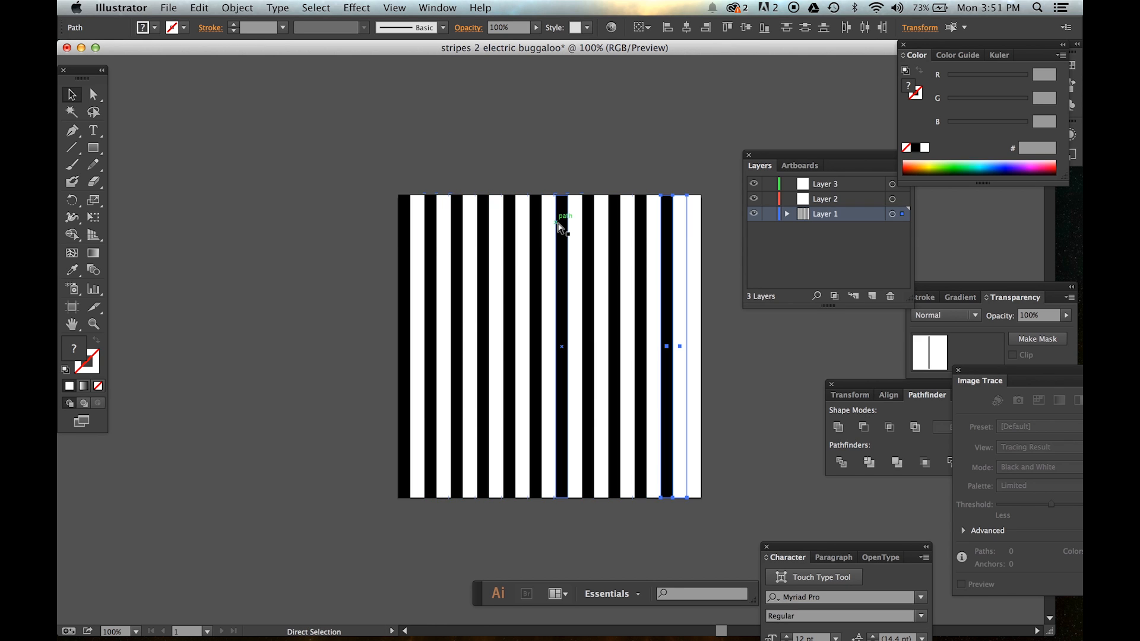
Delete the last white stripe that extends past the right edge of the artboard
{"action": "left_click", "coordinate": [724, 277]}
{"action": "left_click", "coordinate": [705, 269]}
{"action": "key", "text": "Delete"}
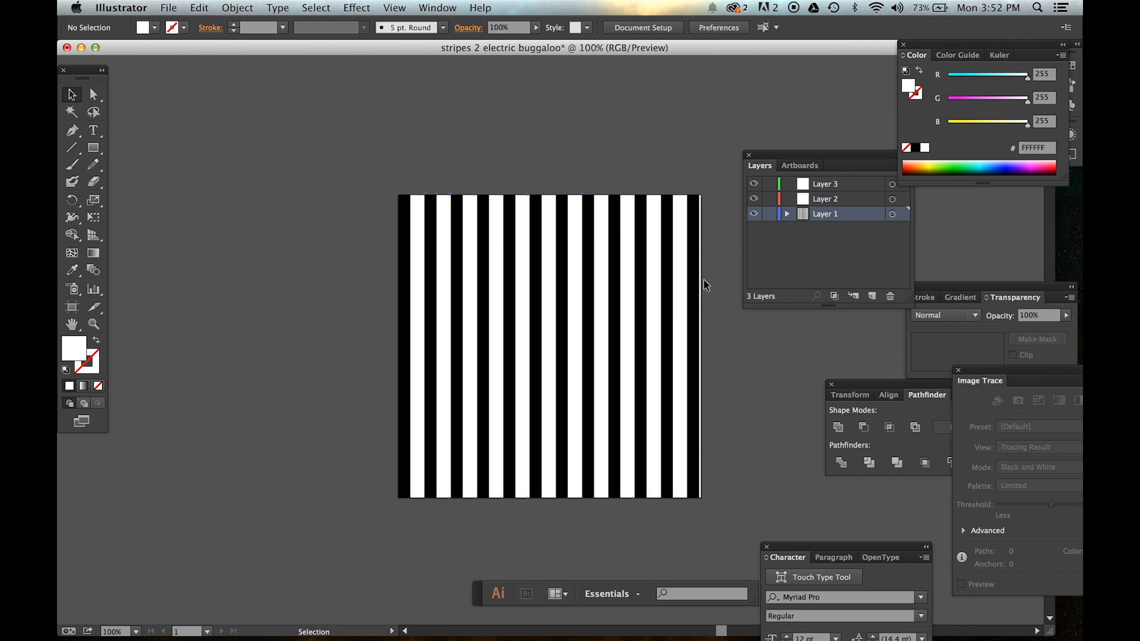
{"action": "left_click", "coordinate": [90, 153]}
{"action": "left_click_drag", "start_coordinate": [120, 127], "coordinate": [182, 205]}
{"action": "left_click", "coordinate": [69, 93]}
{"action": "key", "text": "super+d"}
{"action": "key", "text": "super+d"}
{"action": "key", "text": "super+d"}
{"action": "key", "text": "super+d"}
{"action": "left_click_drag", "start_coordinate": [274, 493], "coordinate": [132, 137]}
{"action": "key", "text": "Delete"}
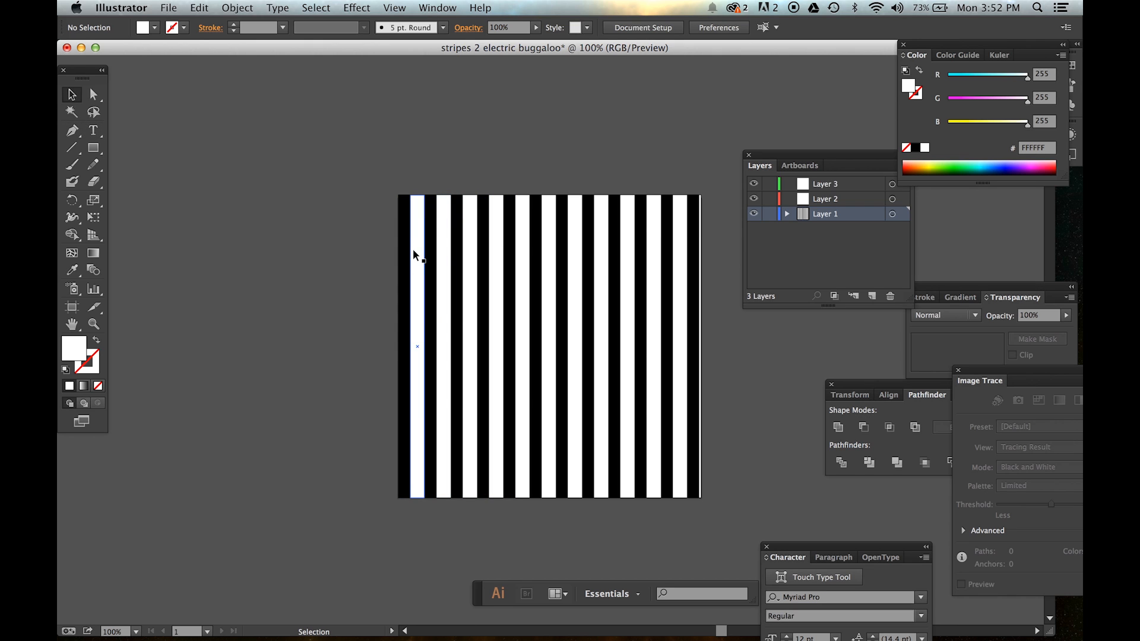
Delete the white stripes one after another, leaving only the black stripes on the artboard
{"action": "left_click", "coordinate": [419, 230]}
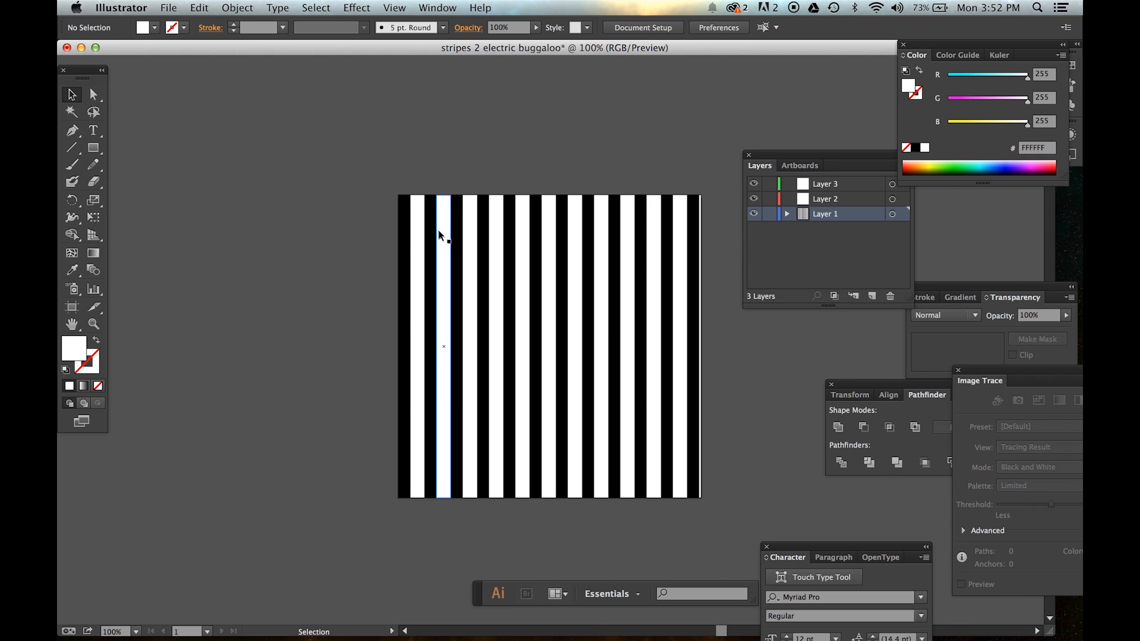
{"action": "left_click", "coordinate": [444, 232]}
{"action": "left_click", "coordinate": [466, 236]}
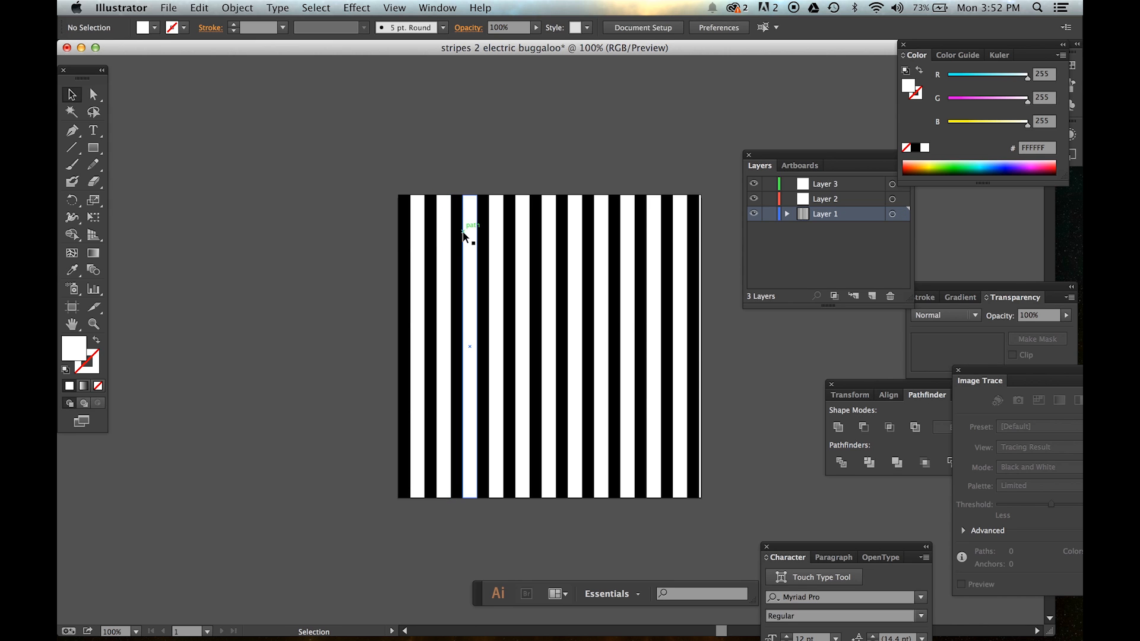
{"action": "left_click", "coordinate": [496, 238]}
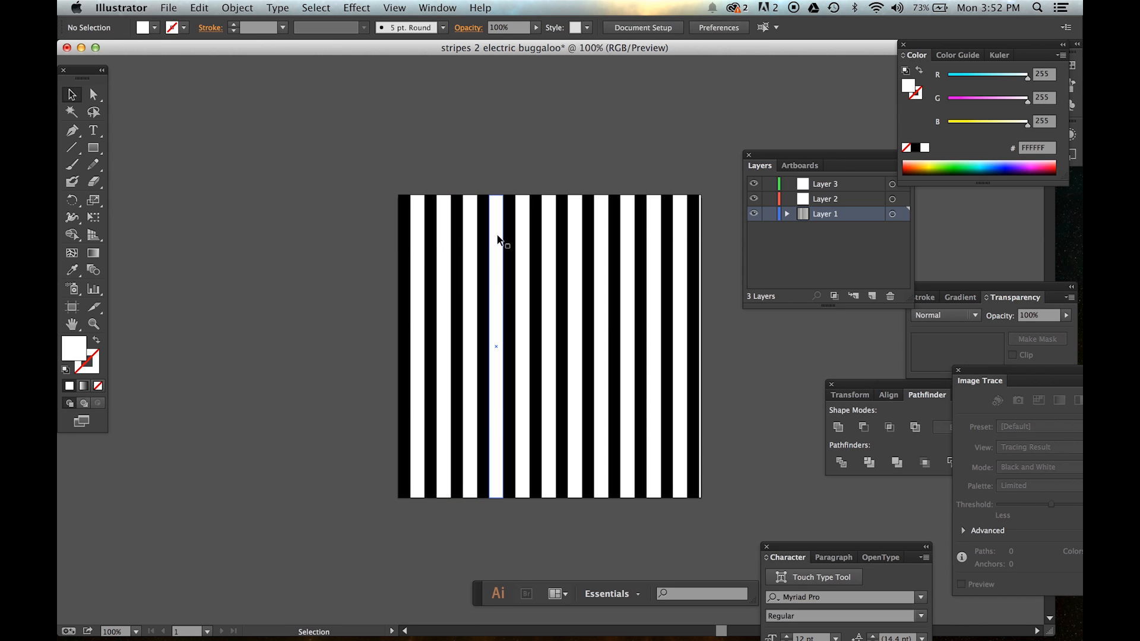
{"action": "left_click", "coordinate": [525, 256]}
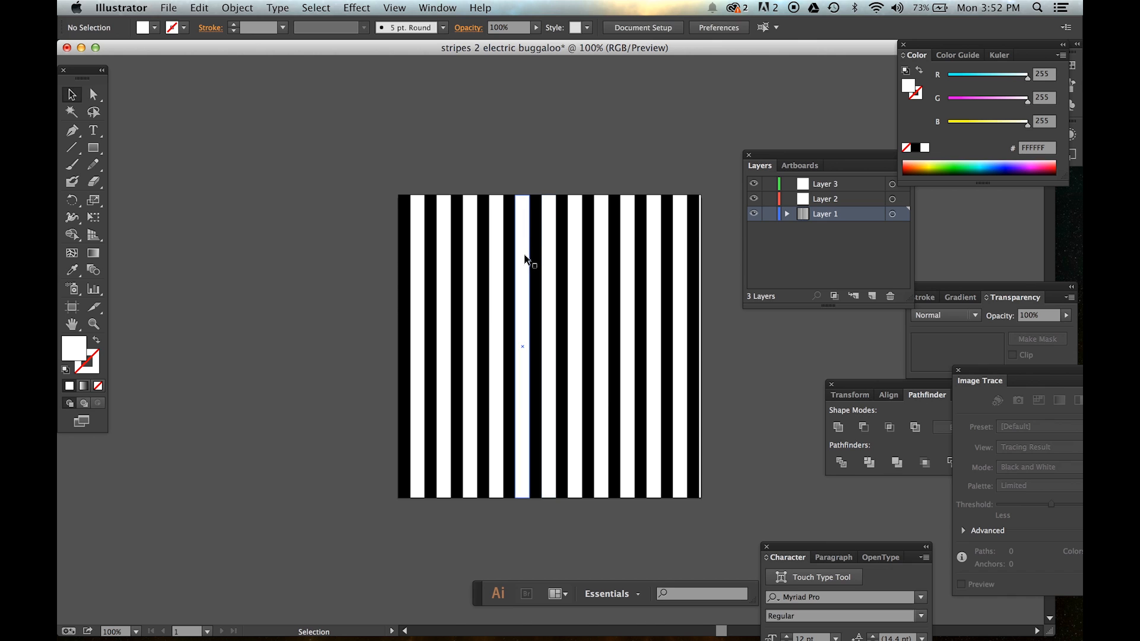
{"action": "key", "text": "backslash"}
{"action": "key", "text": "super+shift+a"}
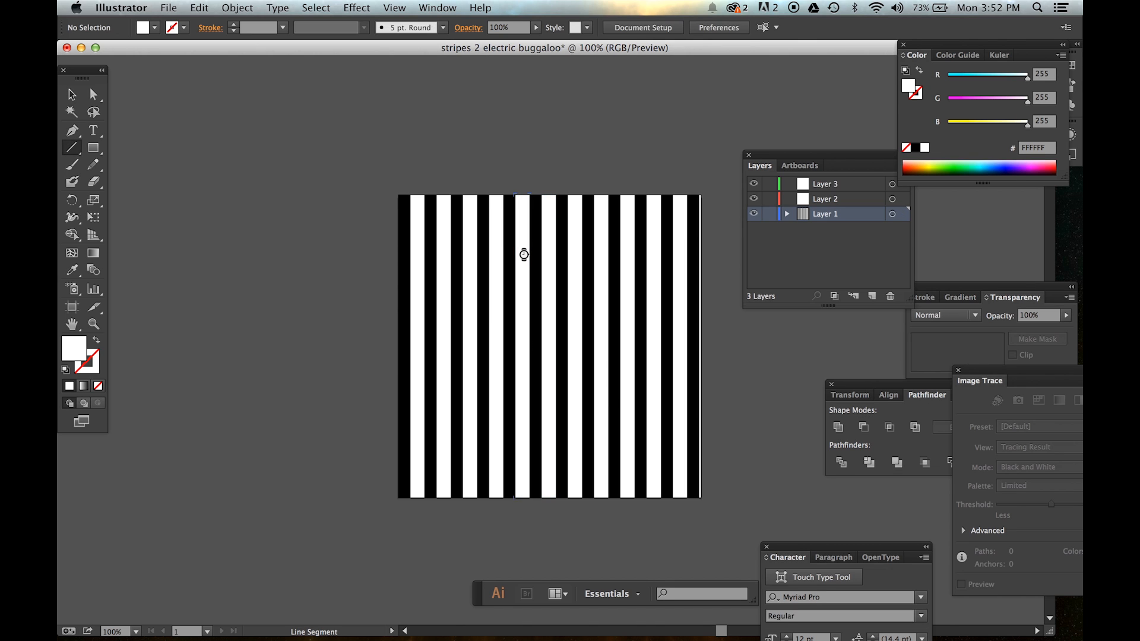
{"action": "left_click", "coordinate": [69, 95]}
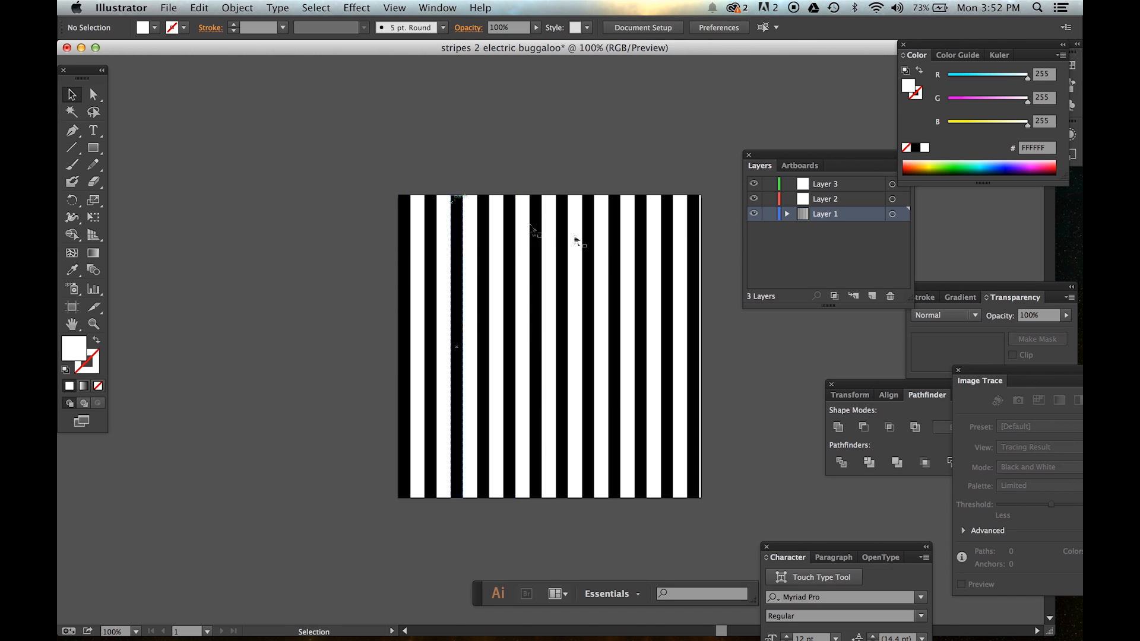
{"action": "left_click", "coordinate": [551, 237]}
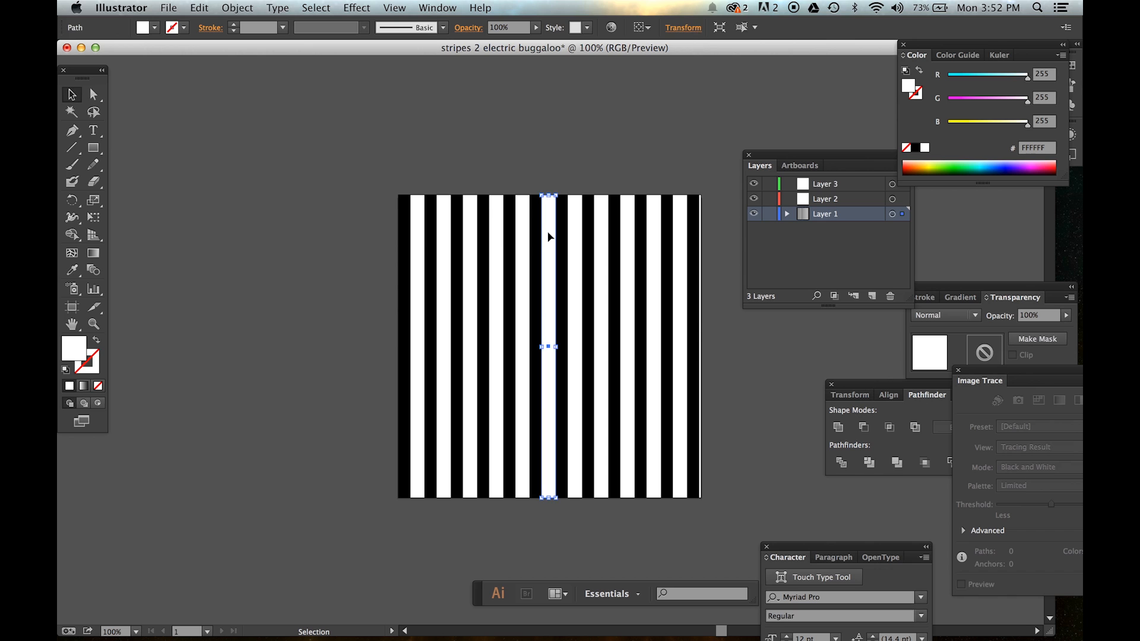
{"action": "key", "text": "Delete"}
{"action": "left_click", "coordinate": [570, 240]}
{"action": "key", "text": "Delete"}
{"action": "left_click", "coordinate": [600, 256]}
{"action": "key", "text": "Delete"}
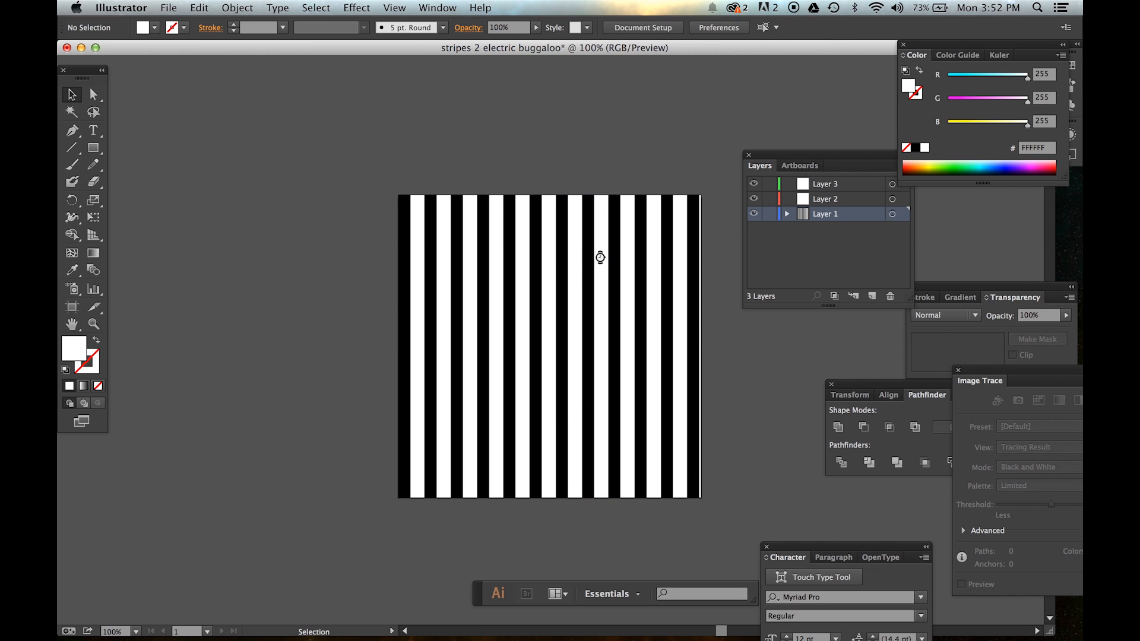
{"action": "left_click", "coordinate": [640, 275]}
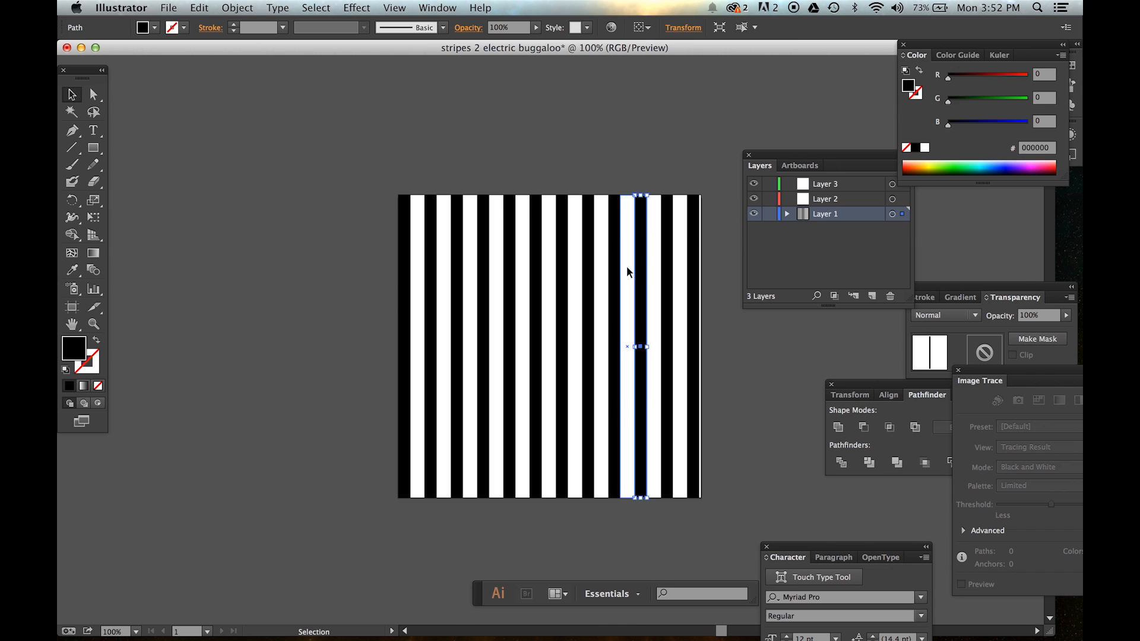
{"action": "left_click", "coordinate": [626, 267]}
{"action": "left_click", "coordinate": [656, 274]}
{"action": "key", "text": "Delete"}
{"action": "left_click", "coordinate": [681, 280]}
{"action": "key", "text": "Delete"}
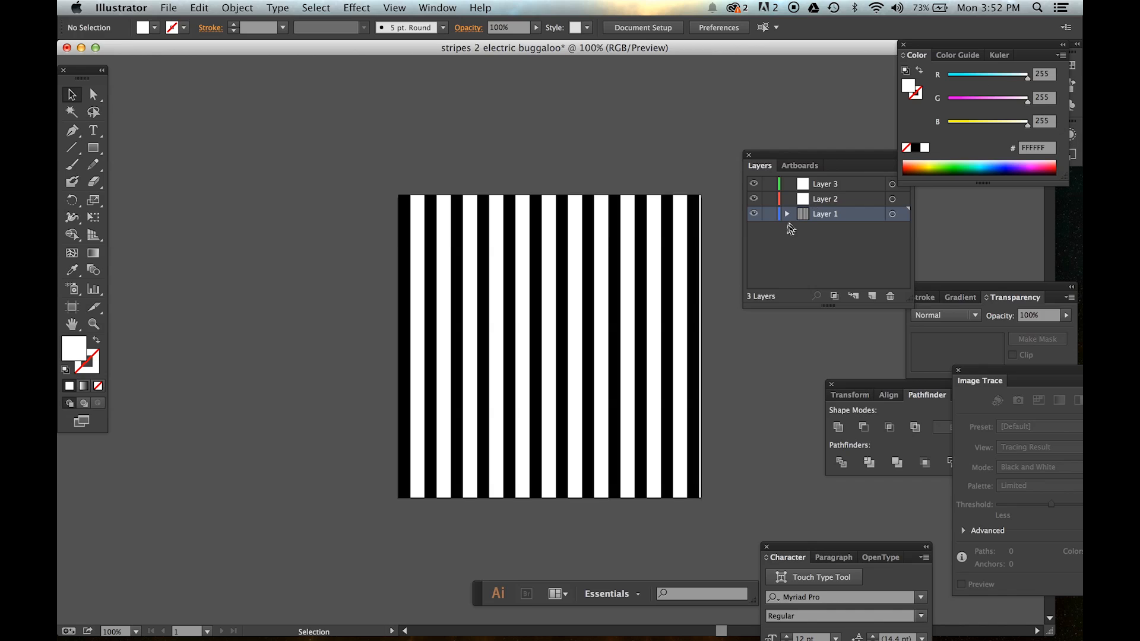
Move Layer 1 to the top of the layer stack, above Layer 3 and Layer 2
{"action": "left_click", "coordinate": [859, 218]}
{"action": "left_click_drag", "start_coordinate": [859, 219], "coordinate": [846, 179]}
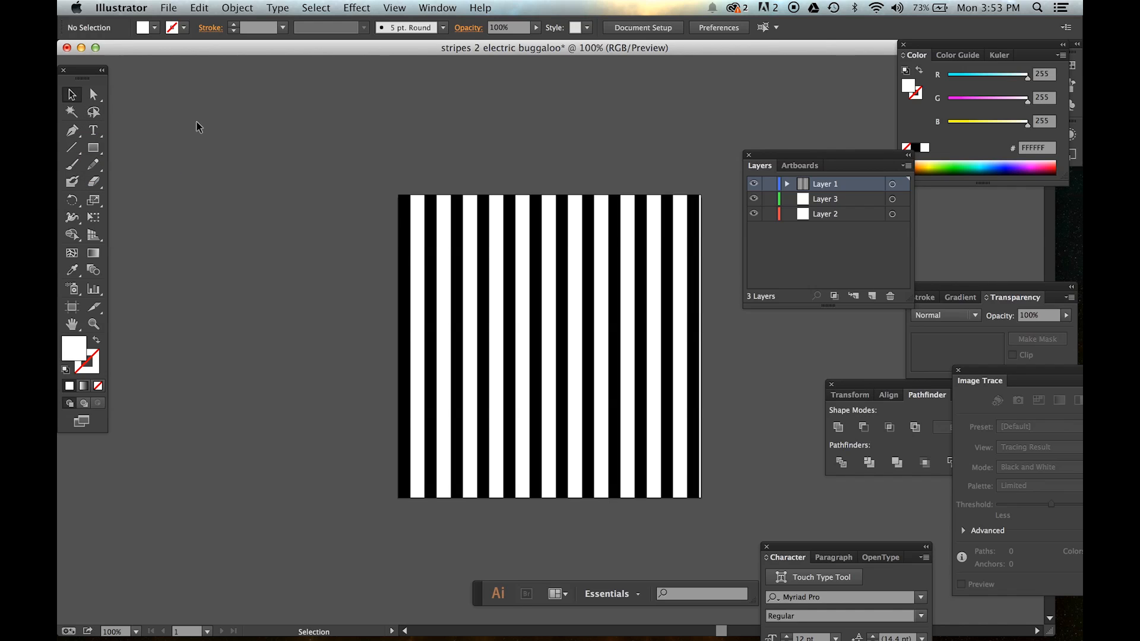
Try moving the rightmost black stripe off the artboard, and undo the move
{"action": "left_click_drag", "start_coordinate": [359, 185], "coordinate": [715, 243]}
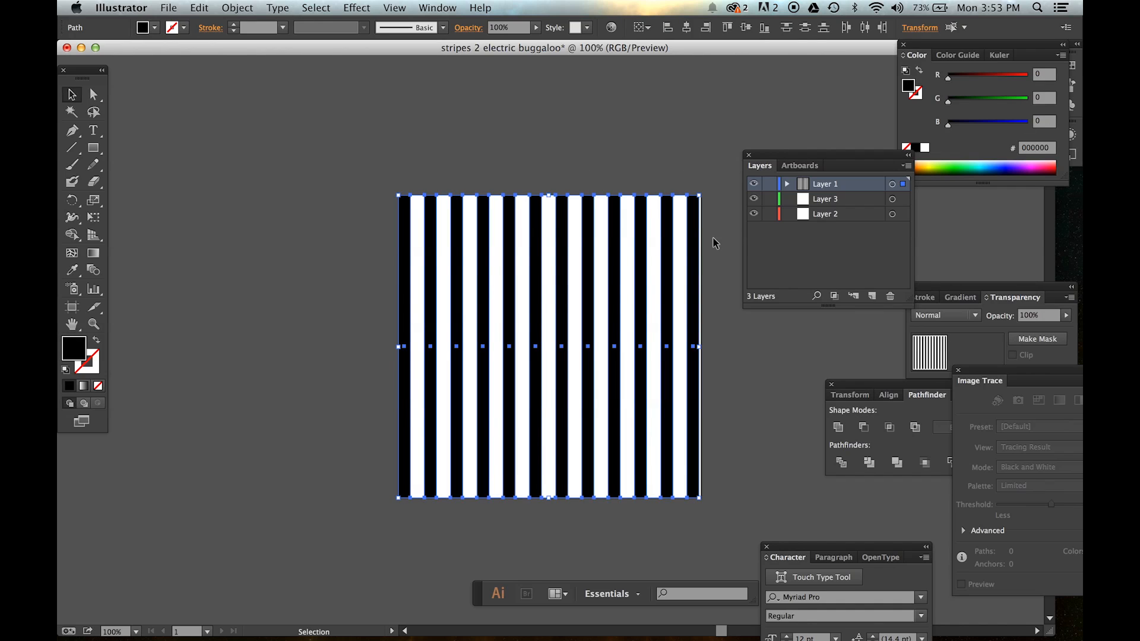
{"action": "left_click", "coordinate": [710, 142]}
{"action": "left_click_drag", "start_coordinate": [696, 230], "coordinate": [773, 112]}
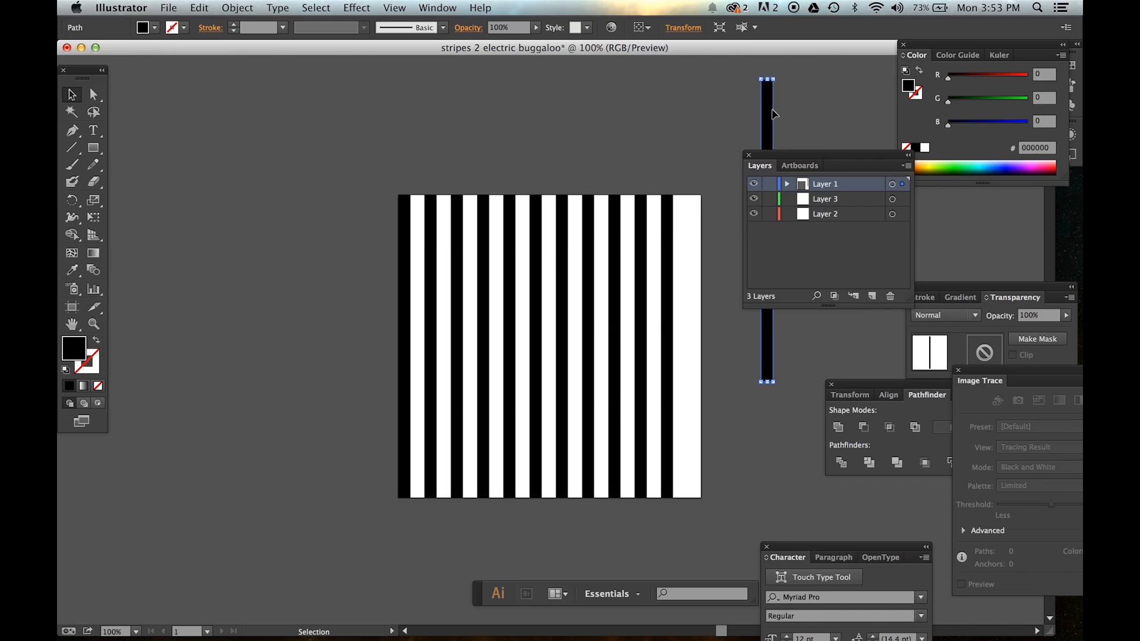
{"action": "key", "text": "super+z"}
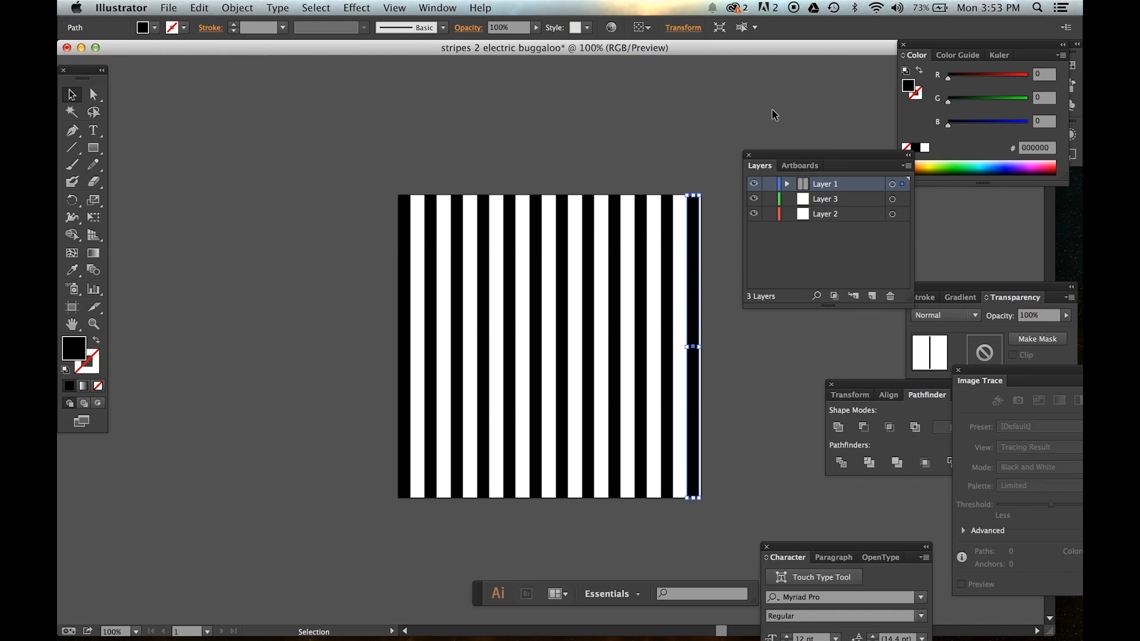
Select all the black stripes on the artboard and group them
{"action": "left_click", "coordinate": [654, 125]}
{"action": "left_click_drag", "start_coordinate": [390, 178], "coordinate": [707, 264]}
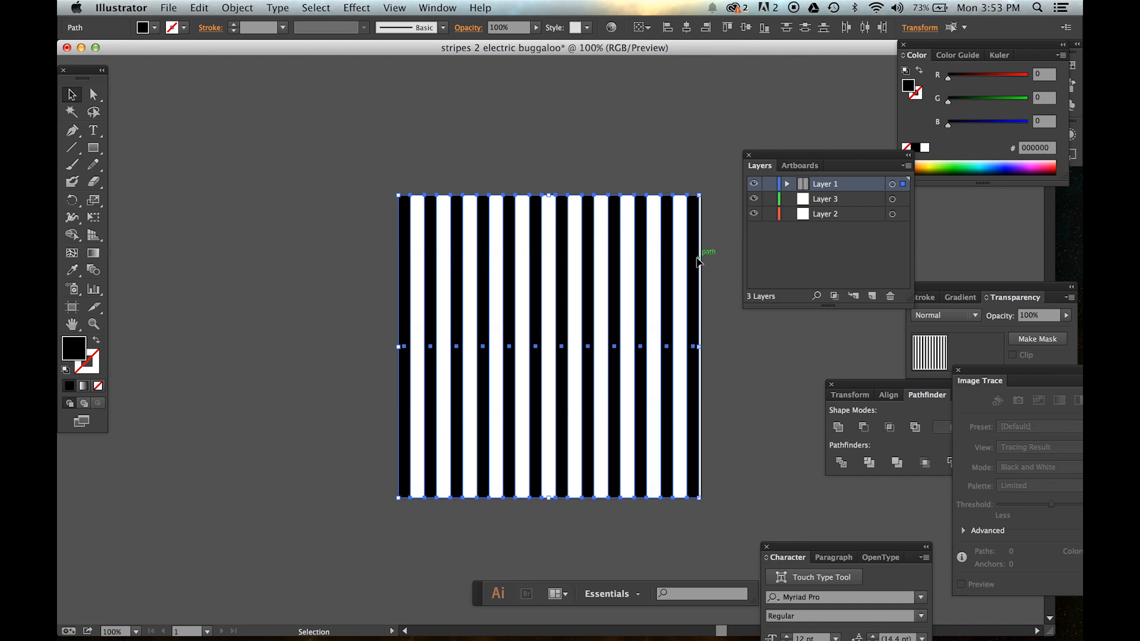
{"action": "right_click", "coordinate": [698, 261]}
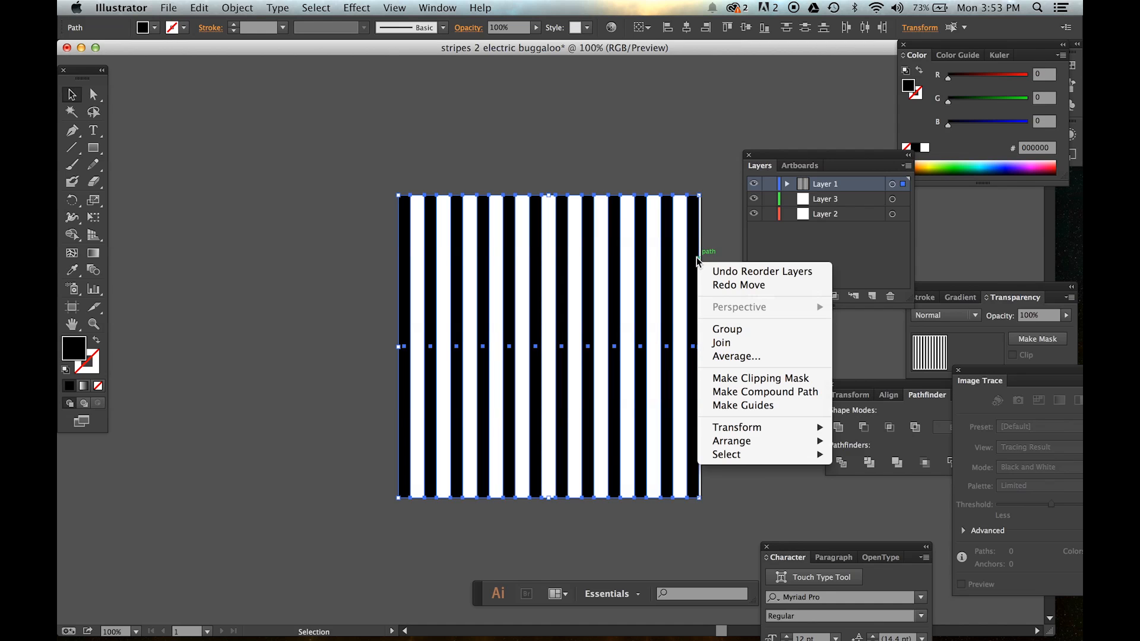
{"action": "left_click", "coordinate": [733, 329]}
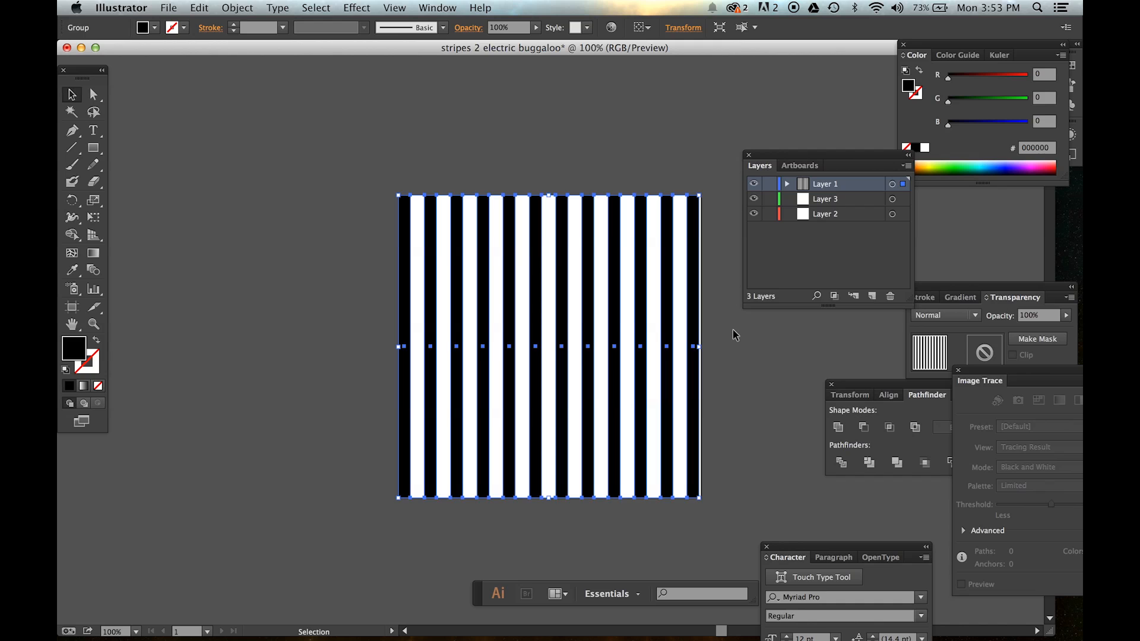
Shift the stripe group slightly to the right so it sits centred between the artboard's side edges
{"action": "left_click", "coordinate": [734, 333]}
{"action": "left_click_drag", "start_coordinate": [697, 240], "coordinate": [698, 210]}
{"action": "left_click", "coordinate": [757, 122]}
{"action": "left_click", "coordinate": [728, 247]}
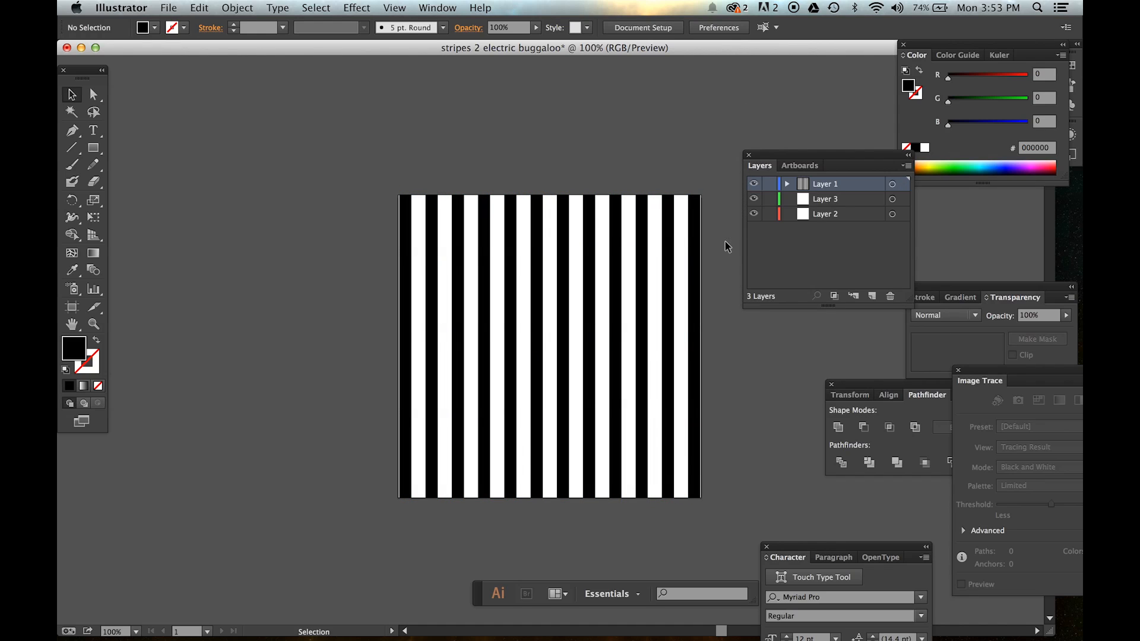
{"action": "left_click", "coordinate": [198, 7]}
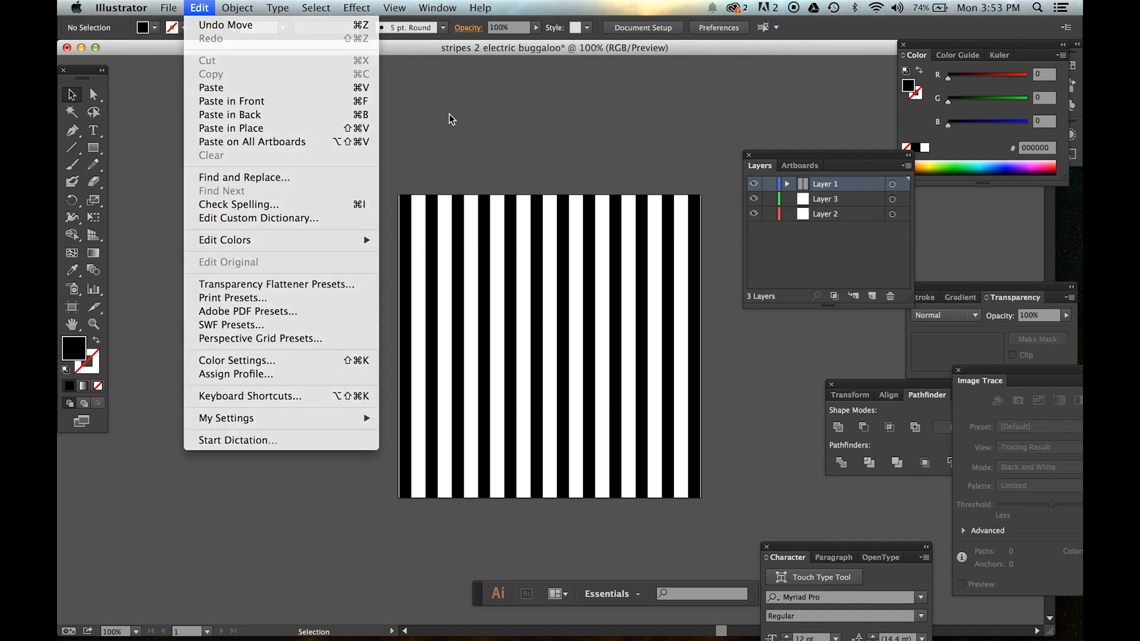
{"action": "left_click", "coordinate": [450, 119]}
{"action": "left_click", "coordinate": [93, 148]}
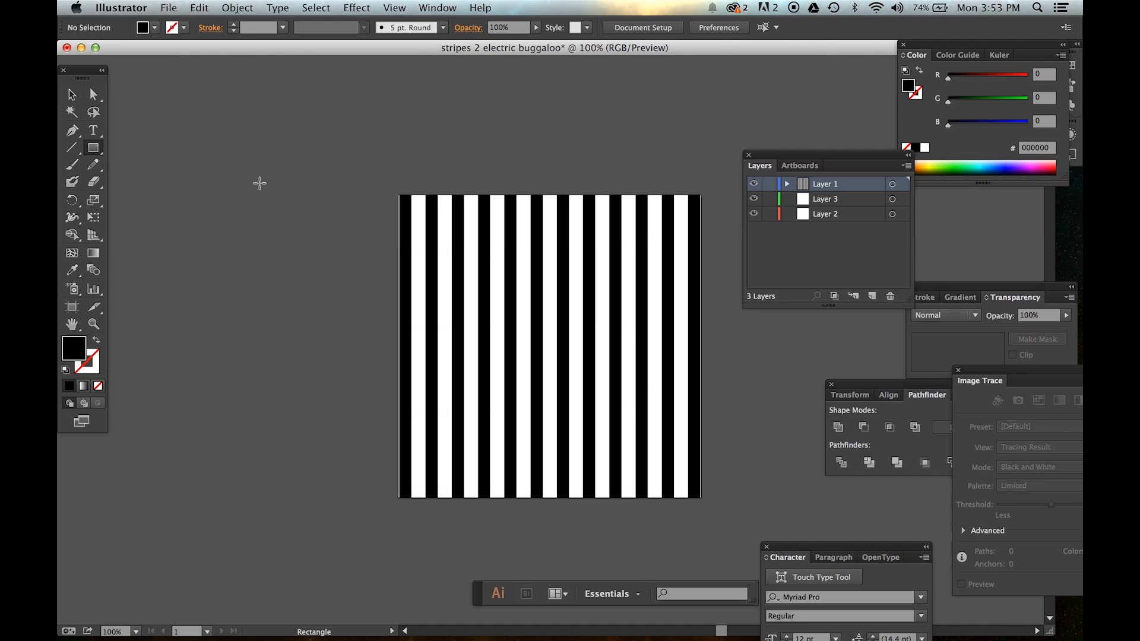
{"action": "left_click", "coordinate": [71, 94]}
Place a copy of the stripe group outside the artboard on its left, keeping the original in place
{"action": "left_click_drag", "start_coordinate": [403, 208], "coordinate": [107, 225]}
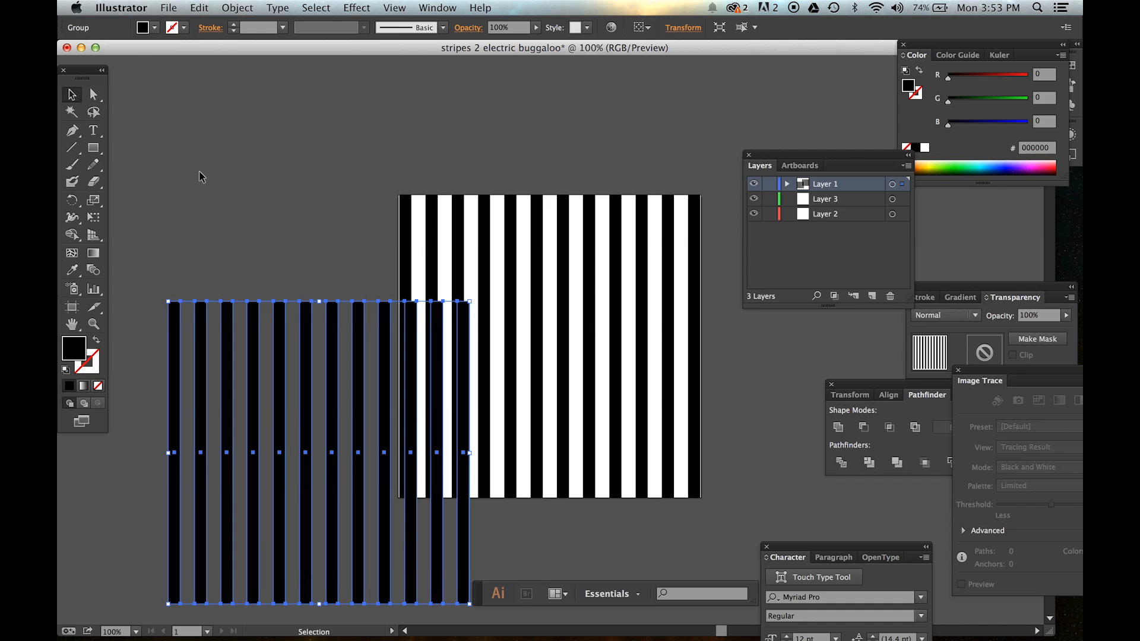
{"action": "left_click_drag", "start_coordinate": [255, 339], "coordinate": [170, 283]}
{"action": "left_click", "coordinate": [259, 176]}
{"action": "left_click", "coordinate": [413, 294]}
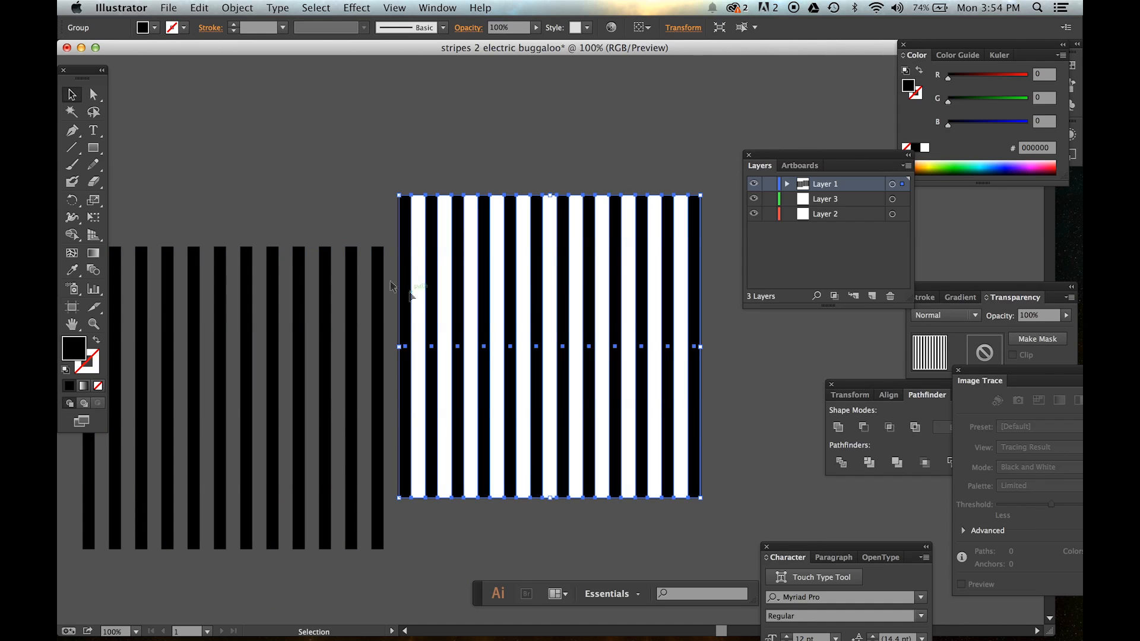
Create a rectangle 5 cm wide and 5 cm high near the artboard's upper left corner
{"action": "left_click", "coordinate": [93, 148]}
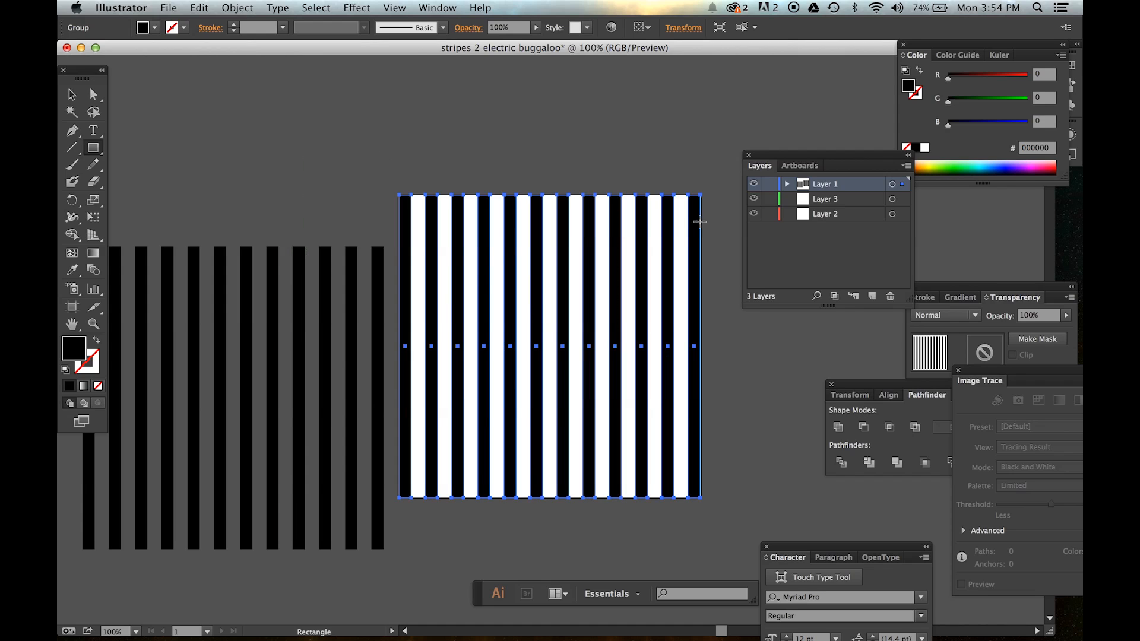
{"action": "left_click", "coordinate": [395, 105]}
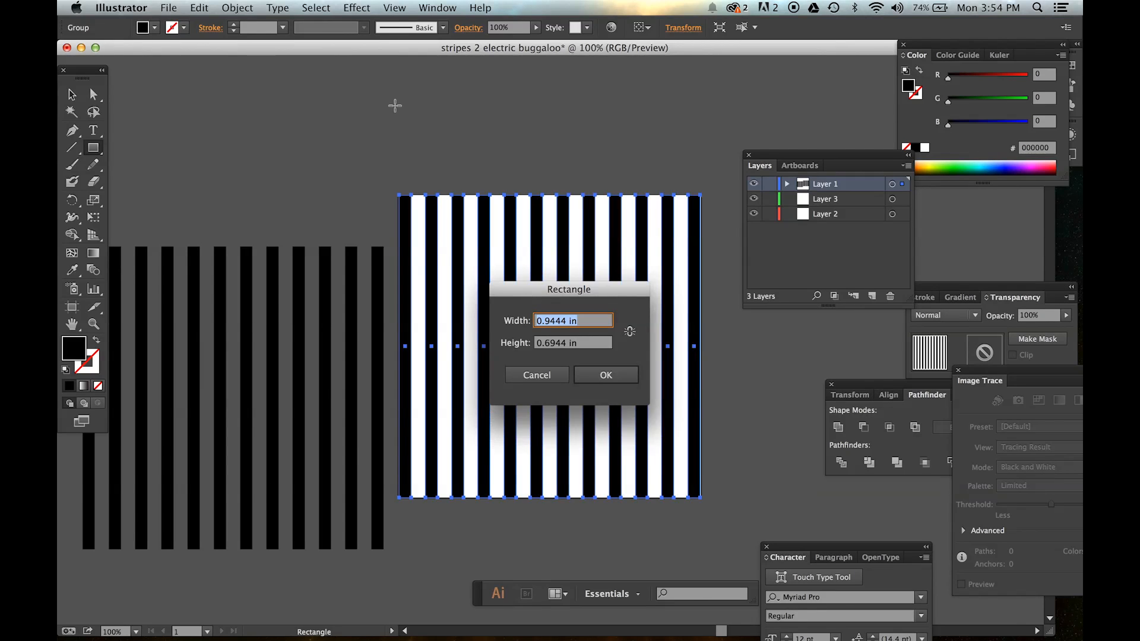
{"action": "type", "text": "5c"}
{"action": "key", "text": "Tab"}
{"action": "type", "text": "5"}
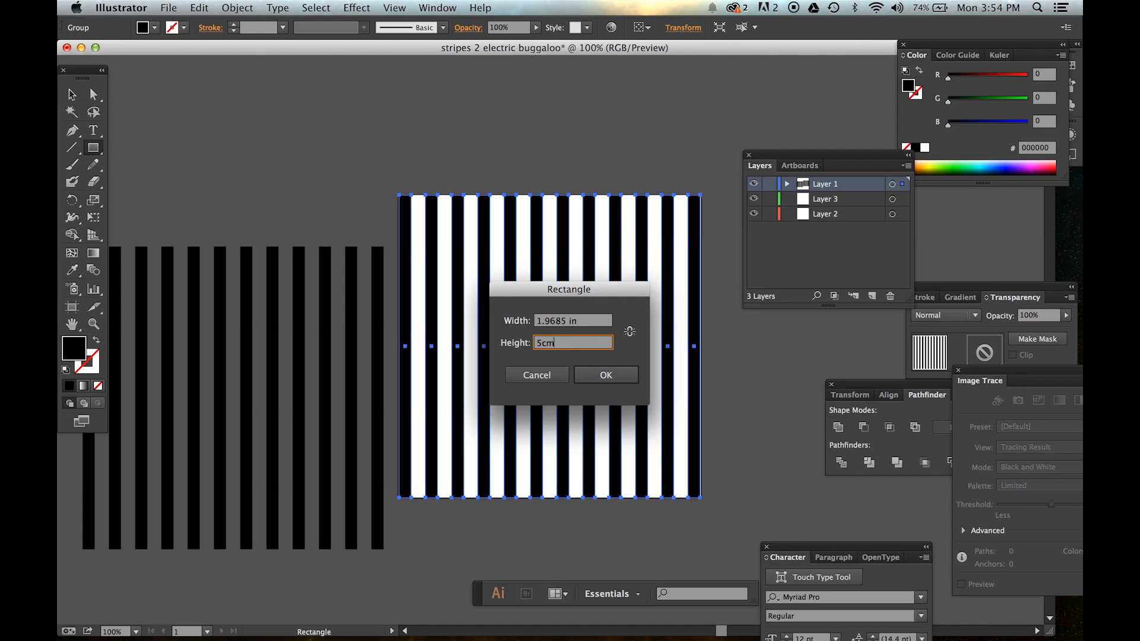
{"action": "key", "text": "Return"}
Fill the 5 cm square with green, RGB 0, 185, 6
{"action": "left_click", "coordinate": [73, 93]}
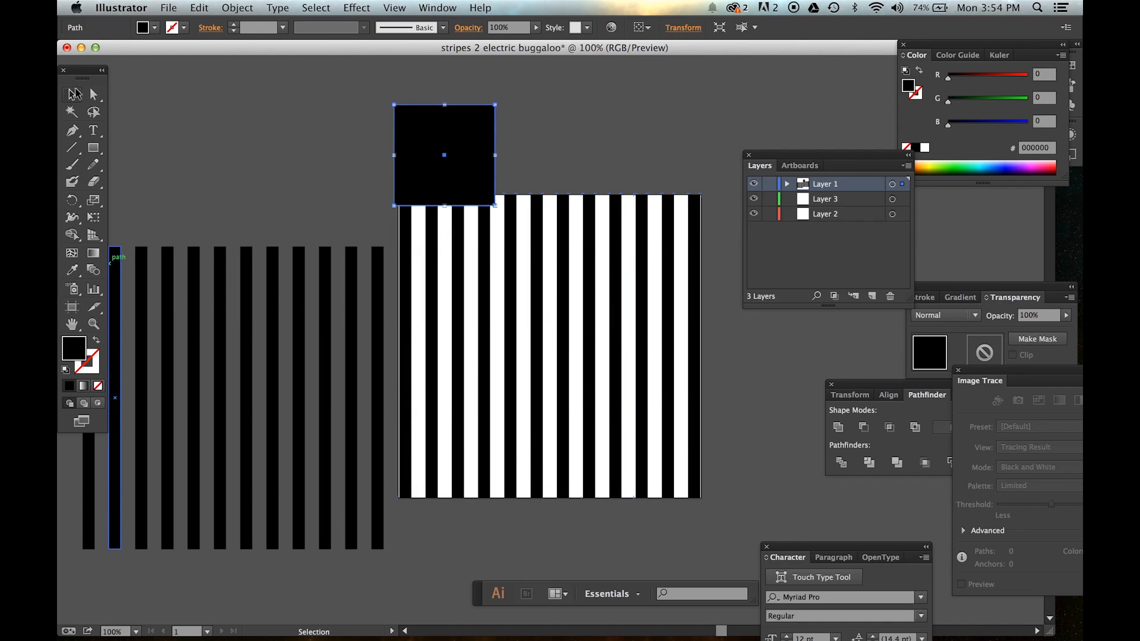
{"action": "left_click", "coordinate": [960, 162]}
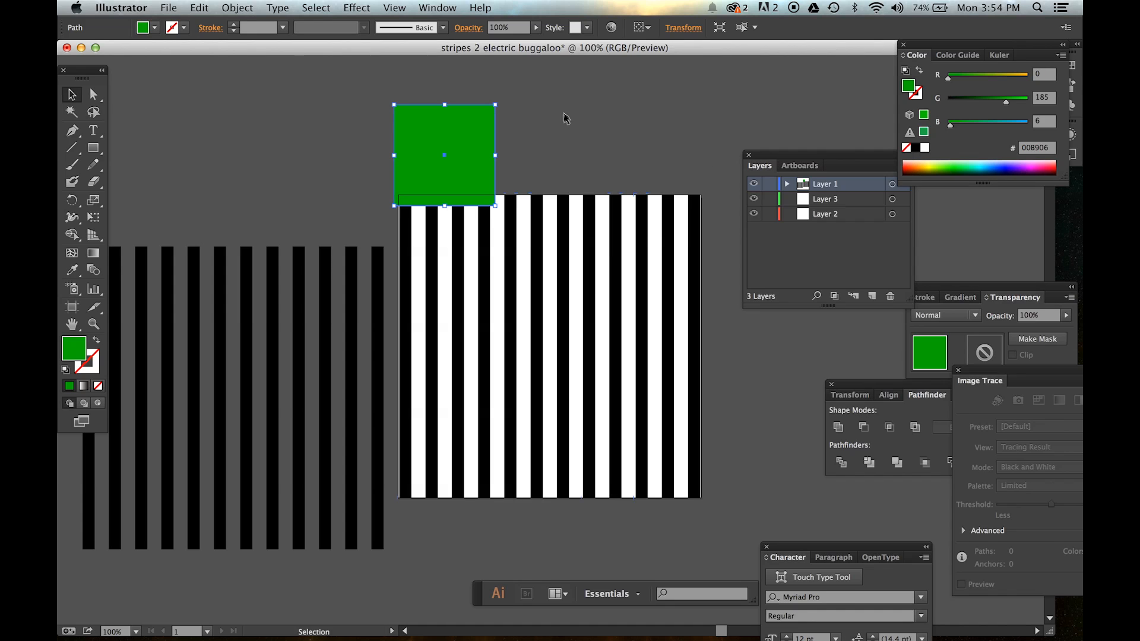
{"action": "left_click", "coordinate": [209, 112]}
Move the green square to the centre of the striped artboard, and bring the Pathfinder panel fully into view beside it
{"action": "left_click_drag", "start_coordinate": [457, 158], "coordinate": [562, 355]}
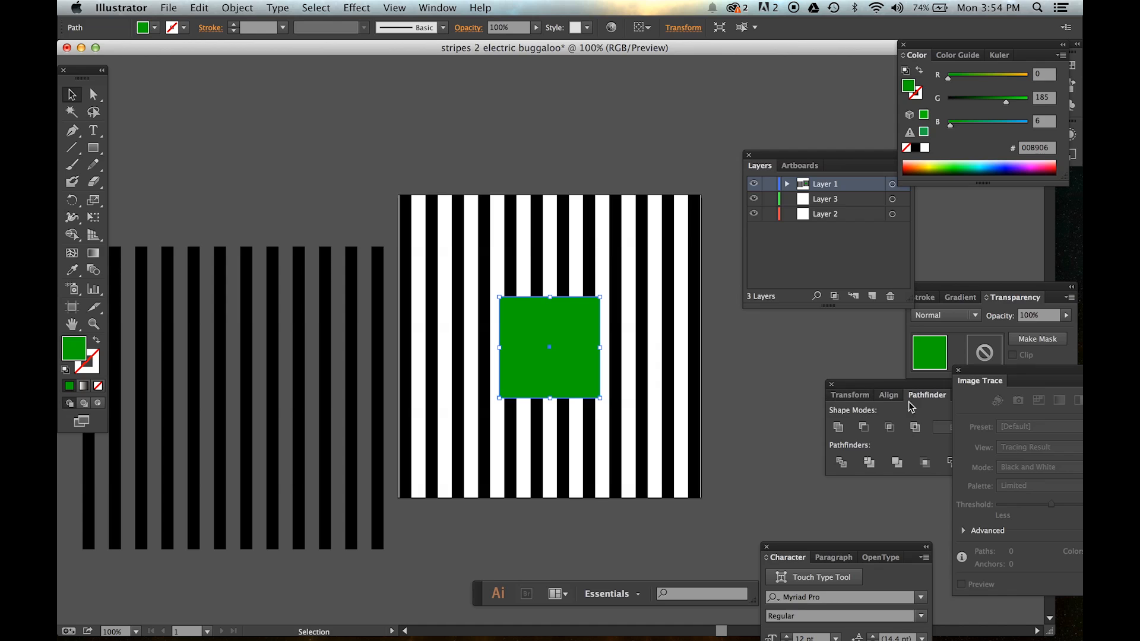
{"action": "left_click_drag", "start_coordinate": [899, 388], "coordinate": [818, 339]}
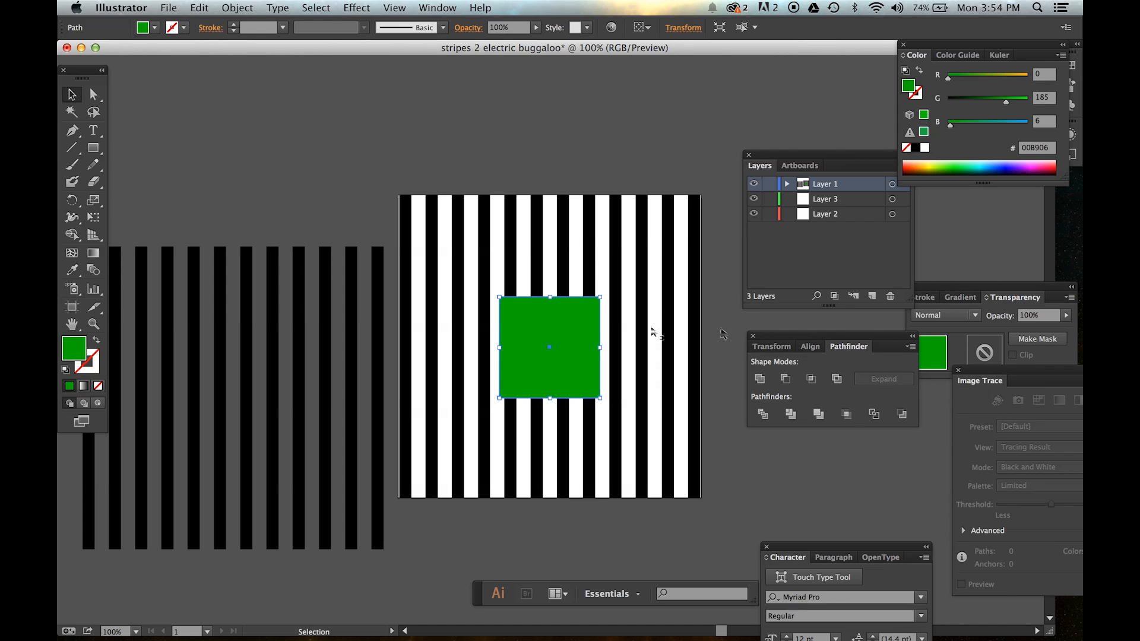
Shift the green square slightly left so it is centred on a black stripe, and bring the Align options into view
{"action": "mouse_move", "coordinate": [536, 320]}
{"action": "left_mouse_down"}
{"action": "mouse_move", "coordinate": [655, 311]}
{"action": "mouse_move", "coordinate": [510, 316]}
{"action": "mouse_move", "coordinate": [506, 330]}
{"action": "mouse_move", "coordinate": [528, 337]}
{"action": "mouse_move", "coordinate": [523, 328]}
{"action": "left_mouse_up"}
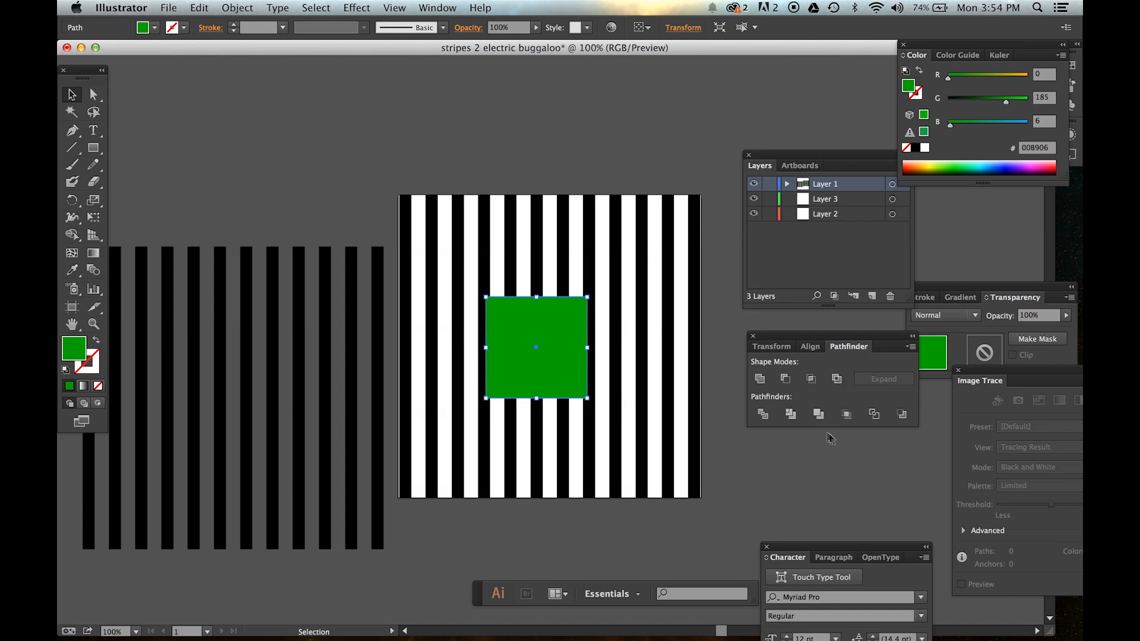
{"action": "left_click", "coordinate": [811, 347]}
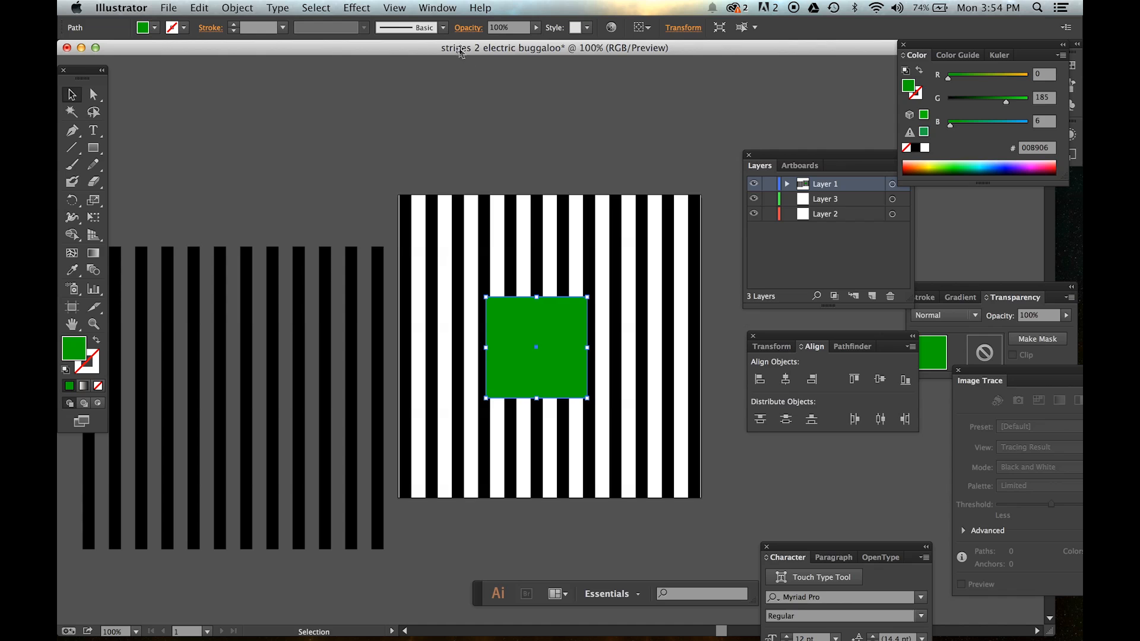
{"action": "left_click", "coordinate": [437, 7]}
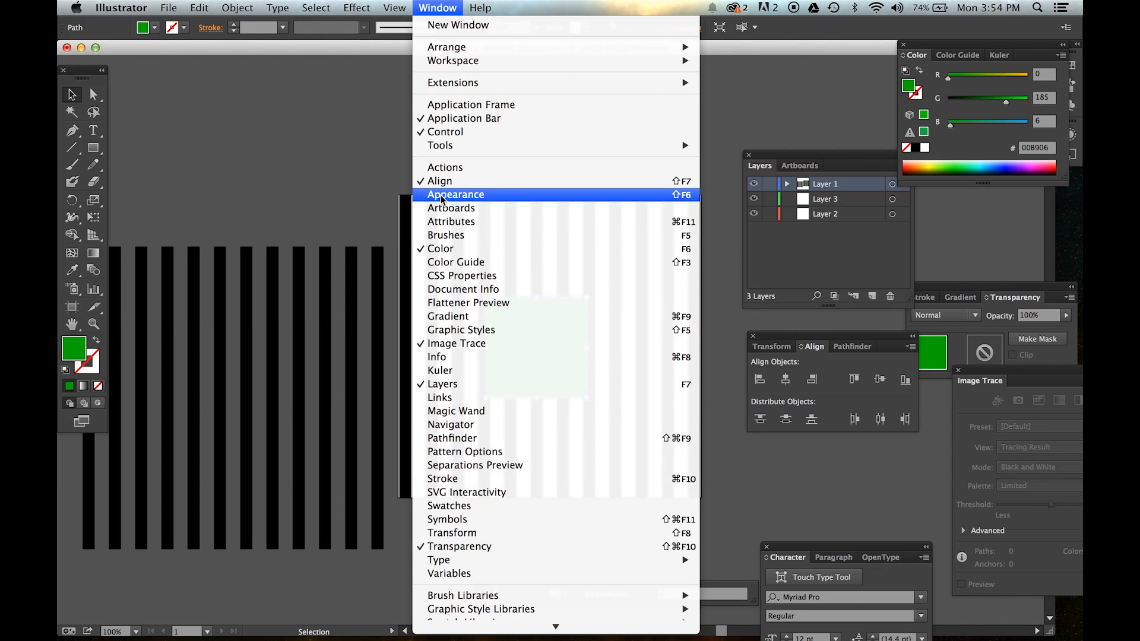
{"action": "left_click", "coordinate": [834, 377]}
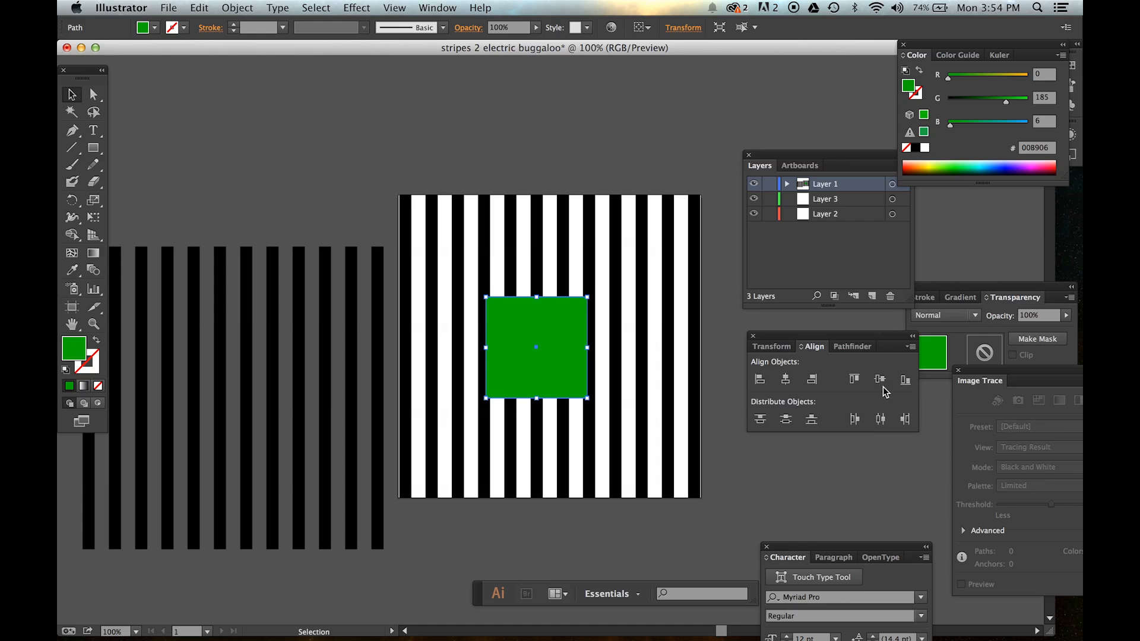
{"action": "left_click", "coordinate": [741, 324]}
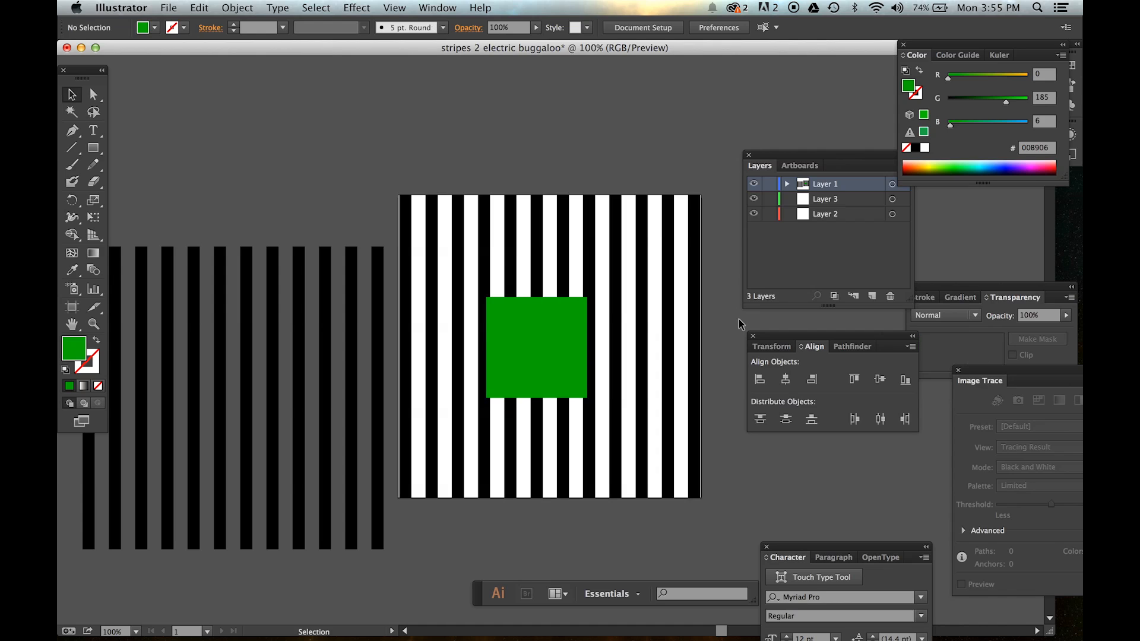
Ungroup the stripe group on the artboard so that each black stripe is a separate object
{"action": "left_click", "coordinate": [531, 316]}
{"action": "left_click", "coordinate": [490, 284]}
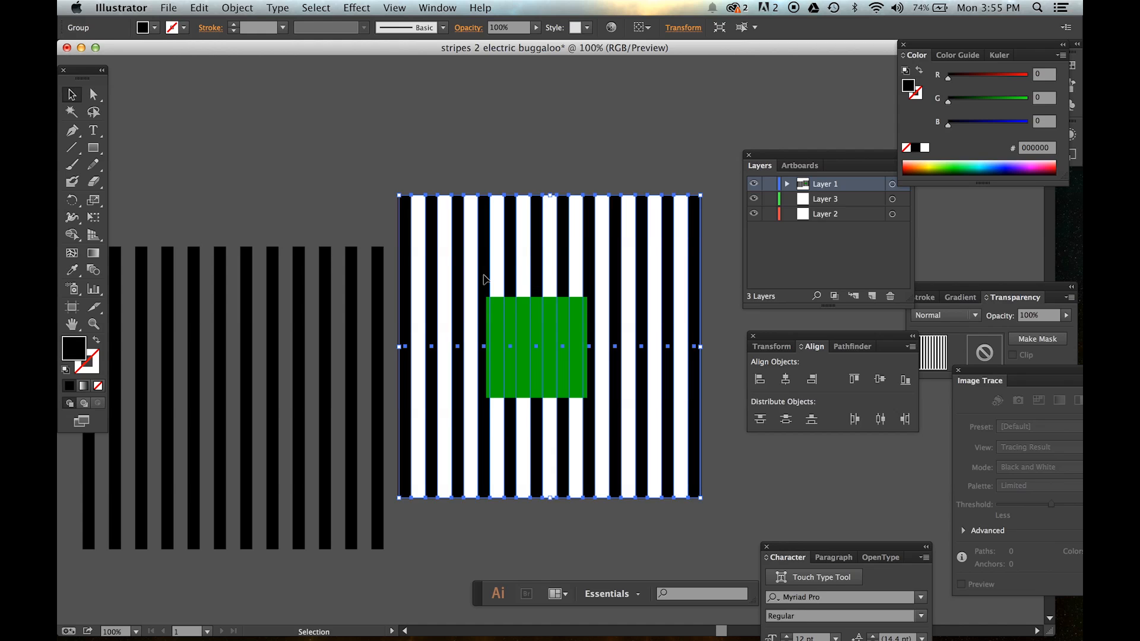
{"action": "right_click", "coordinate": [484, 277]}
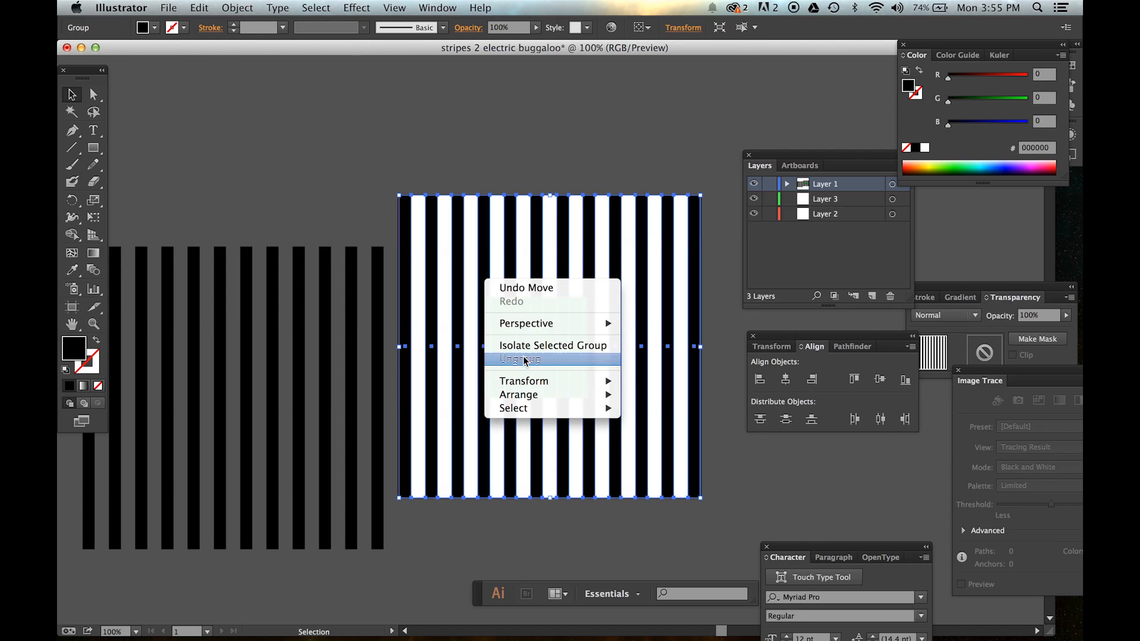
{"action": "left_click", "coordinate": [525, 360]}
{"action": "left_click", "coordinate": [762, 474]}
{"action": "left_click", "coordinate": [486, 275]}
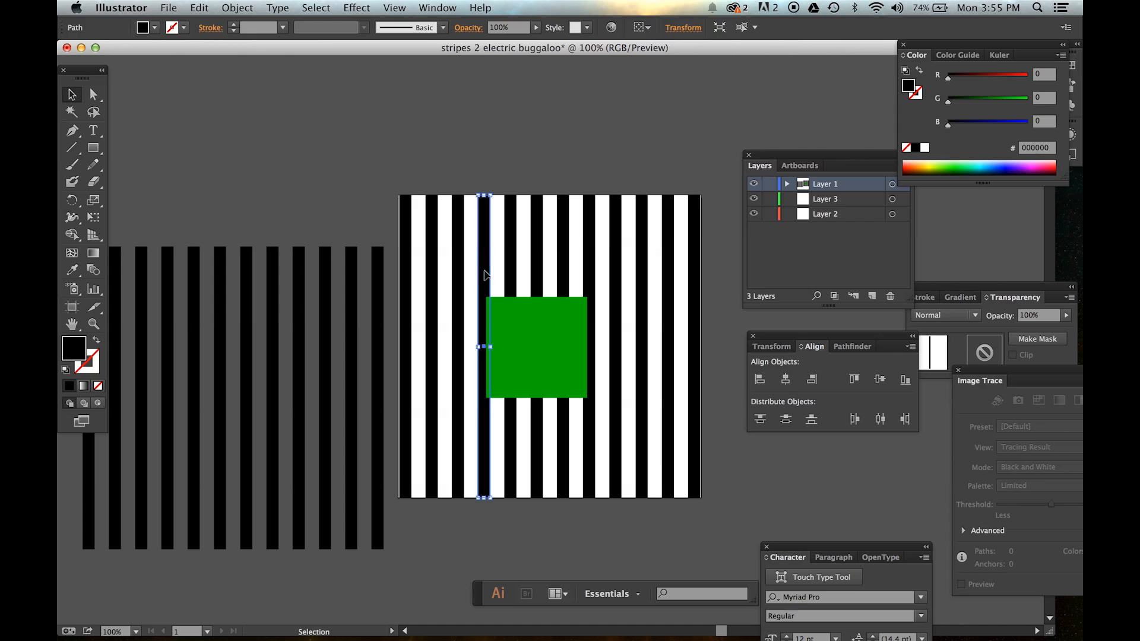
{"action": "left_click", "coordinate": [742, 528]}
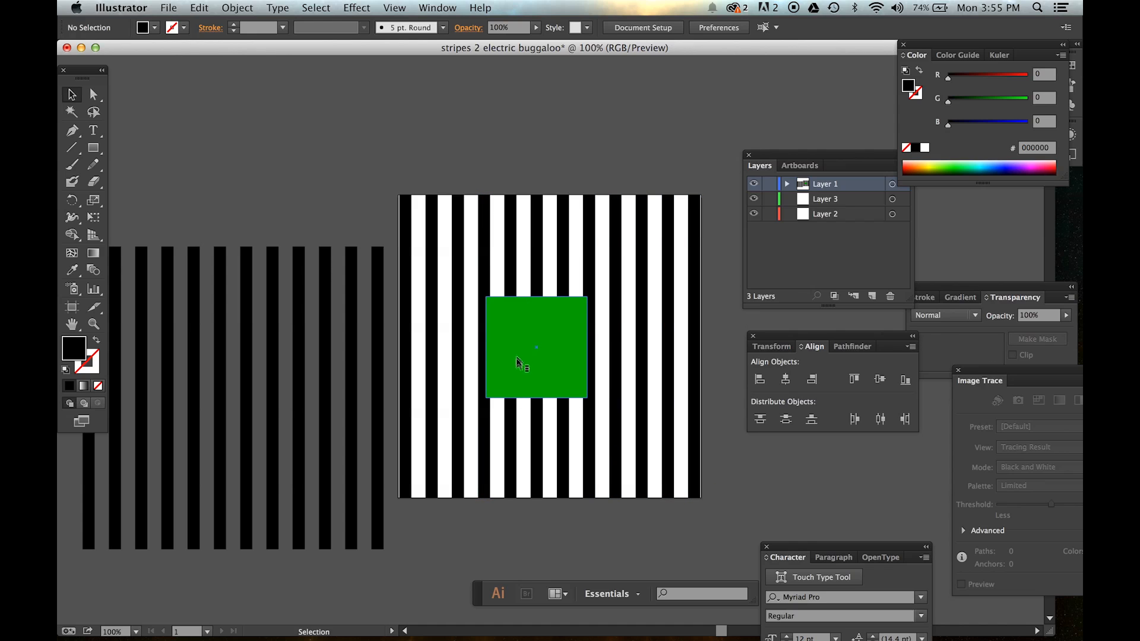
Place a spare copy of the green square below the artboard, and subtract the original from the leftmost stripe it overlaps using Minus Front
{"action": "left_click_drag", "start_coordinate": [516, 354], "coordinate": [448, 558]}
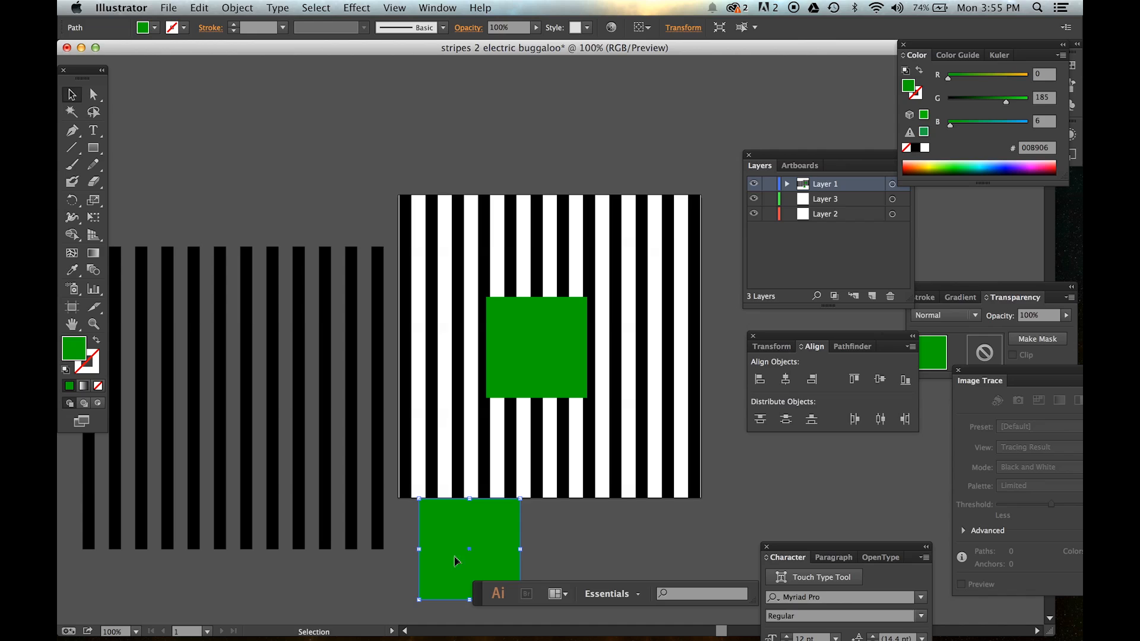
{"action": "left_click", "coordinate": [596, 543]}
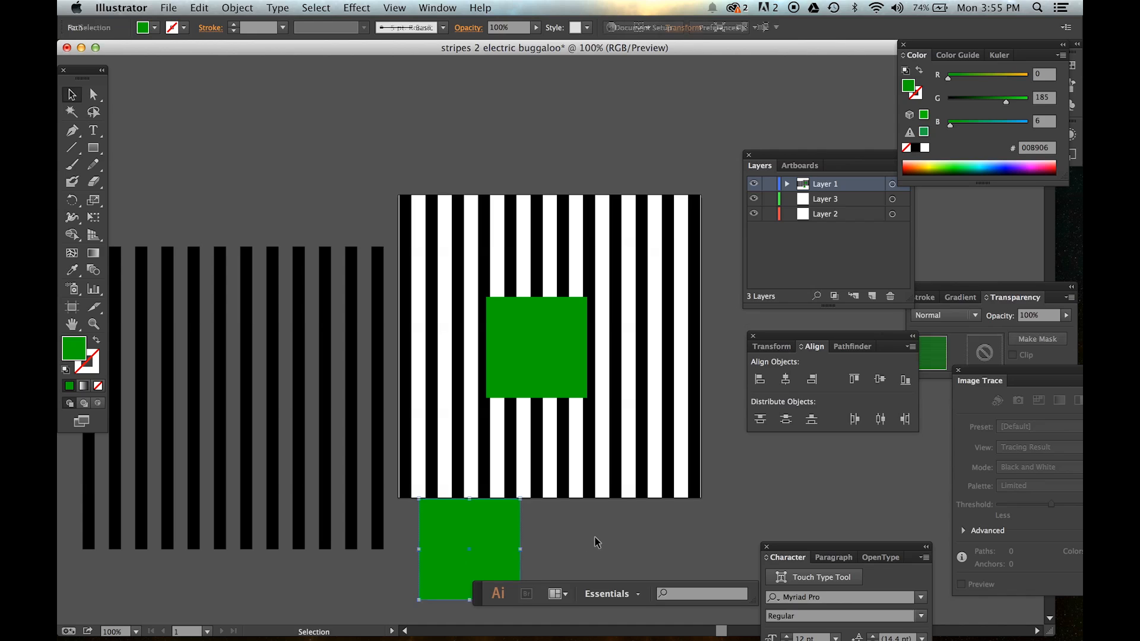
{"action": "left_click", "coordinate": [548, 331]}
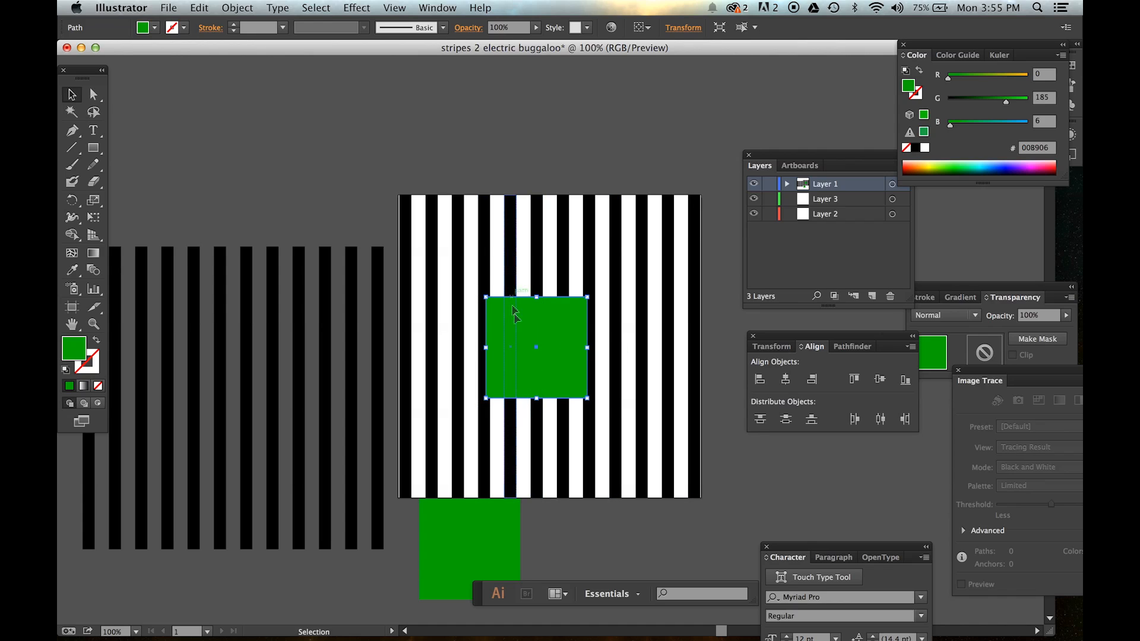
{"action": "left_click", "coordinate": [483, 274], "text": "shift"}
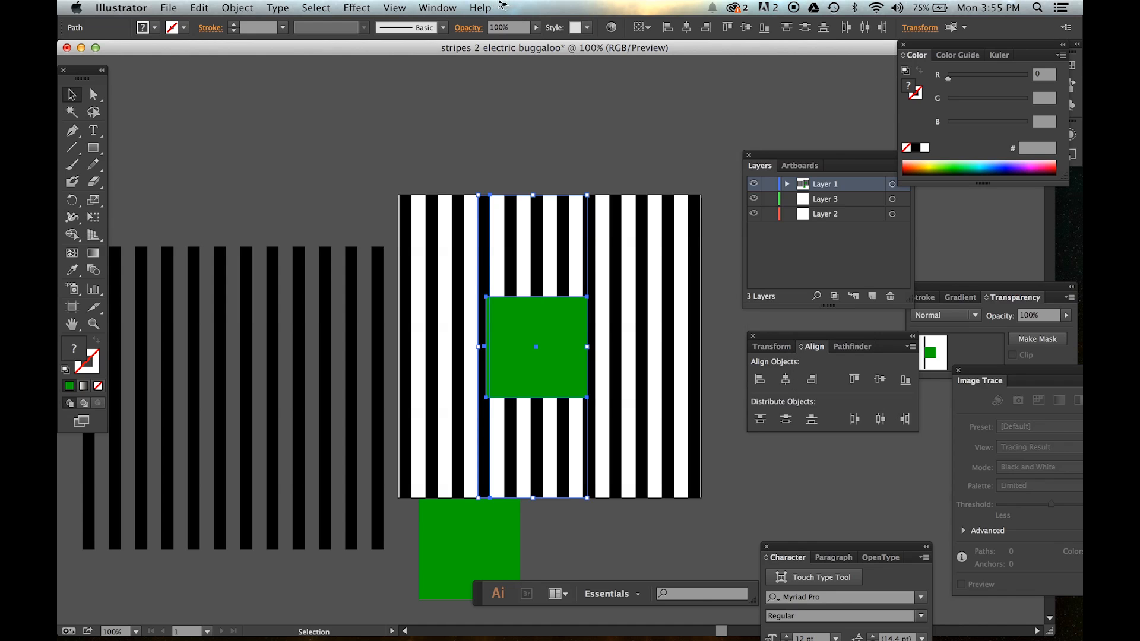
{"action": "left_click", "coordinate": [424, 7]}
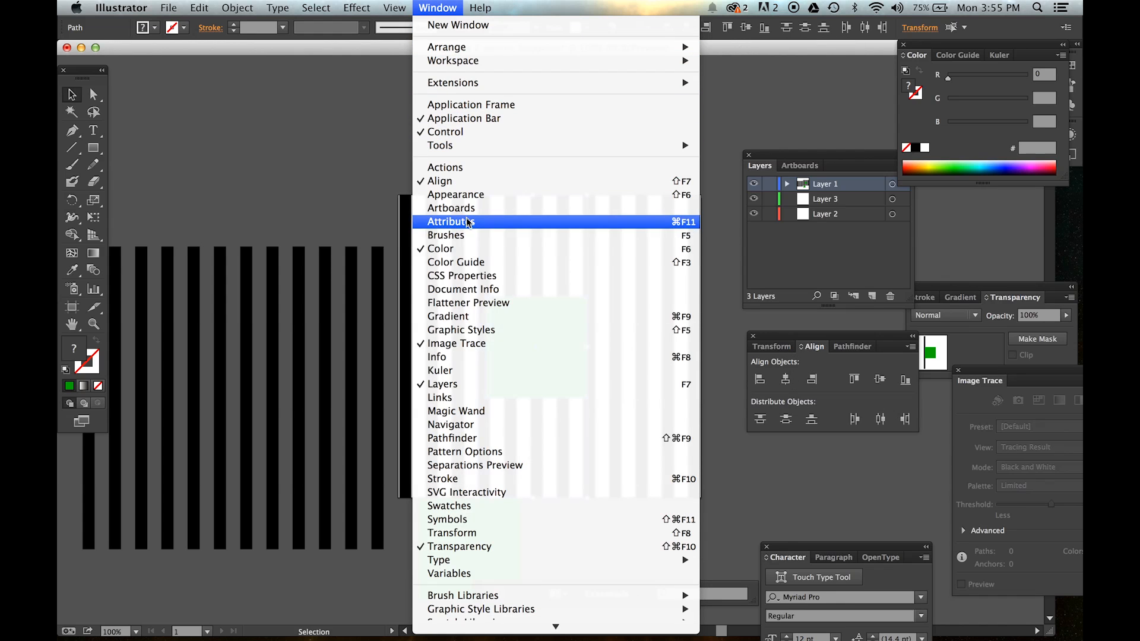
{"action": "left_click", "coordinate": [470, 439]}
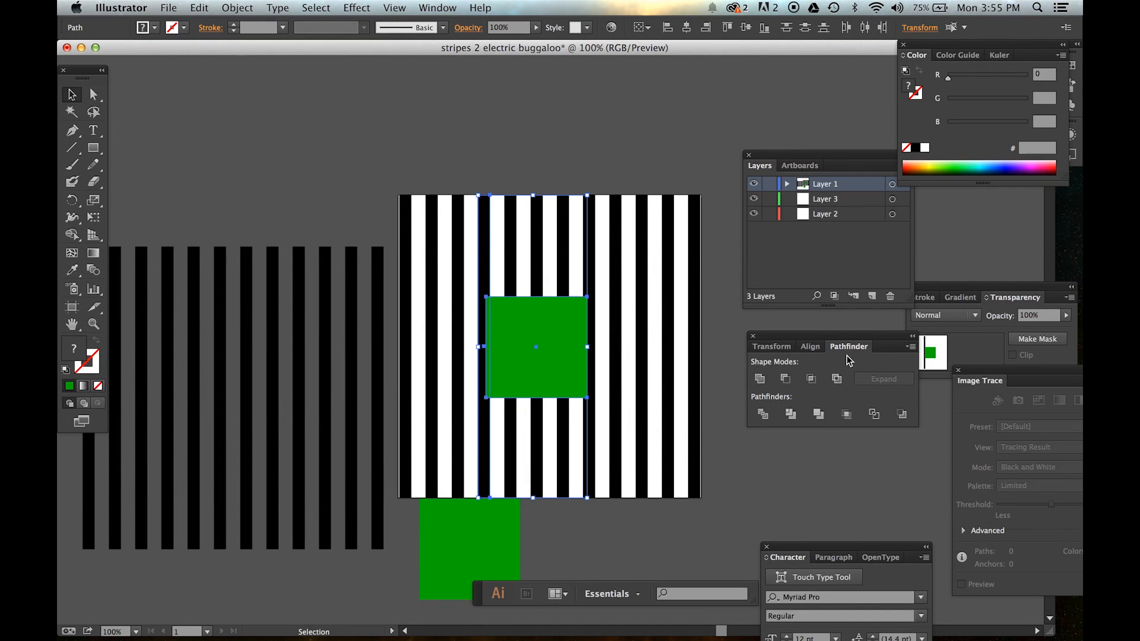
{"action": "left_click", "coordinate": [789, 382]}
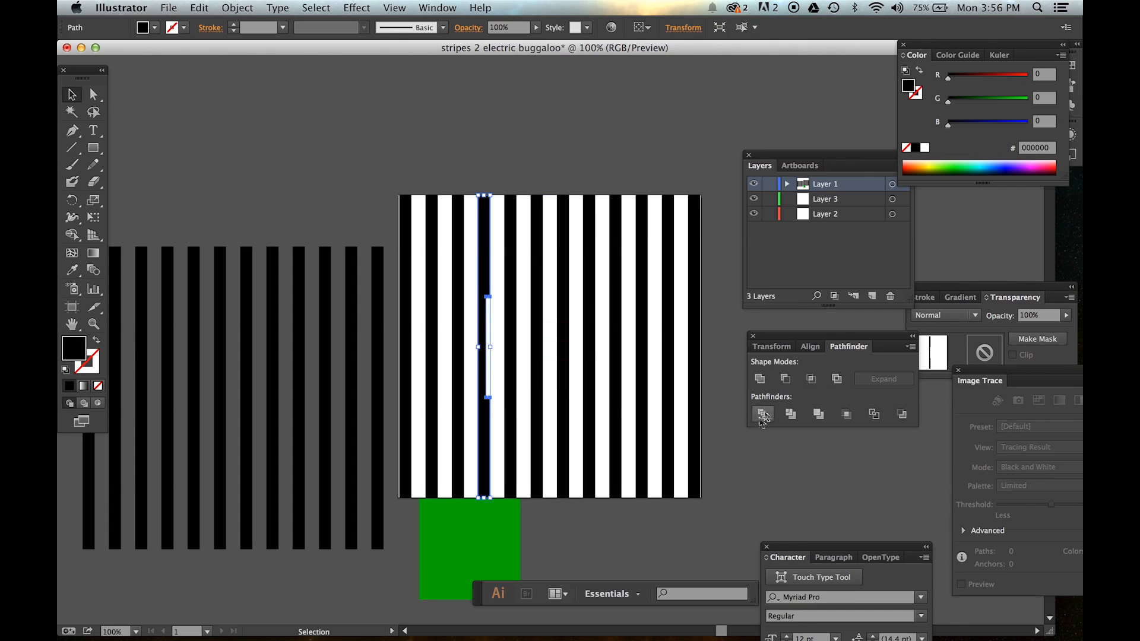
{"action": "left_click", "coordinate": [736, 448]}
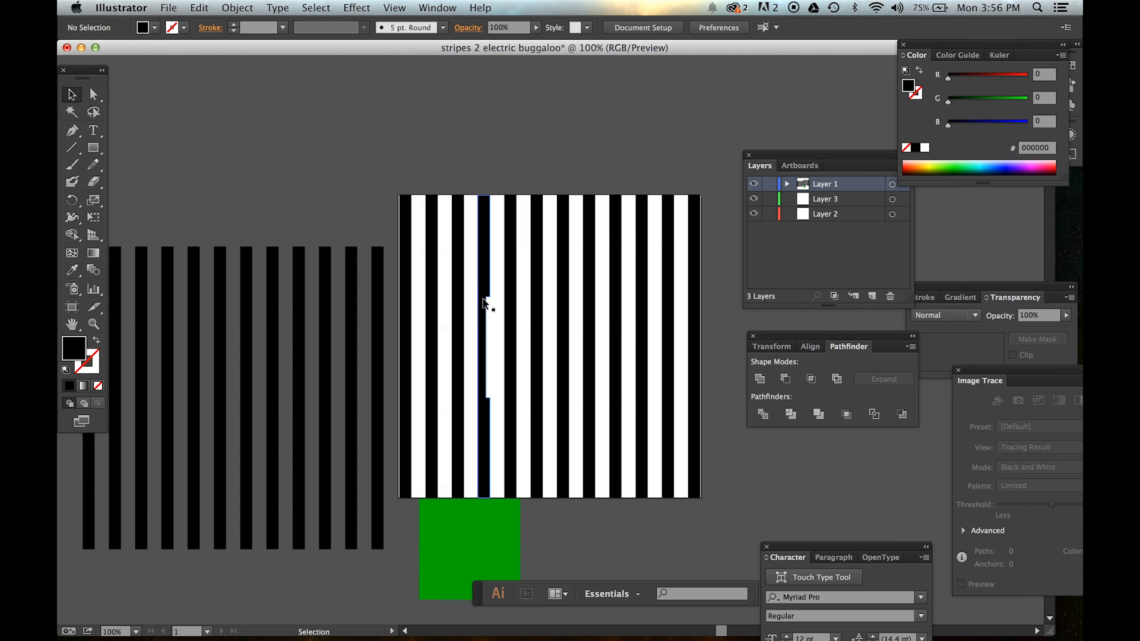
Cut the square area out of the second and third overlapped stripes with Minus Front, using a fresh copy of the green square for each
{"action": "left_click_drag", "start_coordinate": [468, 562], "coordinate": [537, 365]}
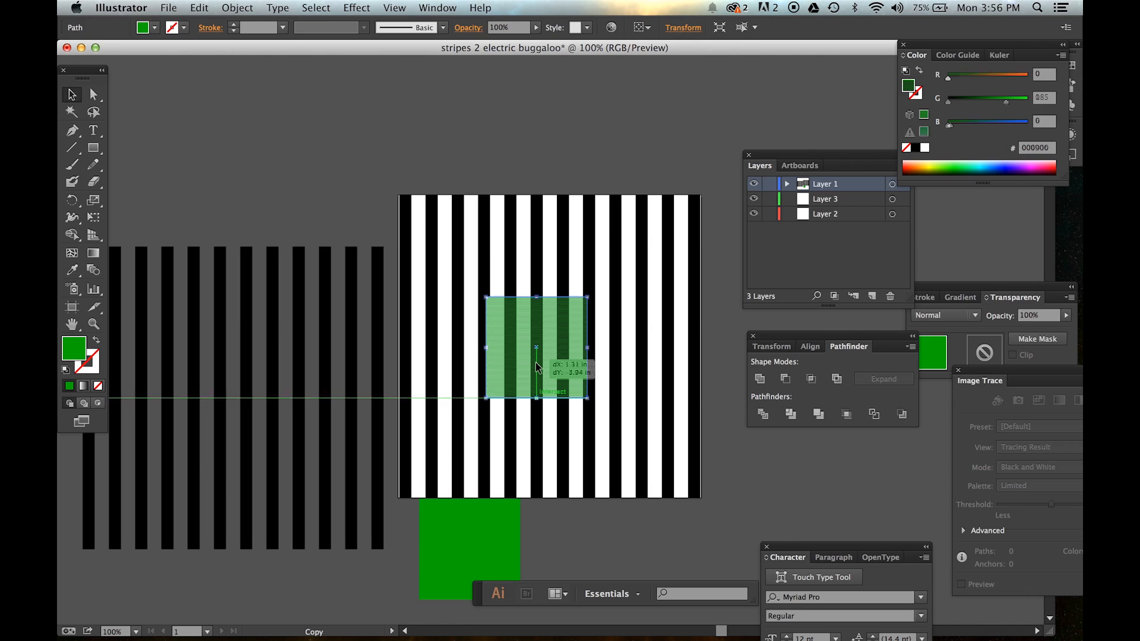
{"action": "left_click", "coordinate": [515, 275], "text": "shift"}
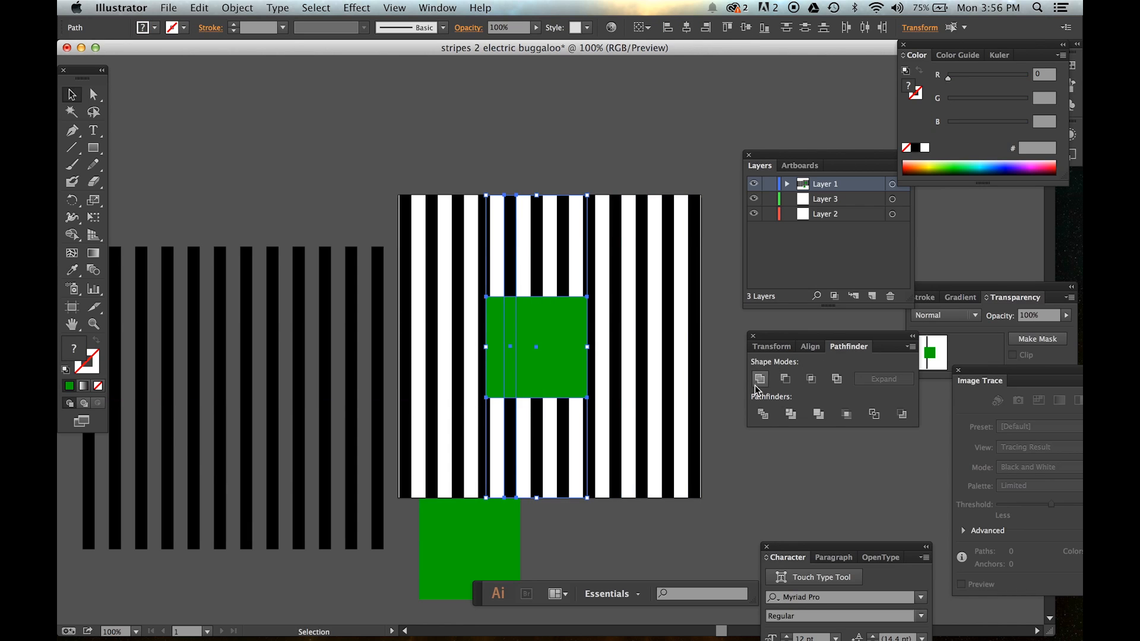
{"action": "left_click", "coordinate": [789, 387]}
{"action": "left_click_drag", "start_coordinate": [509, 501], "coordinate": [562, 338]}
{"action": "left_click", "coordinate": [536, 275], "text": "shift"}
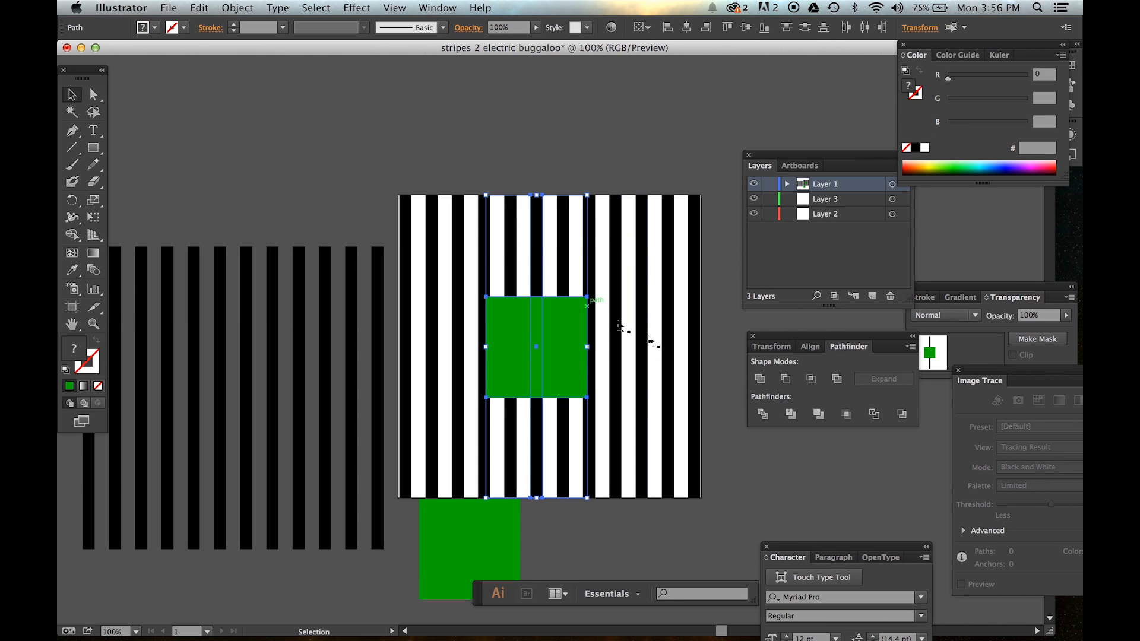
{"action": "left_click", "coordinate": [785, 380]}
Subtract fresh green square copies, placed at the same central position, from the fourth and fifth overlapped stripes with Minus Front
{"action": "left_click_drag", "start_coordinate": [486, 521], "coordinate": [552, 323]}
{"action": "left_click", "coordinate": [566, 243], "text": "shift"}
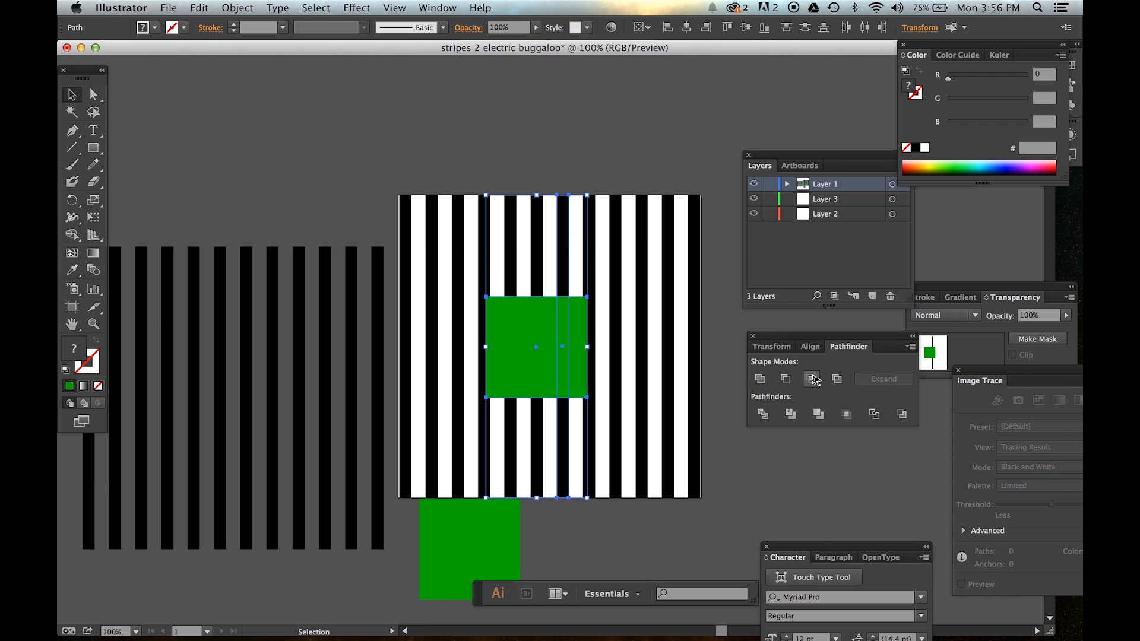
{"action": "left_click", "coordinate": [795, 379]}
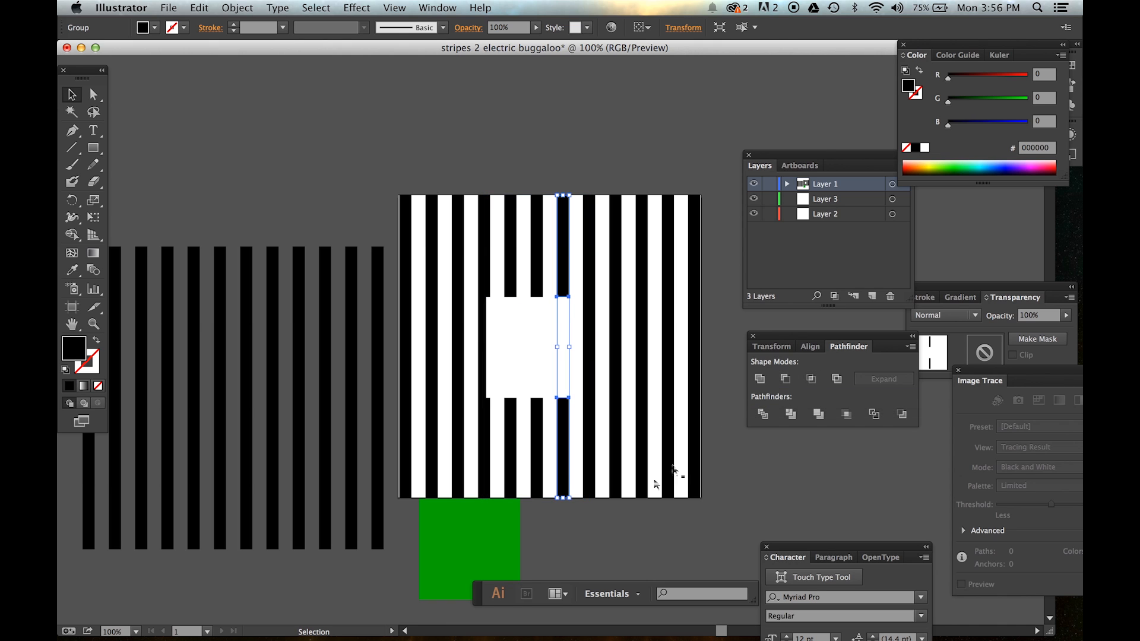
{"action": "left_click", "coordinate": [560, 542]}
{"action": "left_click_drag", "start_coordinate": [479, 522], "coordinate": [543, 326]}
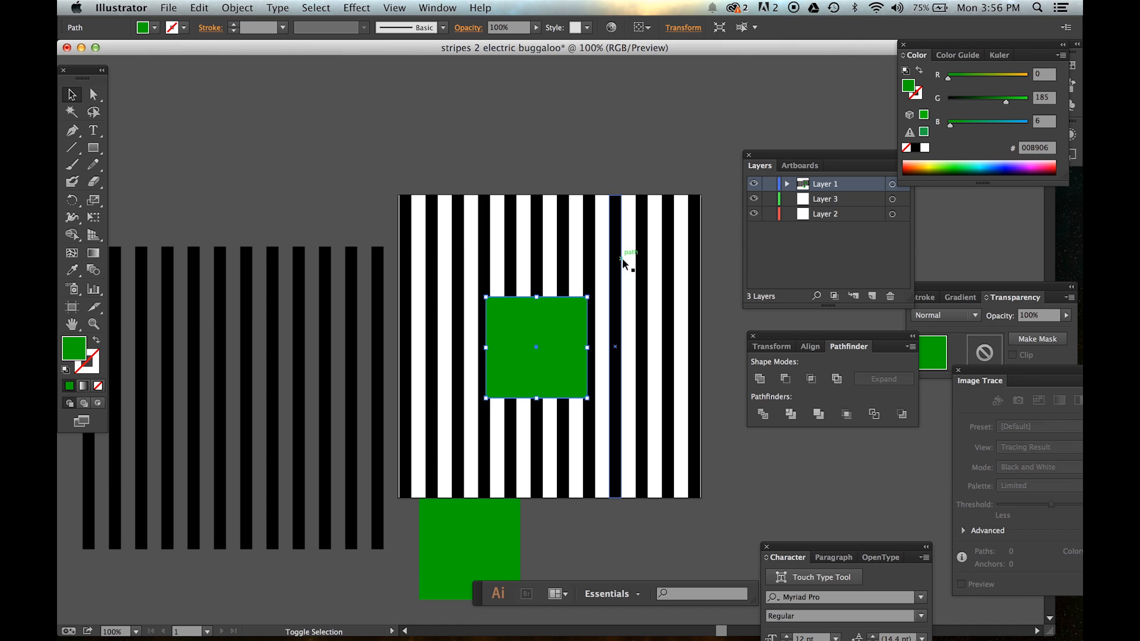
{"action": "left_click", "coordinate": [591, 273], "text": "shift"}
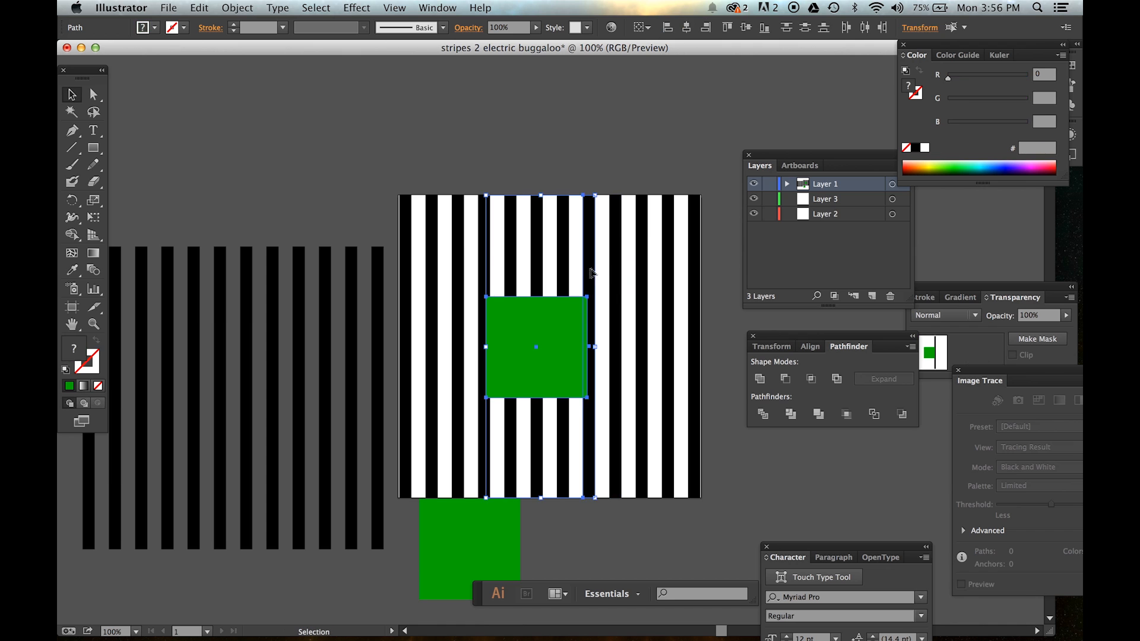
{"action": "left_click", "coordinate": [786, 379]}
{"action": "left_click", "coordinate": [723, 494]}
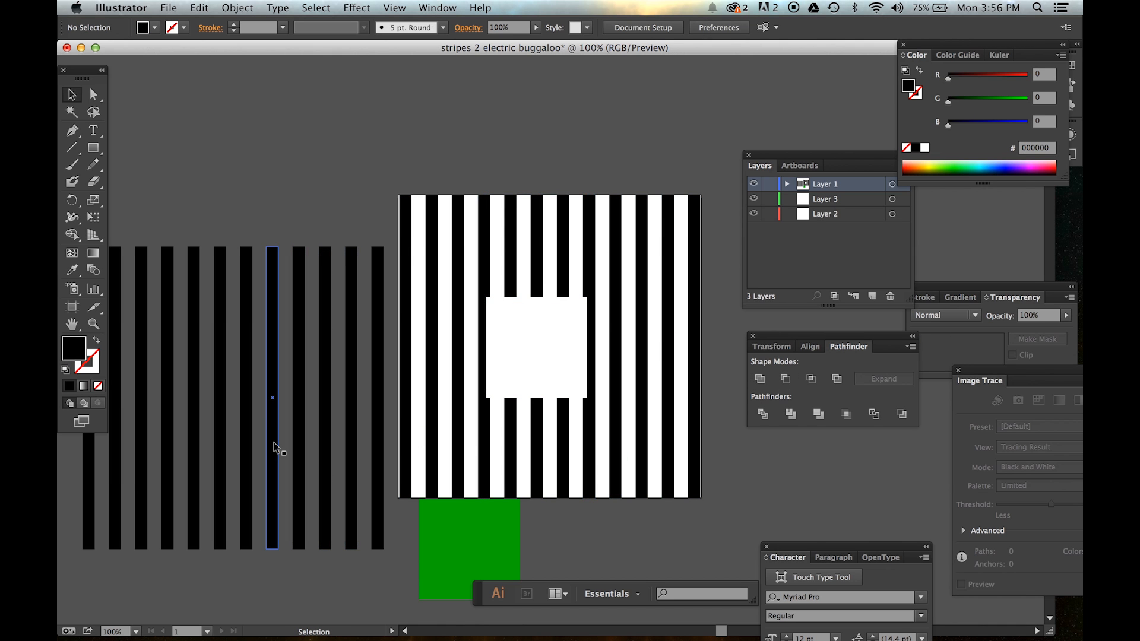
Duplicate the spare stripe group outside the artboard down and to the left, and move both groups to Layer 3
{"action": "scroll", "coordinate": [198, 170], "scroll_direction": "left", "scroll_amount": 3}
{"action": "scroll", "coordinate": [216, 161], "scroll_direction": "down", "scroll_amount": 3}
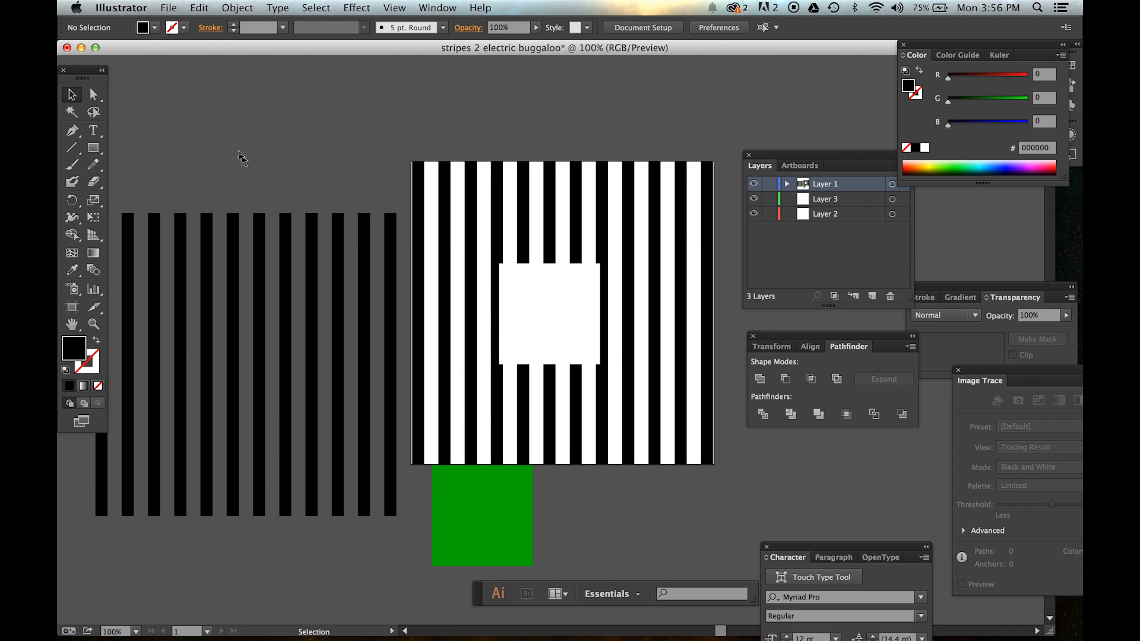
{"action": "scroll", "coordinate": [550, 196], "scroll_direction": "left", "scroll_amount": 3}
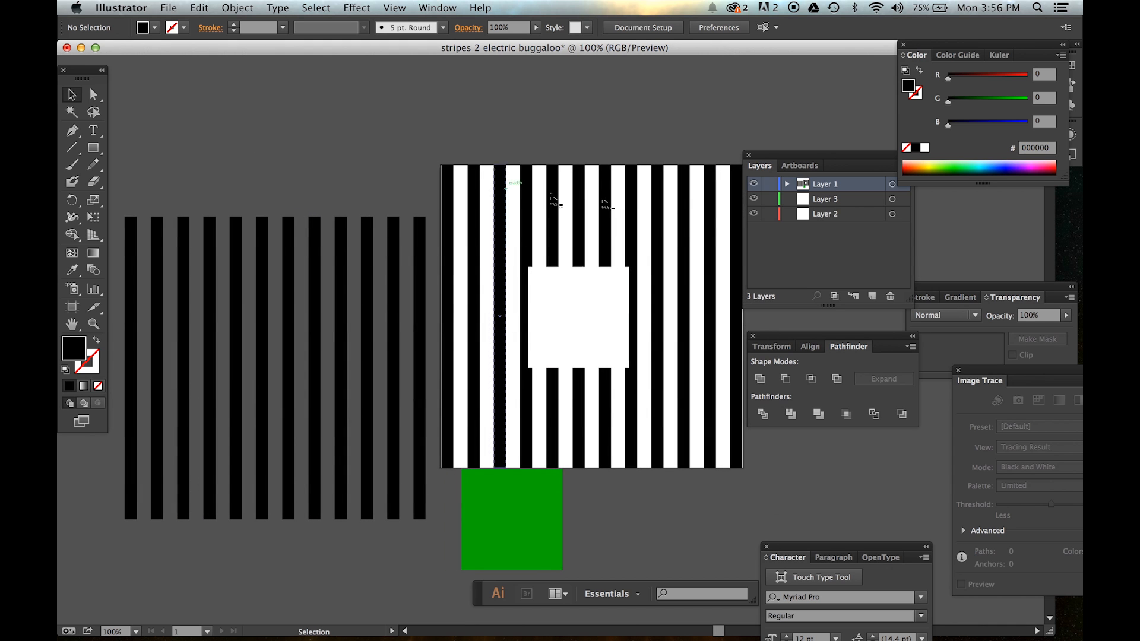
{"action": "left_click", "coordinate": [841, 200]}
{"action": "mouse_move", "coordinate": [239, 178]}
{"action": "left_mouse_down"}
{"action": "mouse_move", "coordinate": [261, 231]}
{"action": "mouse_move", "coordinate": [238, 174]}
{"action": "left_mouse_up"}
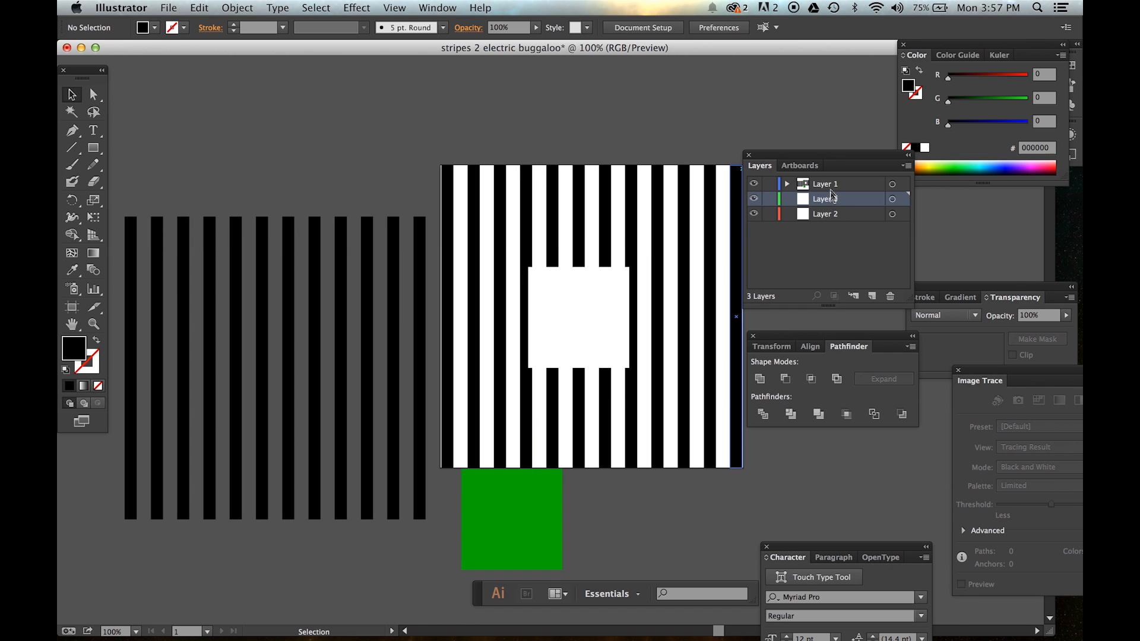
{"action": "left_click", "coordinate": [153, 301]}
{"action": "left_click", "coordinate": [173, 185]}
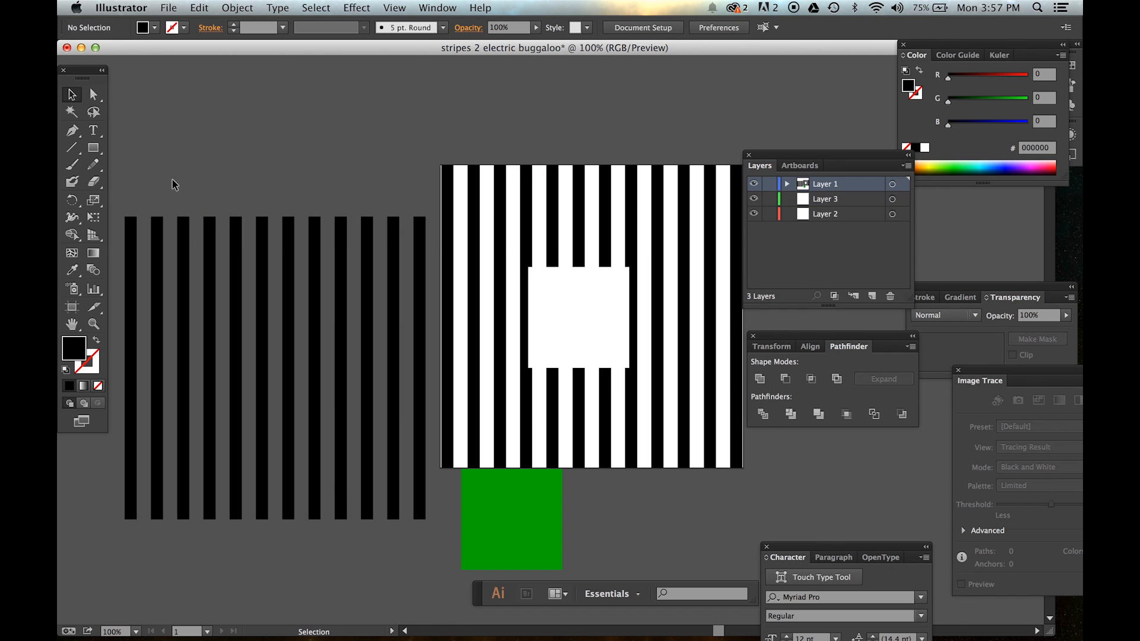
{"action": "left_click_drag", "start_coordinate": [343, 220], "coordinate": [313, 386]}
{"action": "left_click", "coordinate": [258, 427], "text": "shift"}
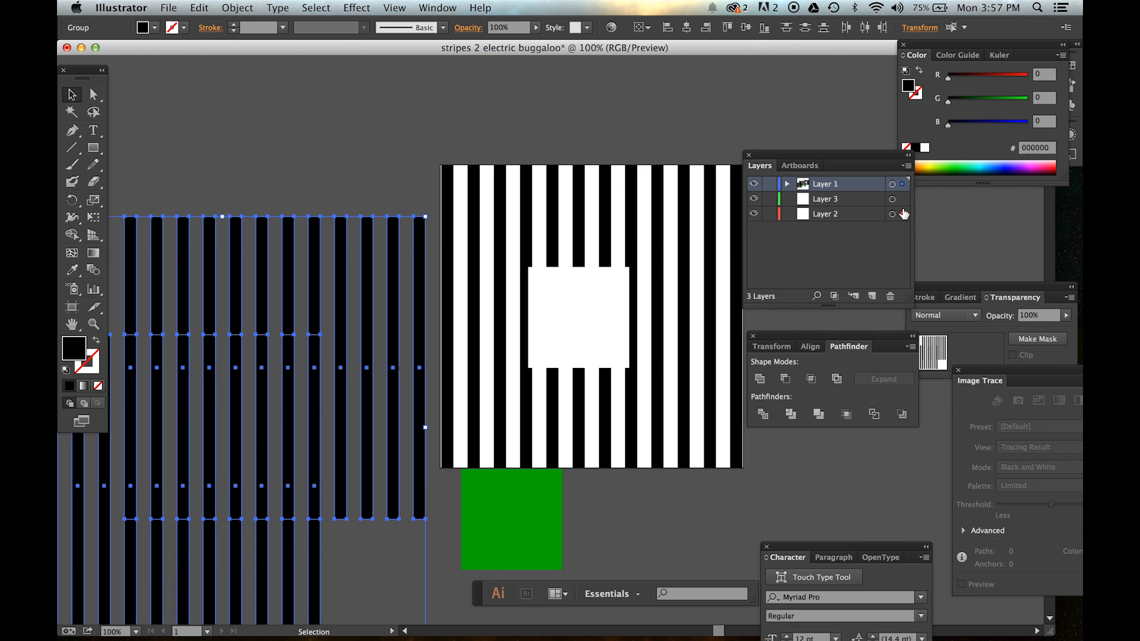
{"action": "left_click_drag", "start_coordinate": [904, 203], "coordinate": [904, 202]}
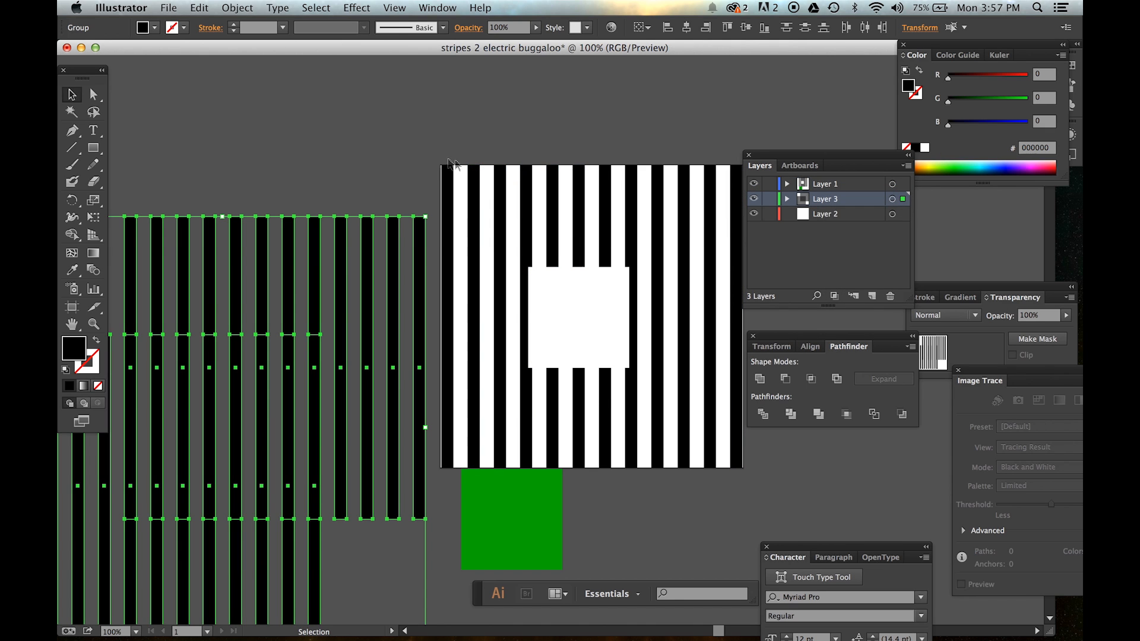
{"action": "left_click", "coordinate": [389, 155]}
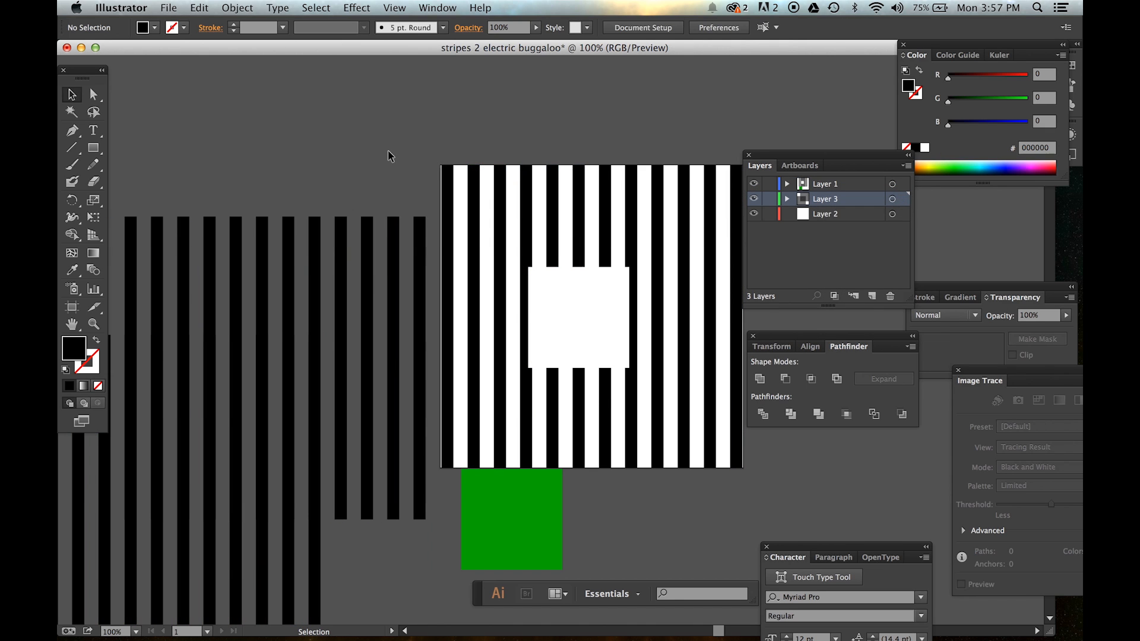
Move the upper spare stripe group from Layer 3 onto the artboard, aligned exactly with the existing stripes, and clear the selection
{"action": "left_click", "coordinate": [390, 279]}
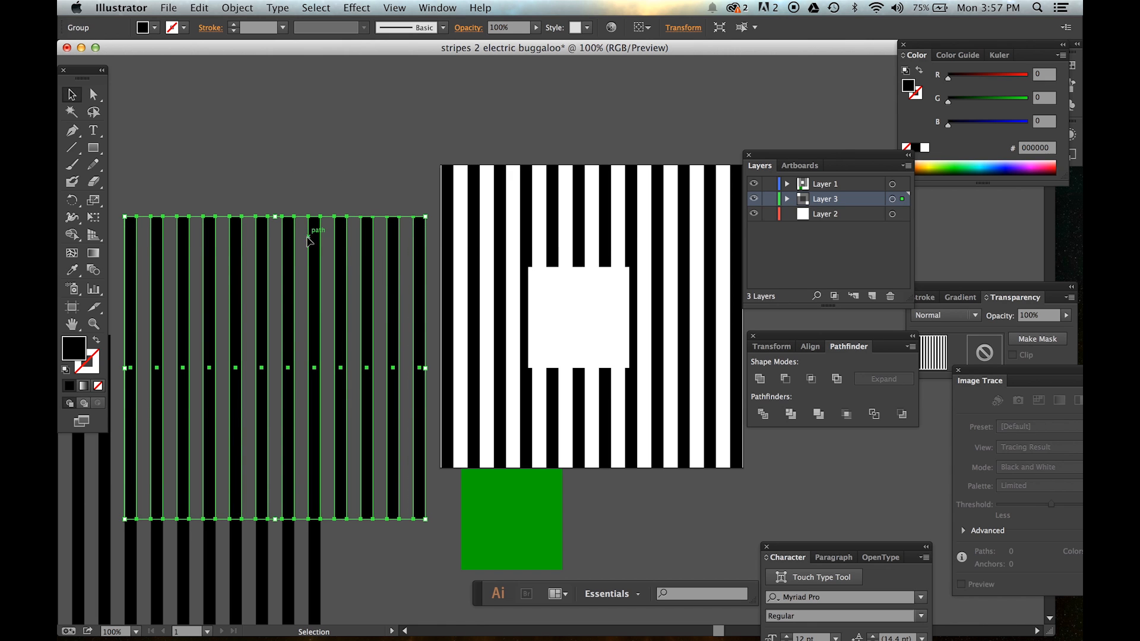
{"action": "left_click_drag", "start_coordinate": [349, 235], "coordinate": [608, 186]}
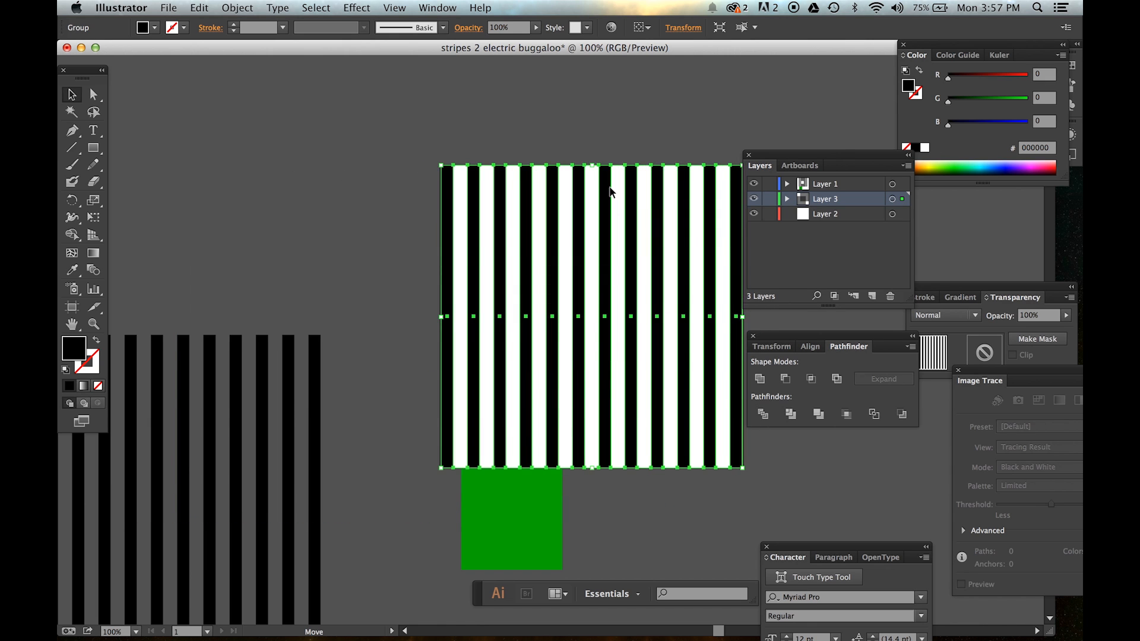
{"action": "left_click", "coordinate": [354, 130]}
{"action": "left_click", "coordinate": [264, 379]}
{"action": "left_click", "coordinate": [239, 137]}
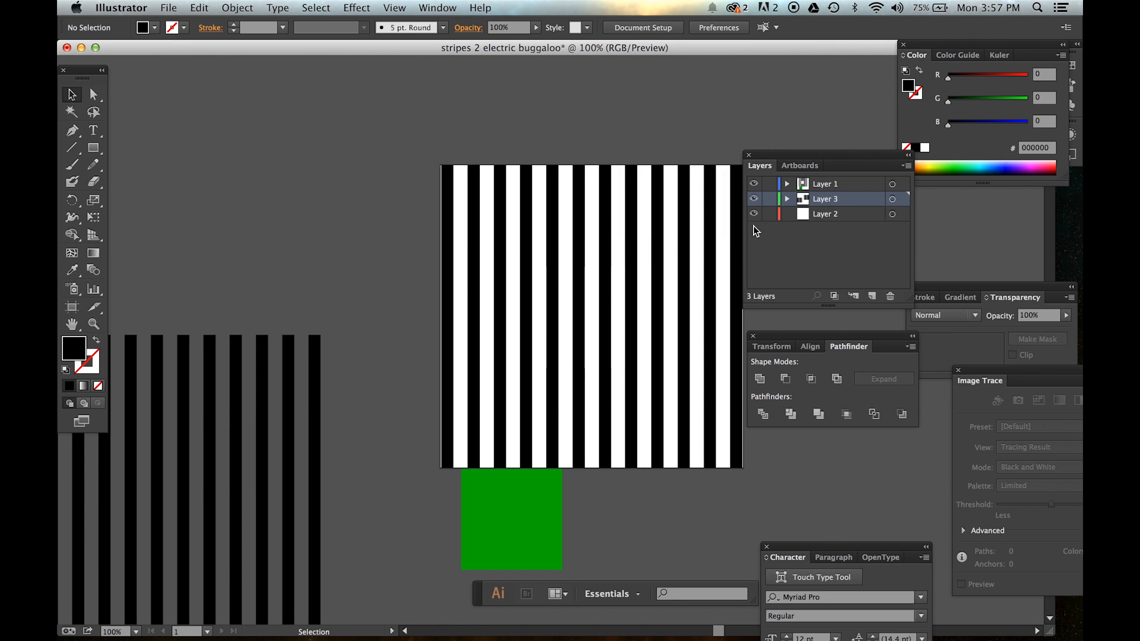
Undo the last stripe placement, move that group from Layer 3 to Layer 2, and realign it with the artboard stripes
{"action": "key", "text": "super+z"}
{"action": "left_click", "coordinate": [404, 177]}
{"action": "left_click", "coordinate": [416, 240]}
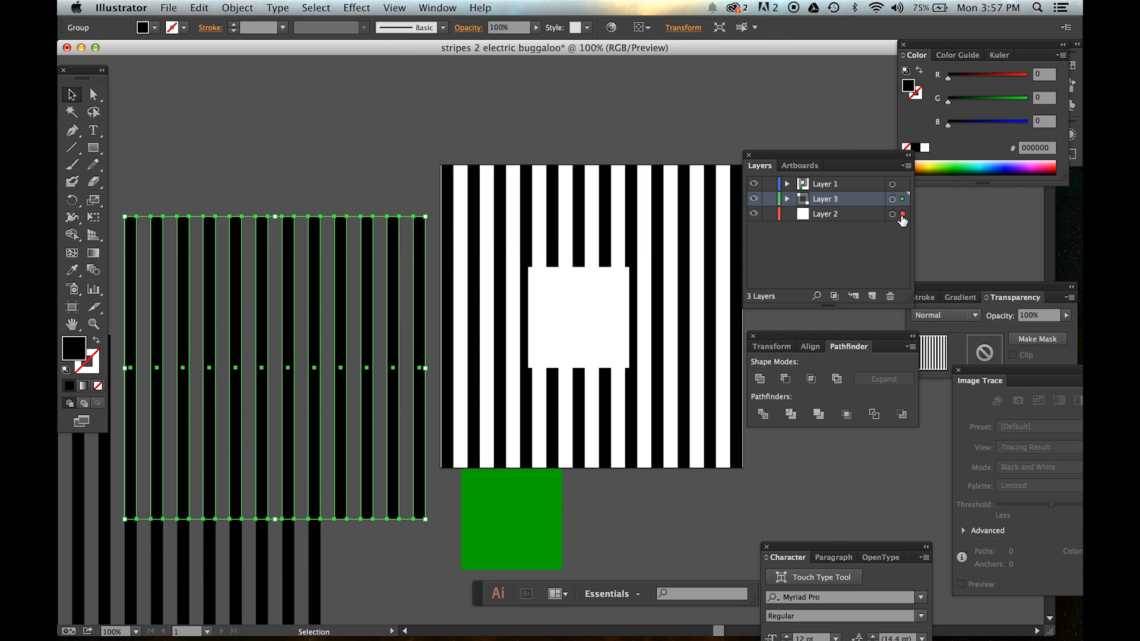
{"action": "left_click_drag", "start_coordinate": [902, 221], "coordinate": [902, 215]}
{"action": "left_click", "coordinate": [251, 155]}
{"action": "left_click_drag", "start_coordinate": [339, 242], "coordinate": [656, 191]}
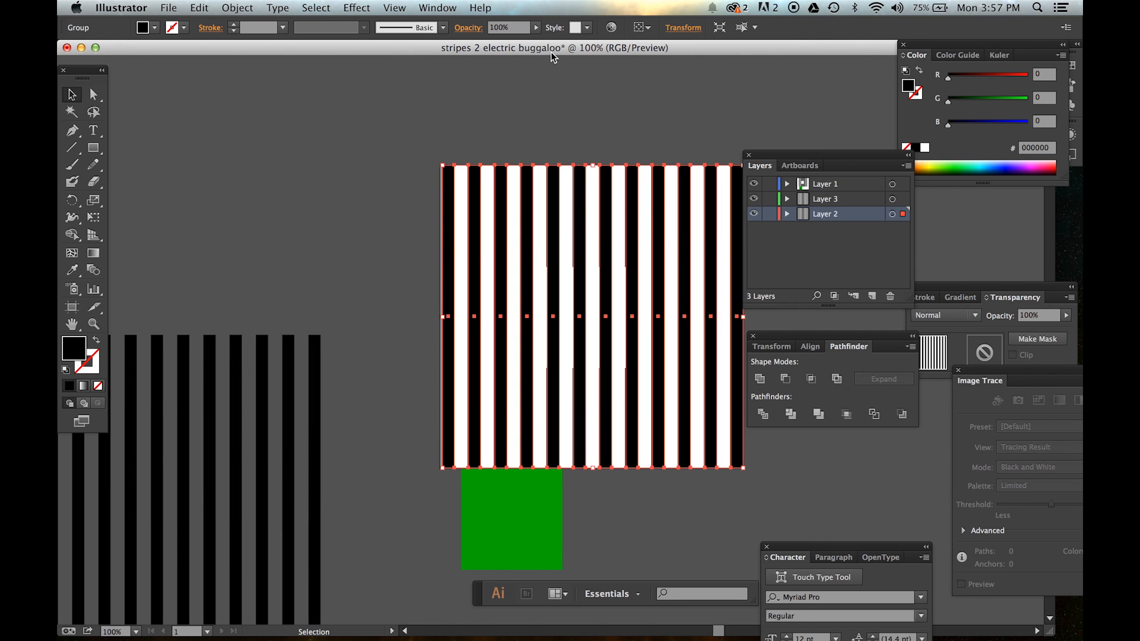
{"action": "left_click", "coordinate": [407, 84]}
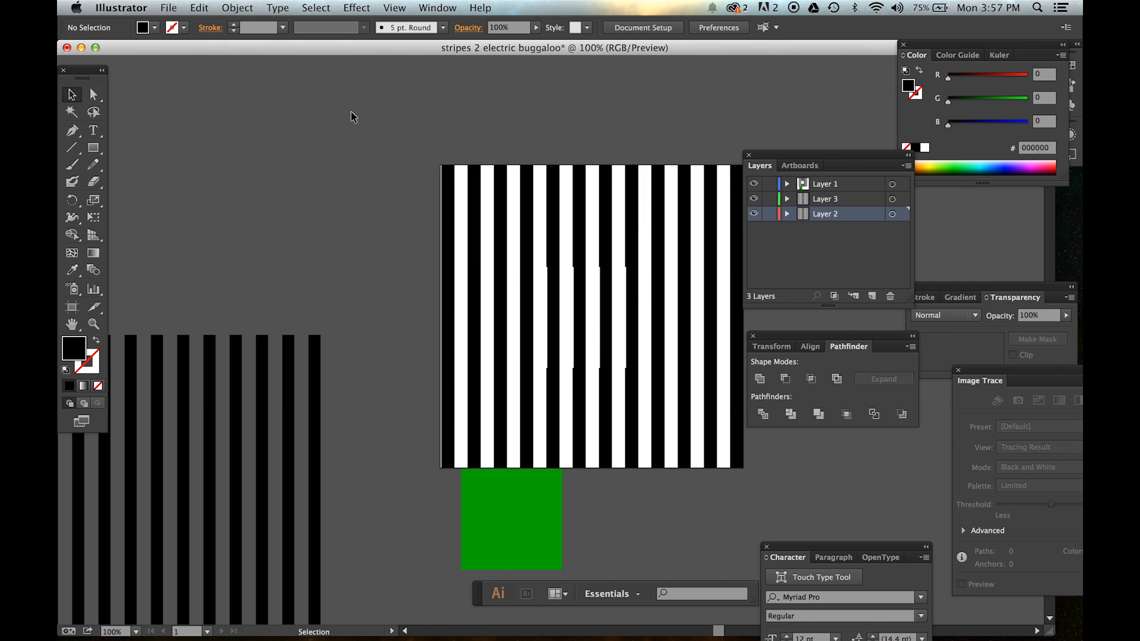
{"action": "left_click", "coordinate": [551, 307]}
{"action": "right_click", "coordinate": [322, 152]}
{"action": "left_click", "coordinate": [487, 140]}
{"action": "left_click", "coordinate": [371, 173]}
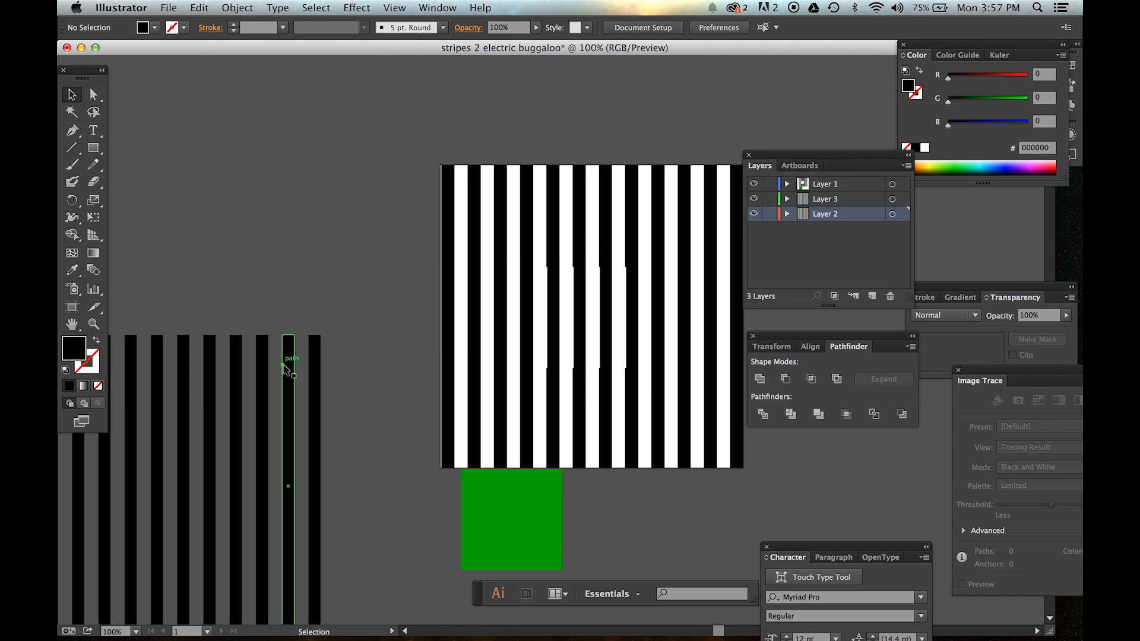
Move the remaining spare stripe group on Layer 3 up beside the artboard and fill it with white (FFFFFF)
{"action": "left_click_drag", "start_coordinate": [283, 366], "coordinate": [396, 167]}
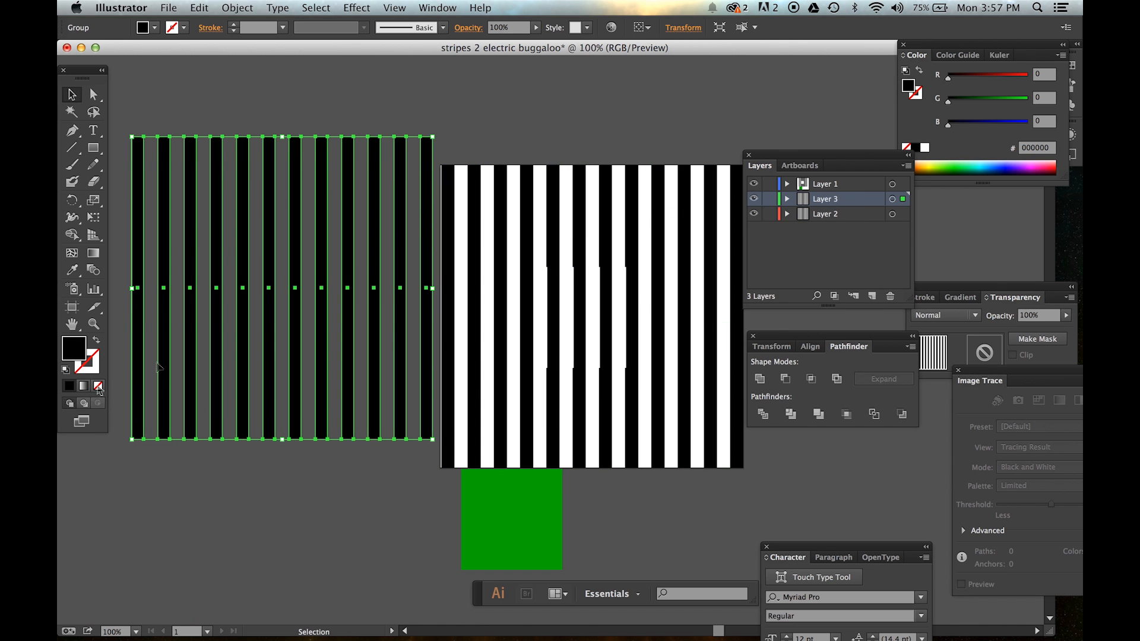
{"action": "left_click", "coordinate": [924, 148]}
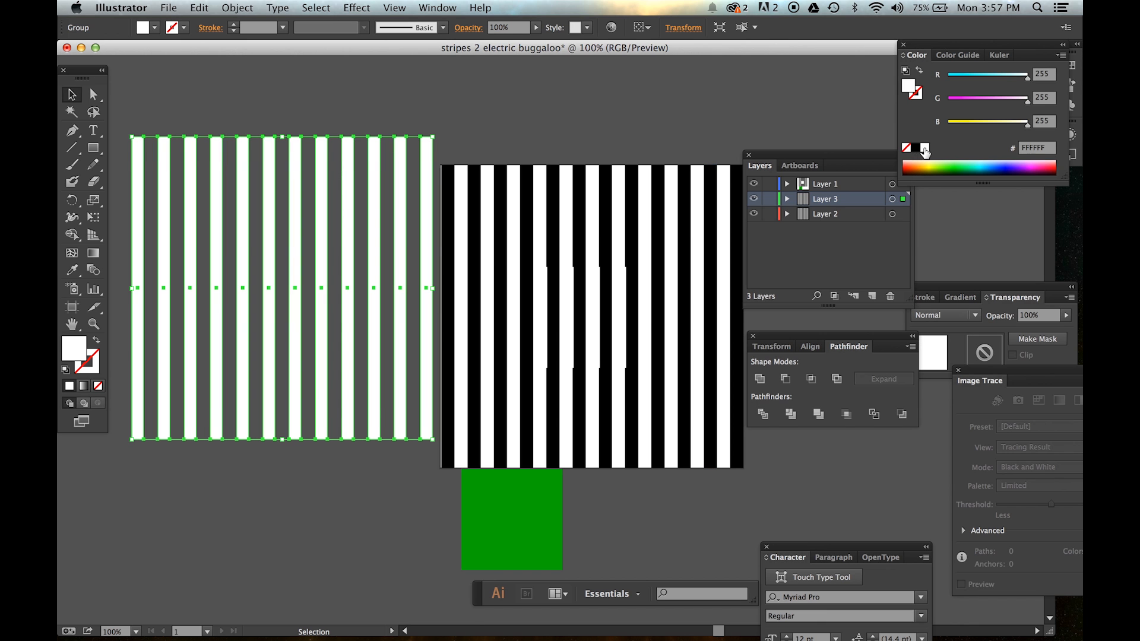
{"action": "left_click", "coordinate": [397, 88]}
Try to align the white stripe group exactly with the artboard stripes, undo it, and move the group back beside the artboard
{"action": "left_click_drag", "start_coordinate": [402, 143], "coordinate": [671, 159]}
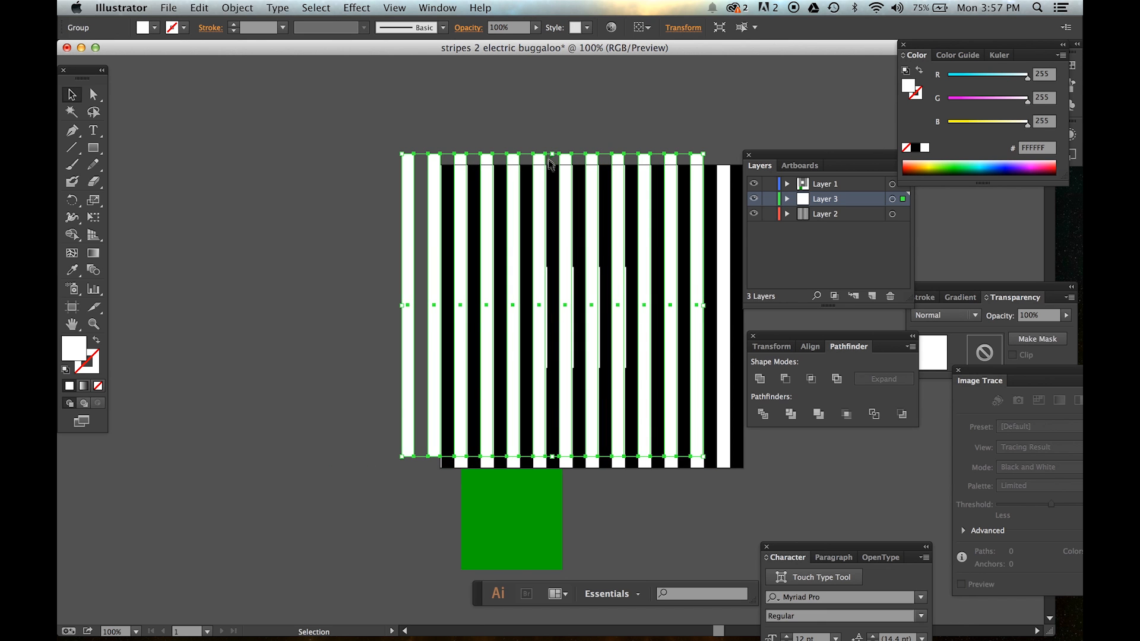
{"action": "left_click_drag", "start_coordinate": [402, 200], "coordinate": [450, 170]}
{"action": "left_click", "coordinate": [387, 184]}
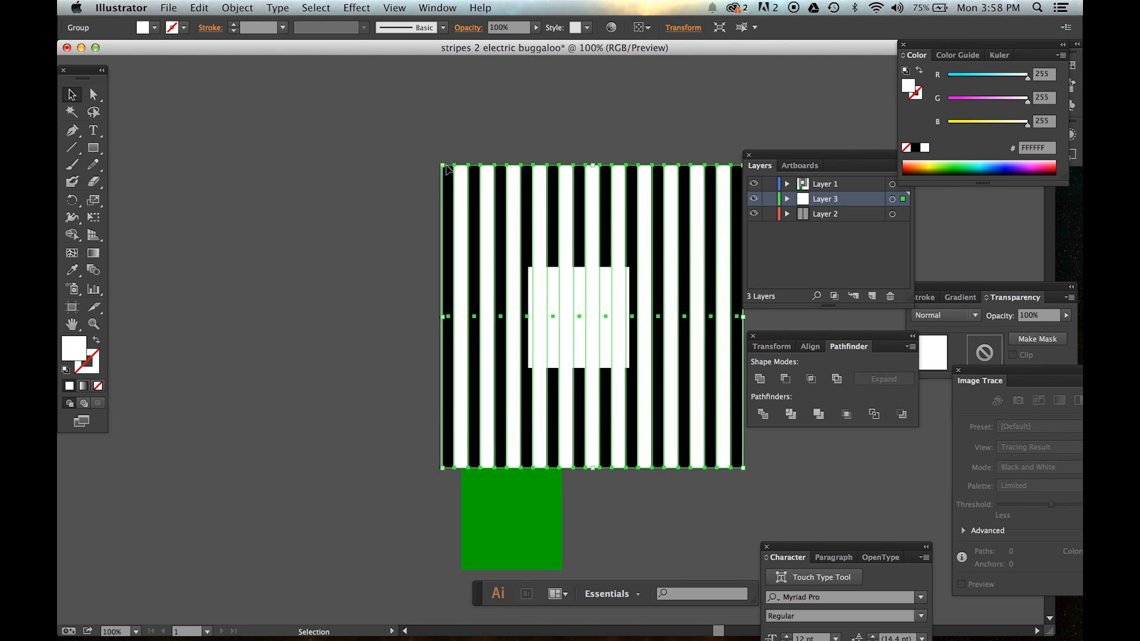
{"action": "left_click", "coordinate": [315, 189]}
{"action": "key", "text": "super+z"}
{"action": "left_click", "coordinate": [357, 179]}
{"action": "left_click_drag", "start_coordinate": [428, 174], "coordinate": [132, 113]}
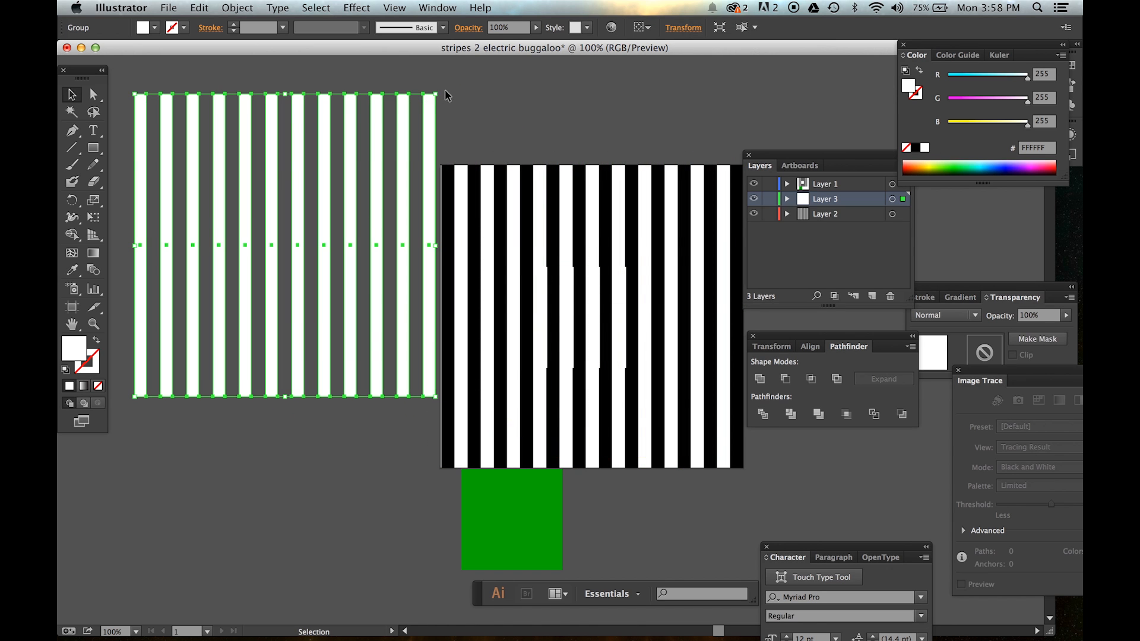
Rotate the white stripe group clockwise to a slight diagonal and position it behind the cut-out square at the centre of the artboard
{"action": "left_click_drag", "start_coordinate": [439, 88], "coordinate": [683, 213]}
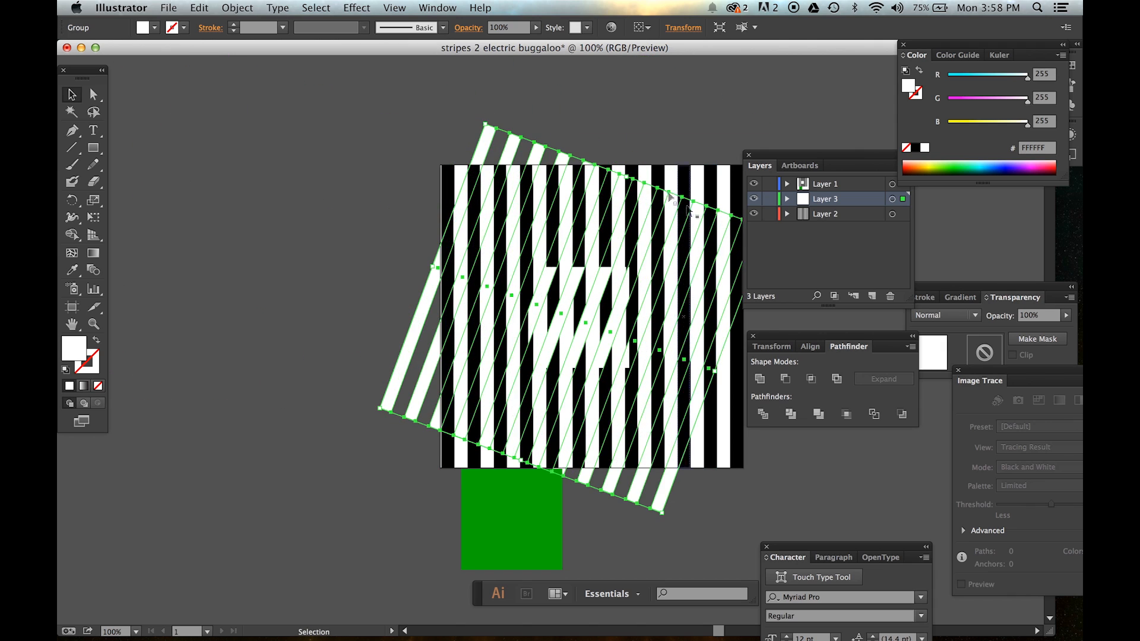
{"action": "left_click", "coordinate": [561, 102]}
{"action": "left_click_drag", "start_coordinate": [521, 148], "coordinate": [547, 148]}
{"action": "left_click", "coordinate": [365, 159]}
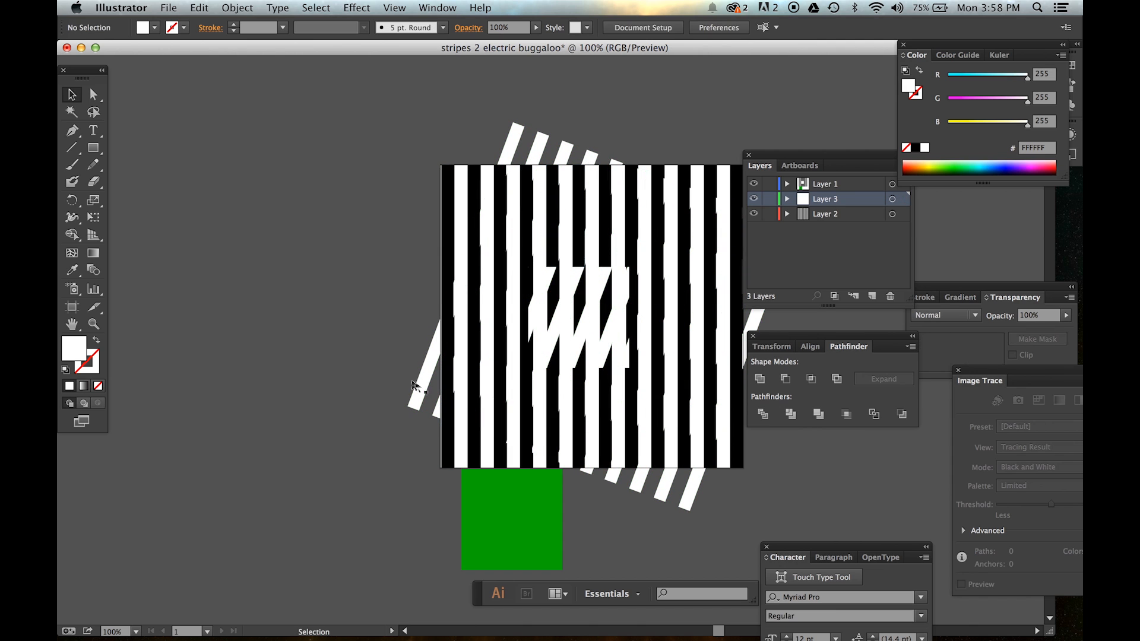
{"action": "left_click_drag", "start_coordinate": [419, 387], "coordinate": [407, 382]}
{"action": "left_click", "coordinate": [308, 374]}
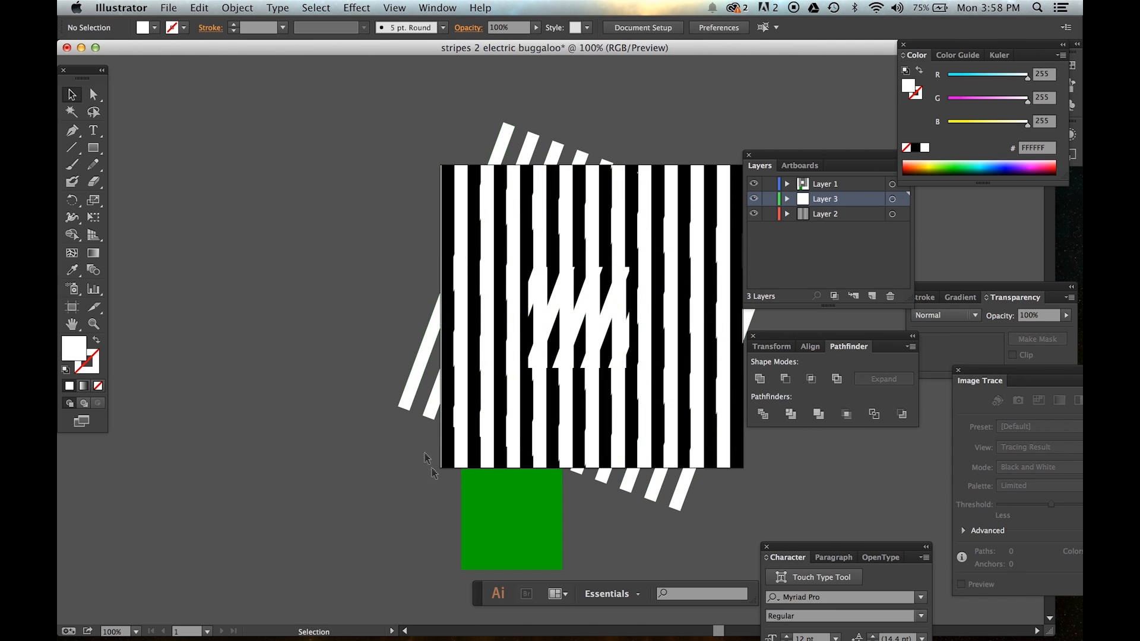
Move the green square below the artboard from Layer 1 to Layer 3 and relocate the Layers panel beside the artboard
{"action": "left_click", "coordinate": [472, 508]}
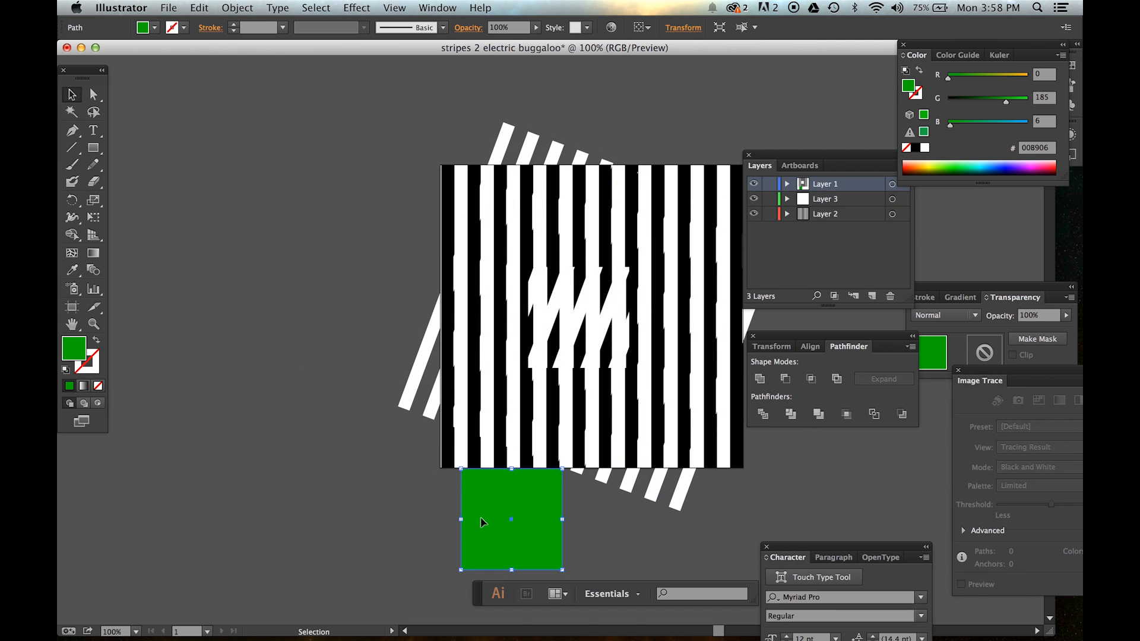
{"action": "left_click_drag", "start_coordinate": [830, 162], "coordinate": [342, 145]}
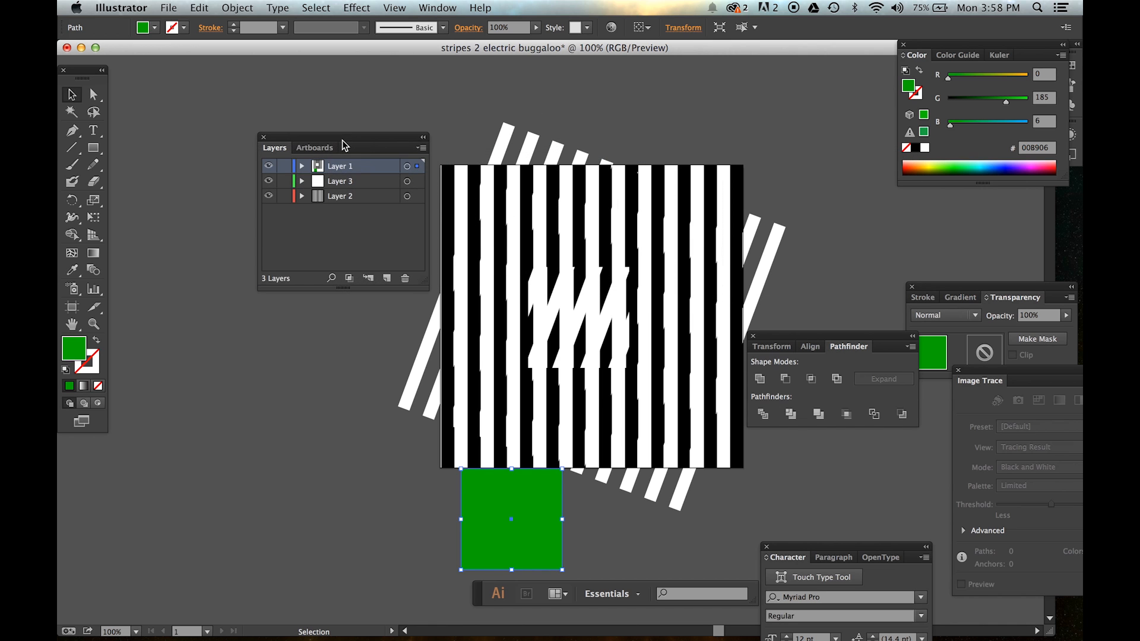
{"action": "left_click", "coordinate": [417, 182]}
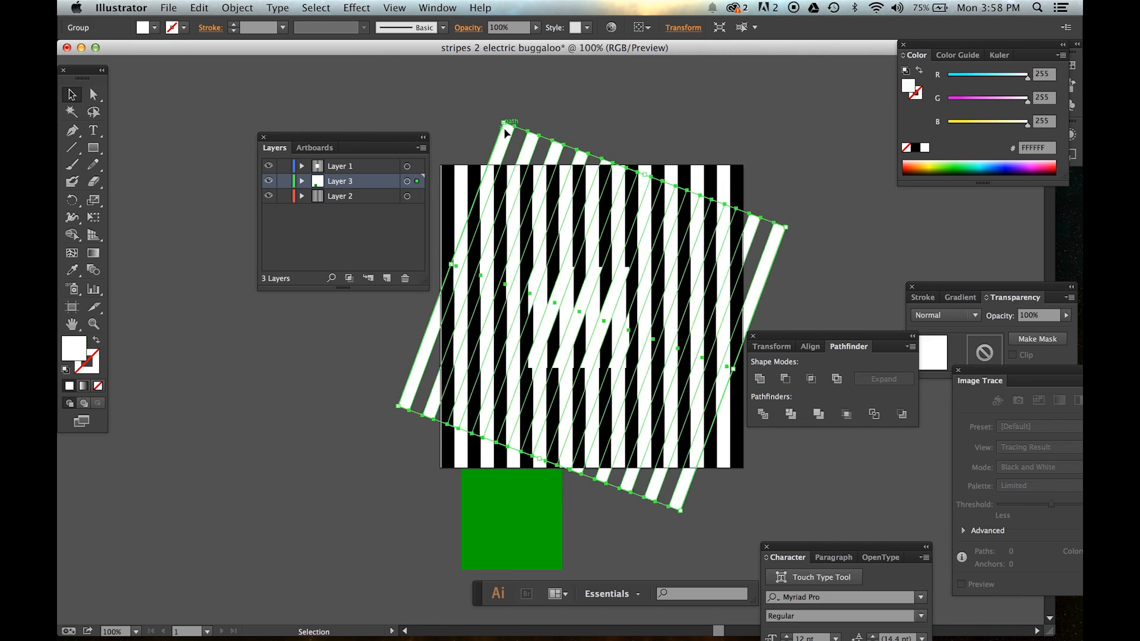
{"action": "left_click", "coordinate": [563, 113]}
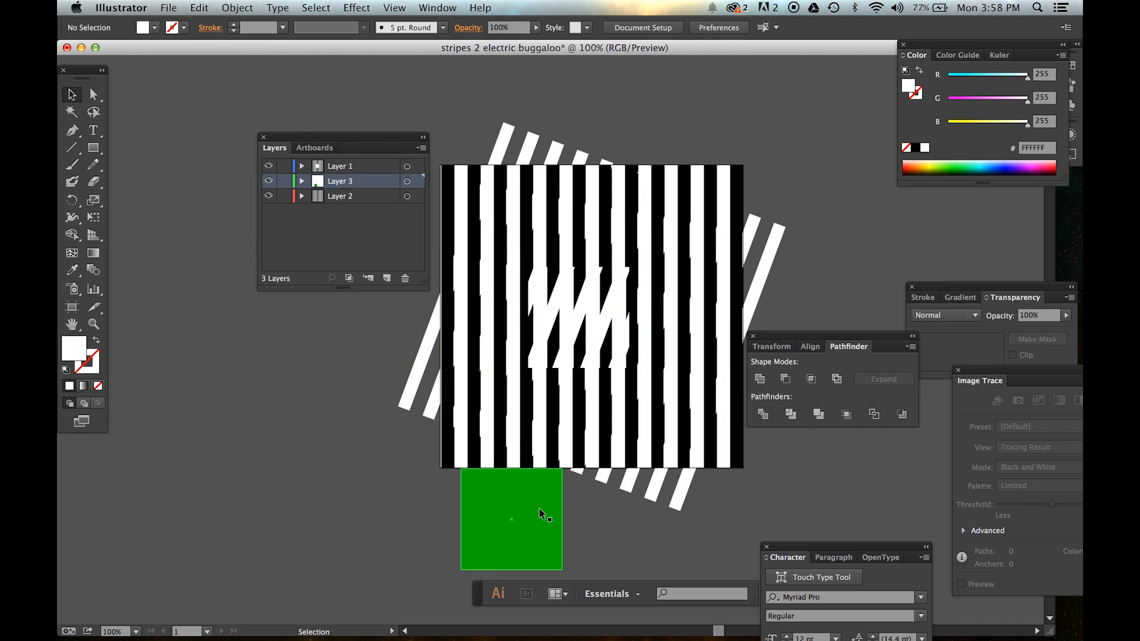
Place a copy of the green square over the central cut-out and use it as a clipping mask for the white diagonal stripes
{"action": "left_click_drag", "start_coordinate": [540, 510], "coordinate": [607, 311]}
{"action": "left_click", "coordinate": [766, 257], "text": "shift"}
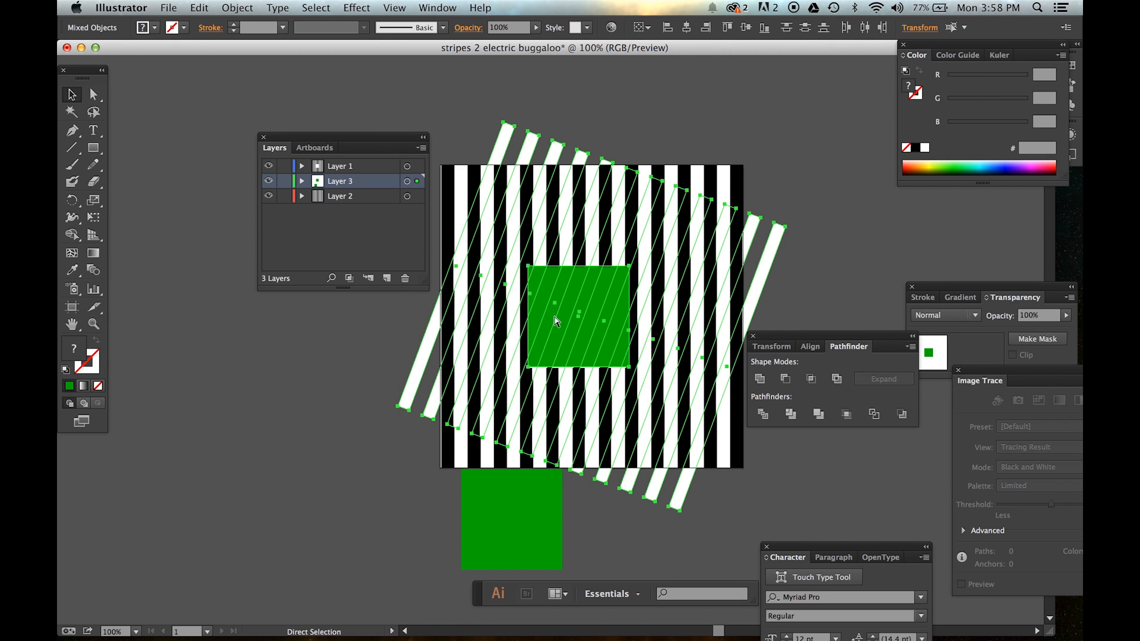
{"action": "key", "text": "super+7"}
{"action": "left_click", "coordinate": [827, 273]}
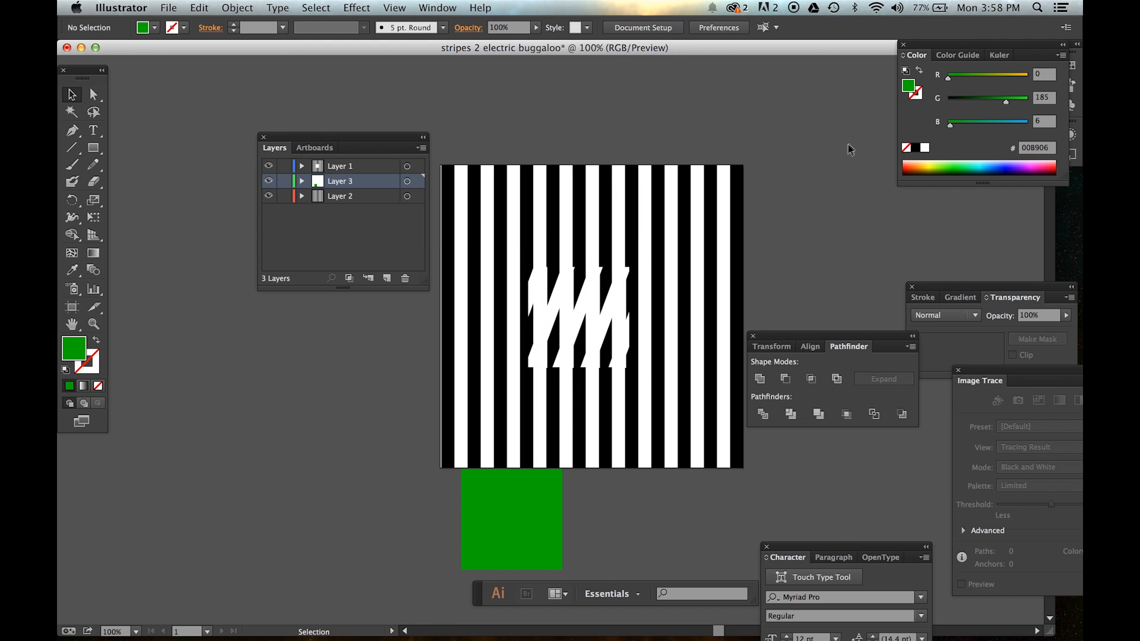
{"action": "left_click", "coordinate": [740, 184]}
{"action": "left_click", "coordinate": [800, 170]}
{"action": "left_click", "coordinate": [637, 190]}
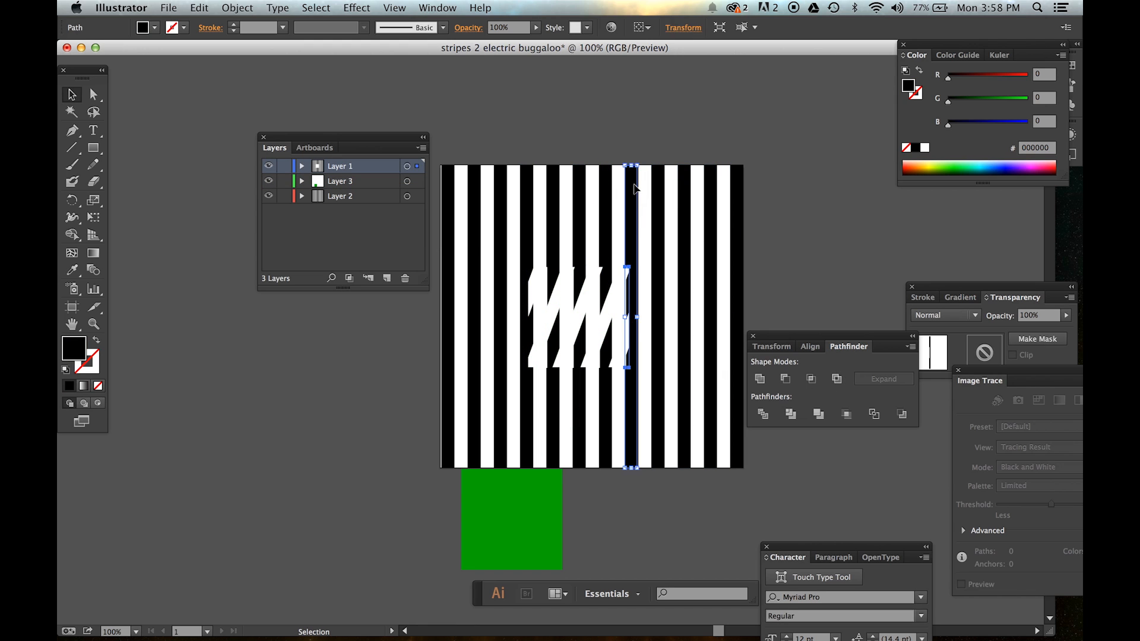
{"action": "left_click", "coordinate": [860, 242]}
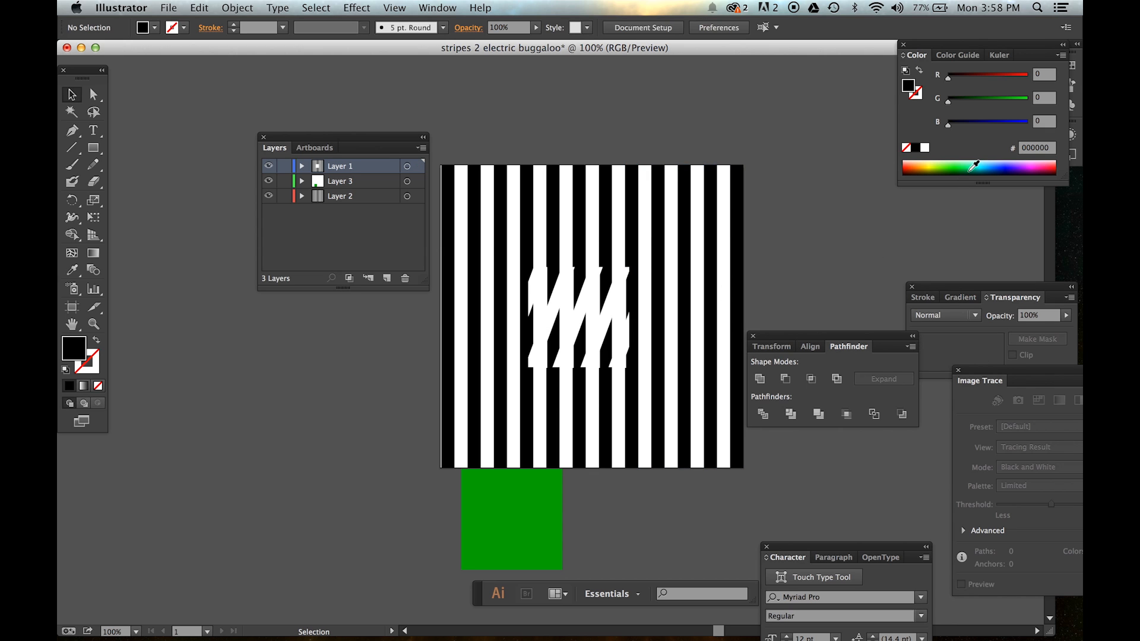
{"action": "left_click", "coordinate": [340, 197]}
{"action": "left_click", "coordinate": [453, 204]}
{"action": "left_click_drag", "start_coordinate": [453, 204], "coordinate": [157, 320]}
{"action": "key", "text": "super+z"}
{"action": "left_click", "coordinate": [475, 182], "text": "shift"}
{"action": "left_click", "coordinate": [506, 180], "text": "shift"}
{"action": "left_click", "coordinate": [530, 179], "text": "shift"}
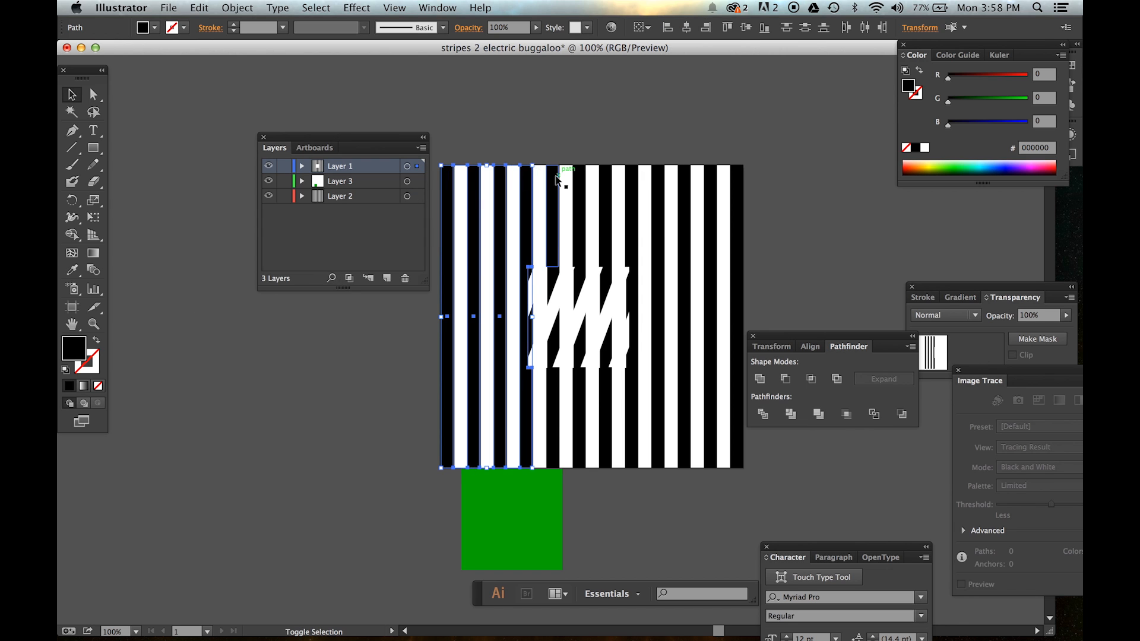
{"action": "left_click", "coordinate": [357, 336]}
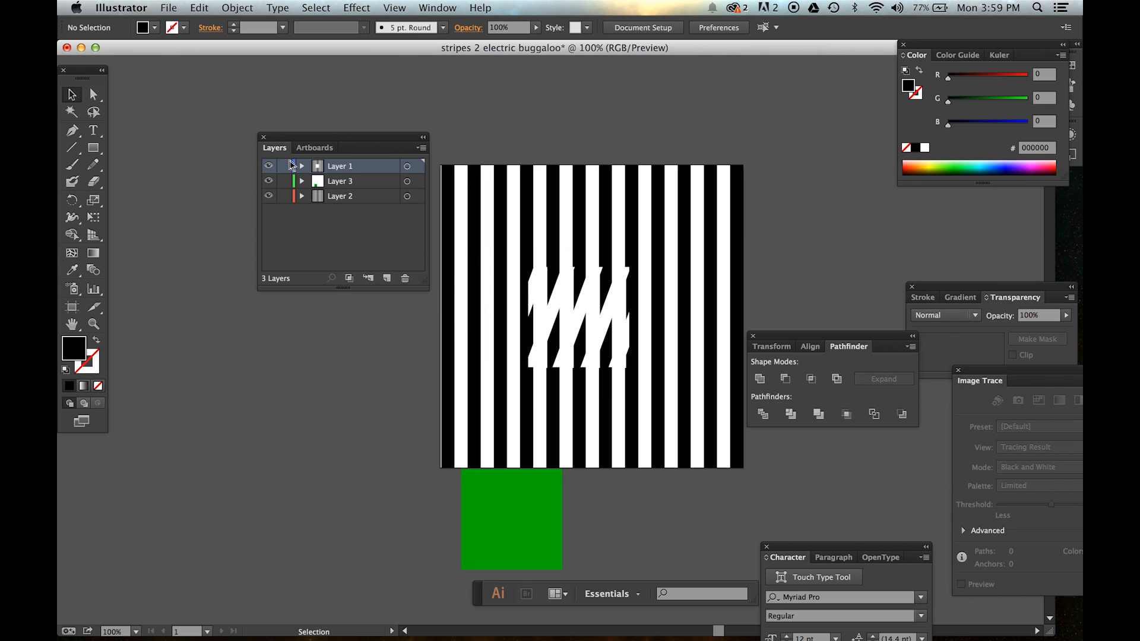
Lock Layer 1 and Layer 3, and rotate a copy of the Layer 2 black stripe group diagonally across the artboard
{"action": "left_click_drag", "start_coordinate": [424, 112], "coordinate": [621, 60]}
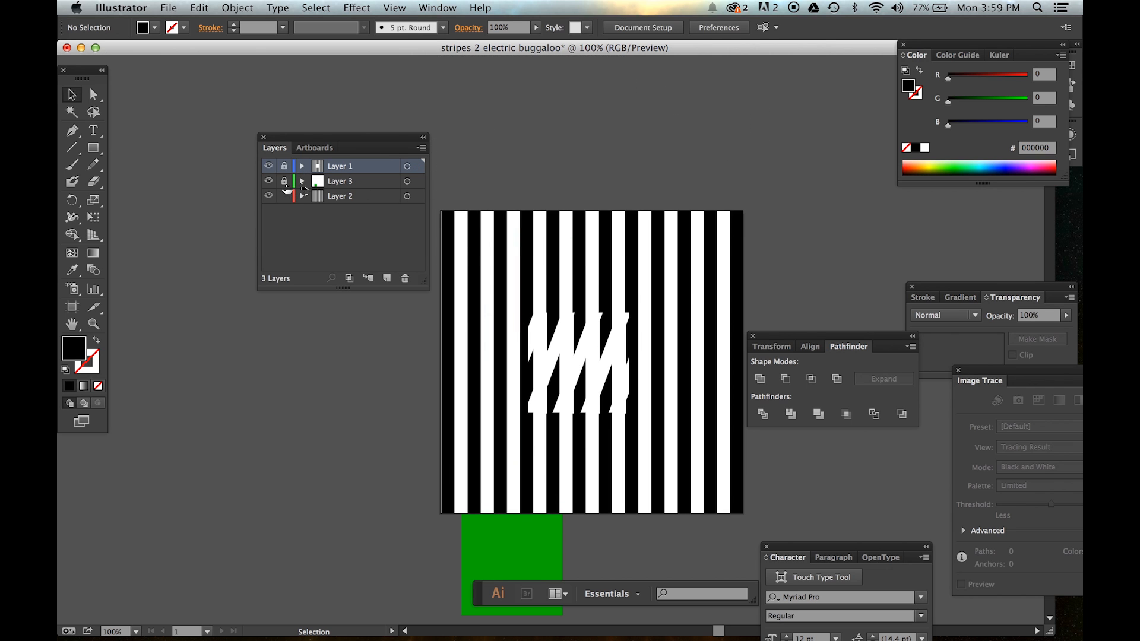
{"action": "left_click_drag", "start_coordinate": [509, 199], "coordinate": [582, 161]}
{"action": "left_click", "coordinate": [331, 342]}
{"action": "left_click", "coordinate": [349, 347]}
{"action": "left_click", "coordinate": [693, 153]}
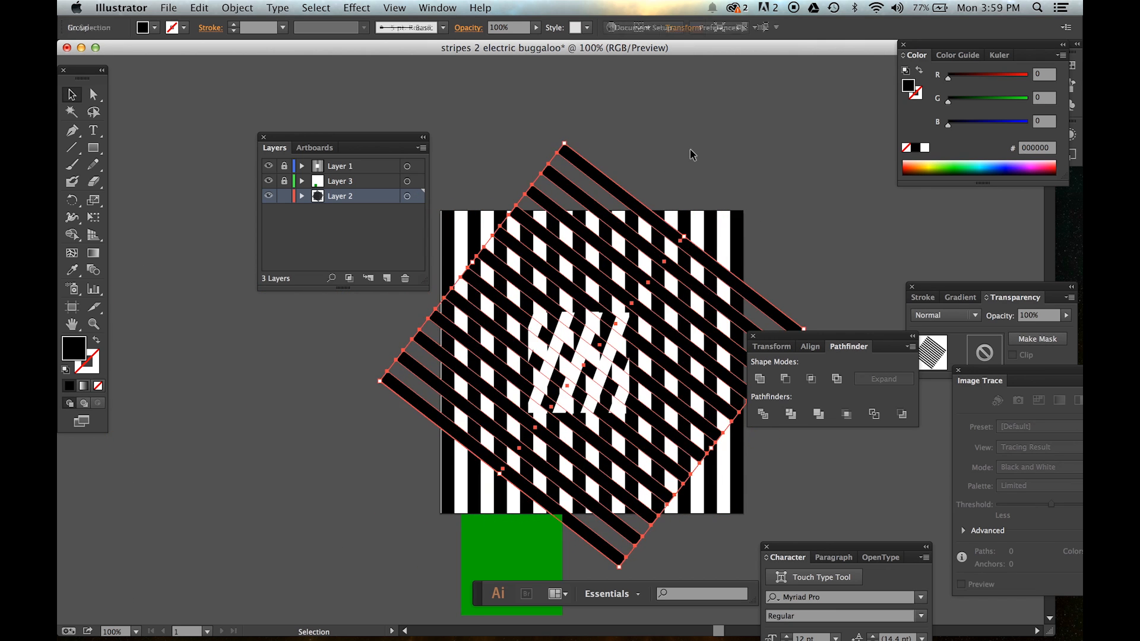
Create a new layer above Layer 1 and move the rotated black stripe group onto it from Layer 2
{"action": "left_click", "coordinate": [93, 148]}
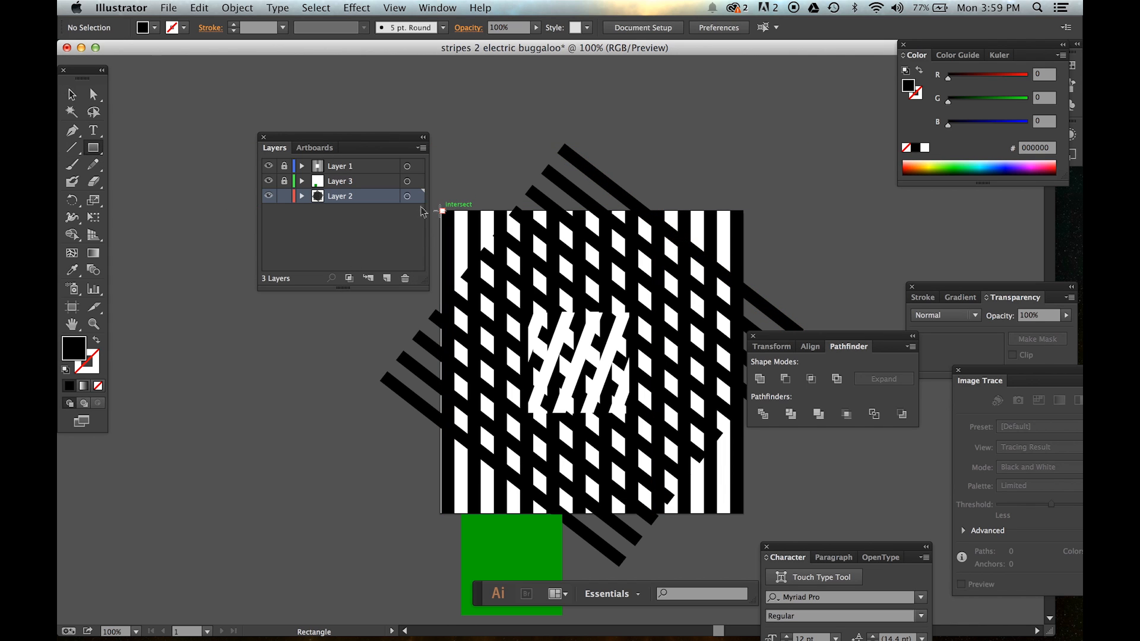
{"action": "left_click", "coordinate": [71, 94]}
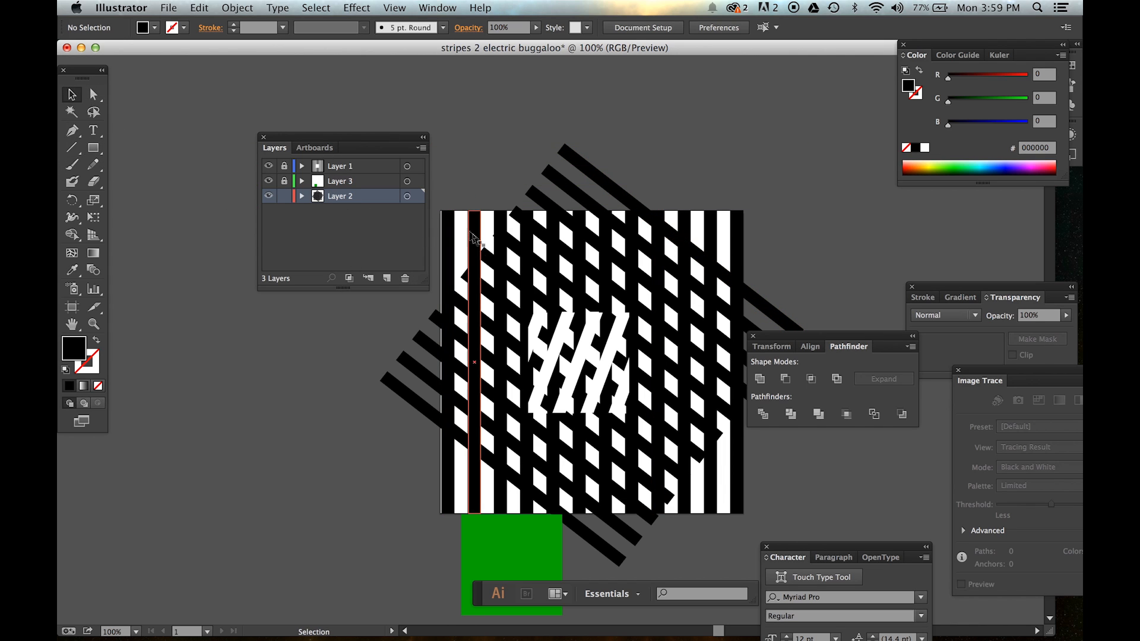
{"action": "left_click", "coordinate": [354, 168]}
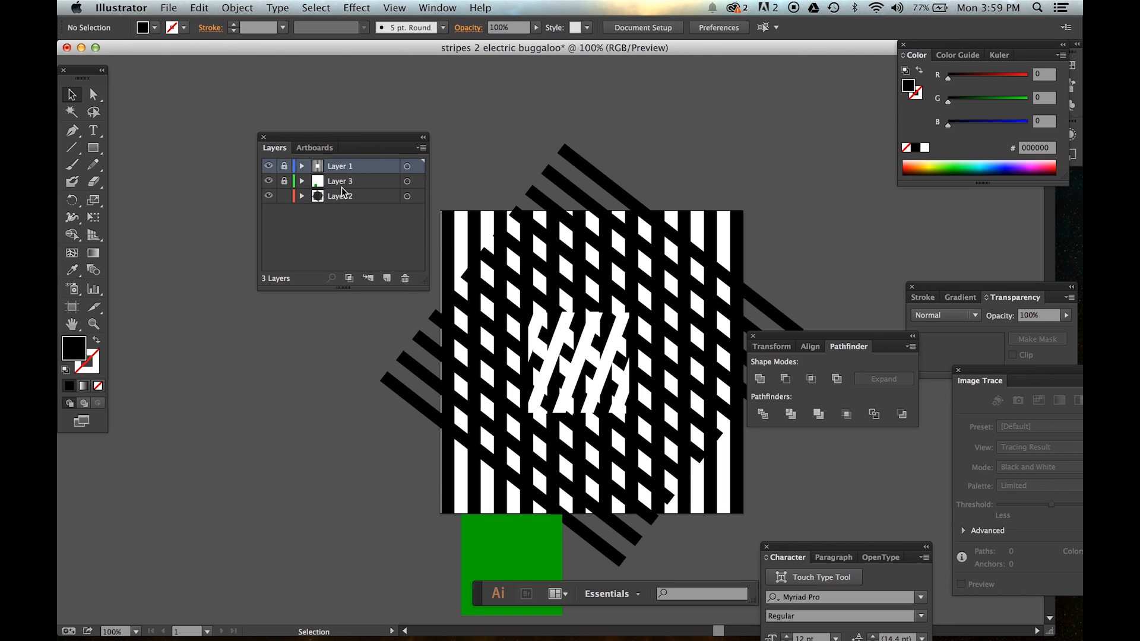
{"action": "left_click", "coordinate": [386, 279]}
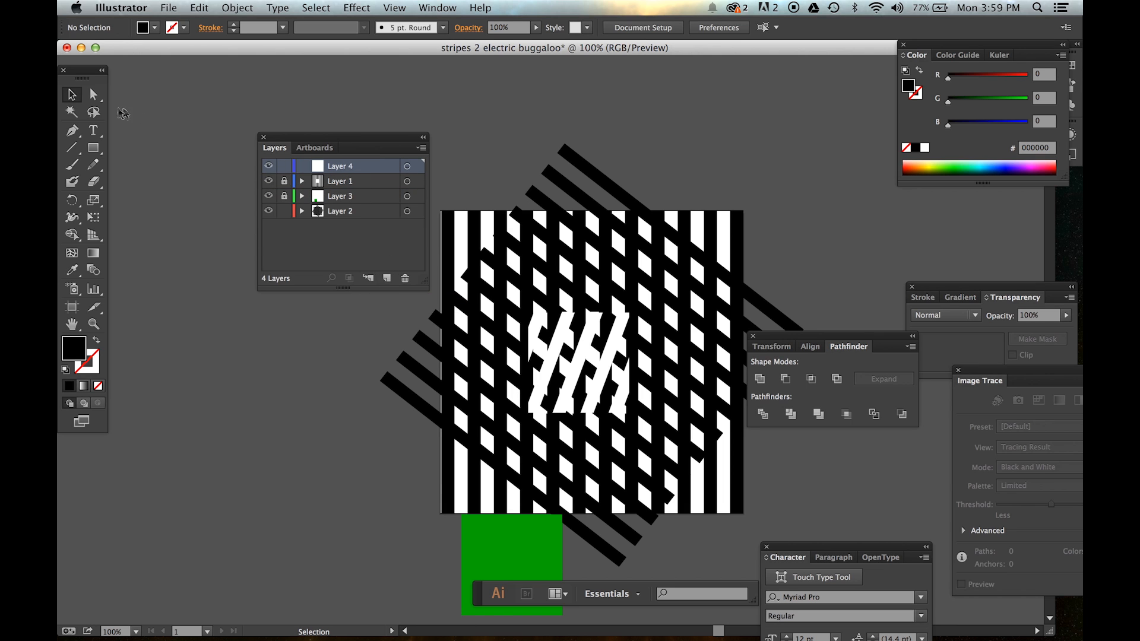
{"action": "left_click", "coordinate": [567, 160]}
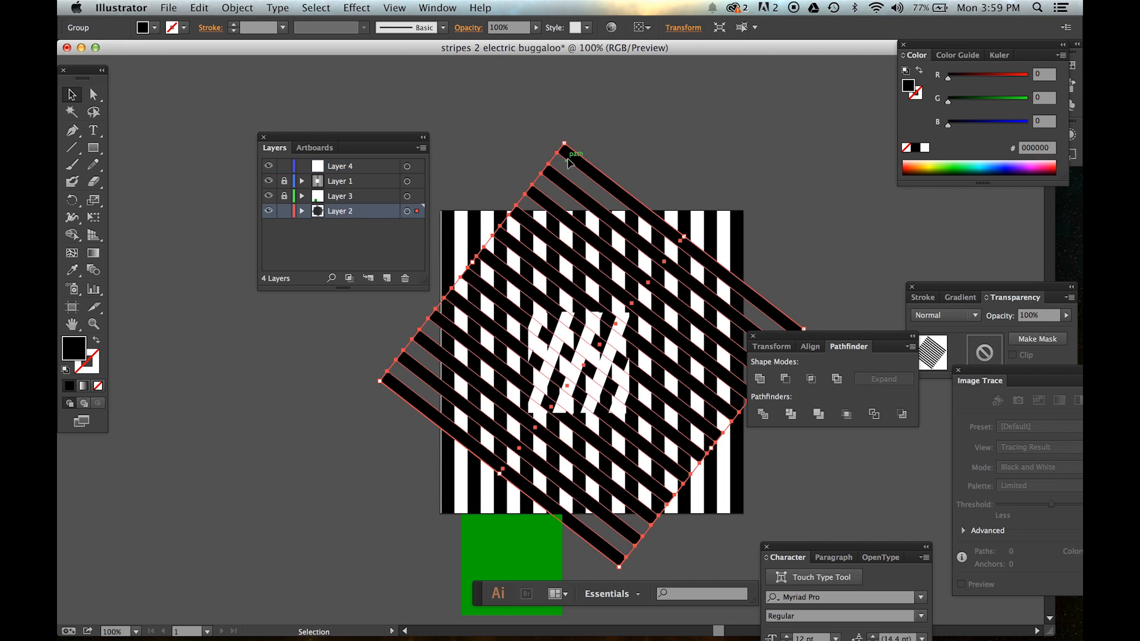
{"action": "left_click_drag", "start_coordinate": [414, 178], "coordinate": [414, 167]}
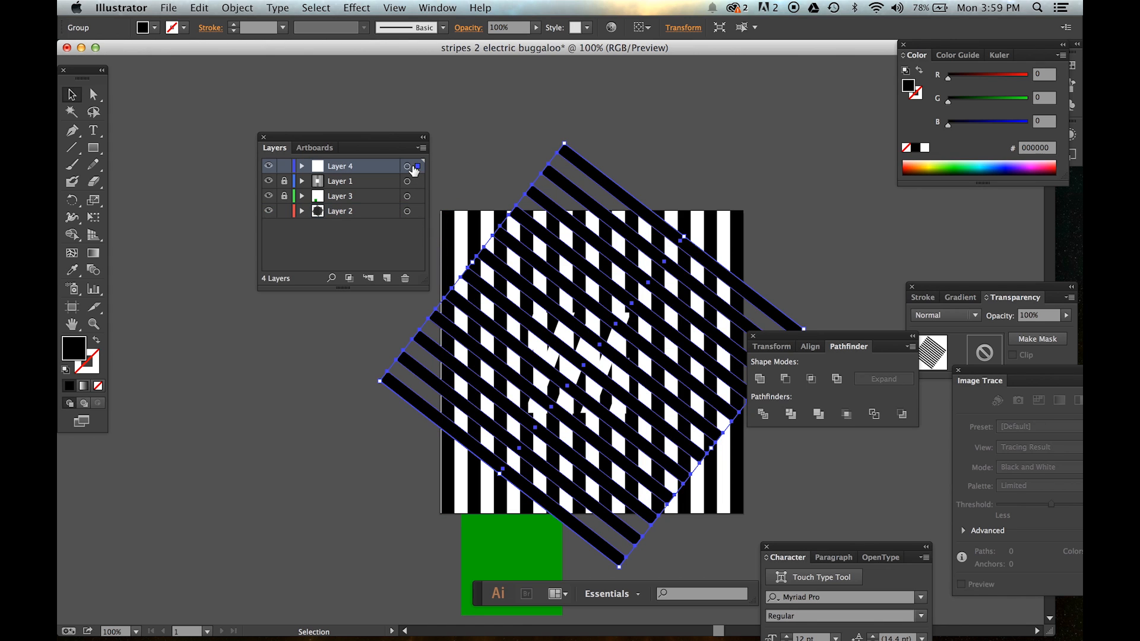
{"action": "left_click", "coordinate": [133, 196]}
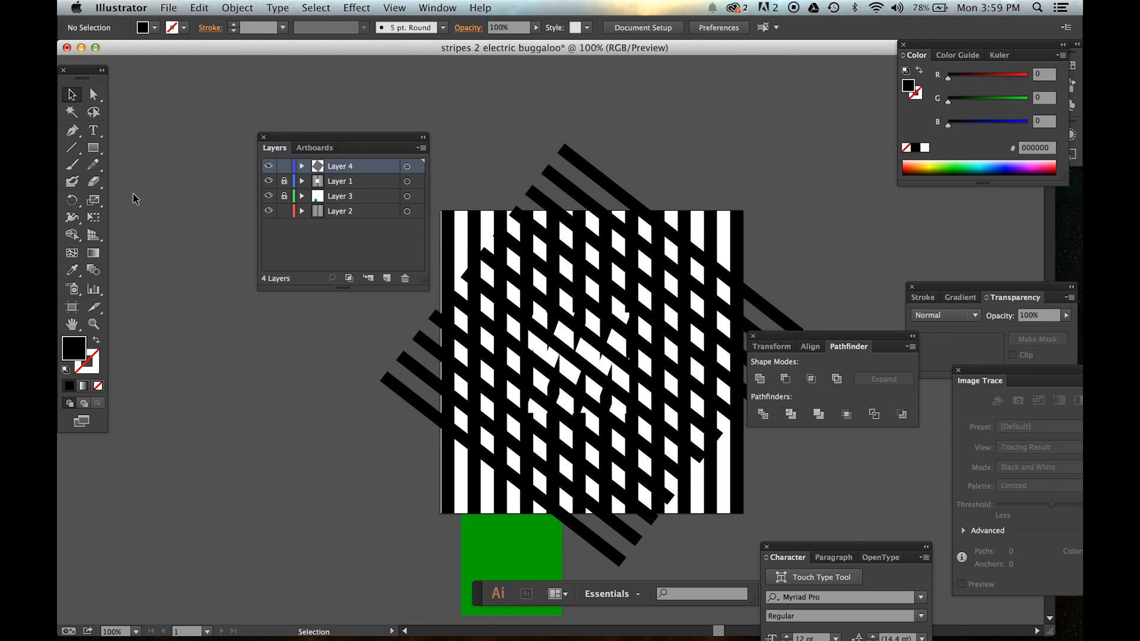
Lock Layer 2 and create a black rectangle 15 cm wide and 15 cm high on Layer 4
{"action": "left_click", "coordinate": [285, 212]}
{"action": "left_click", "coordinate": [93, 148]}
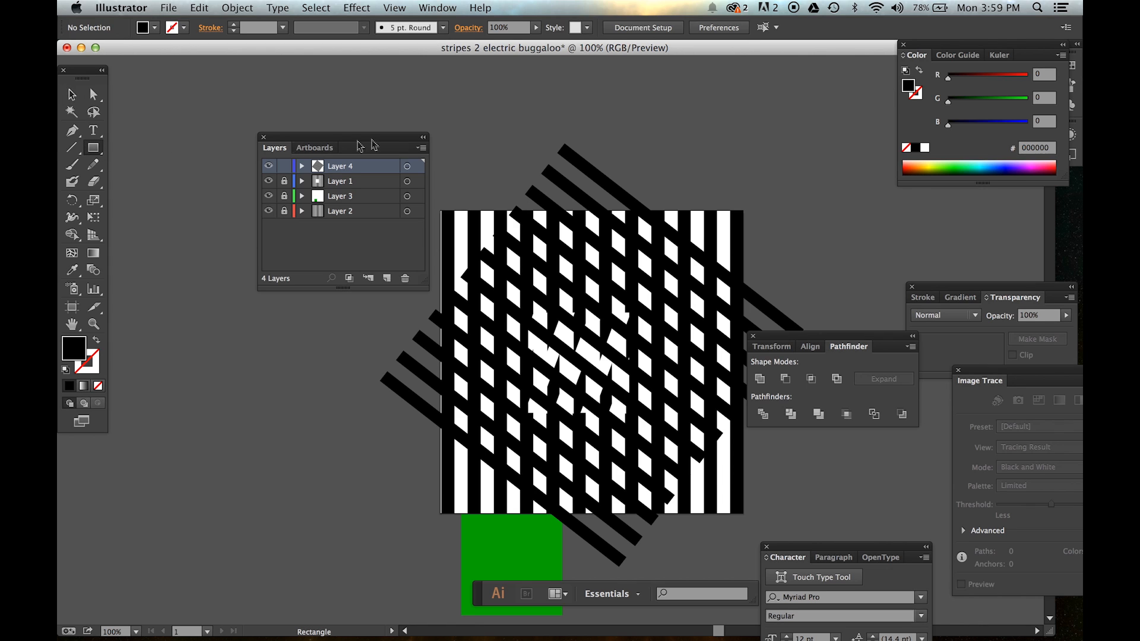
{"action": "left_click", "coordinate": [500, 82]}
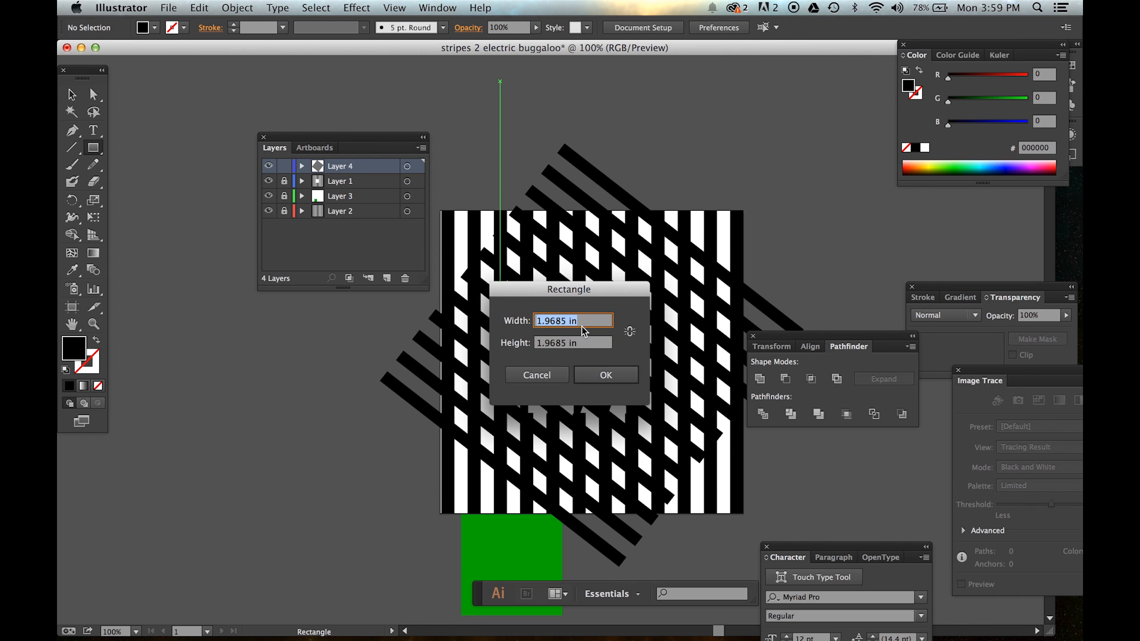
{"action": "key", "text": "BackSpace"}
{"action": "type", "text": "15cm"}
{"action": "key", "text": "Tab"}
{"action": "type", "text": "1"}
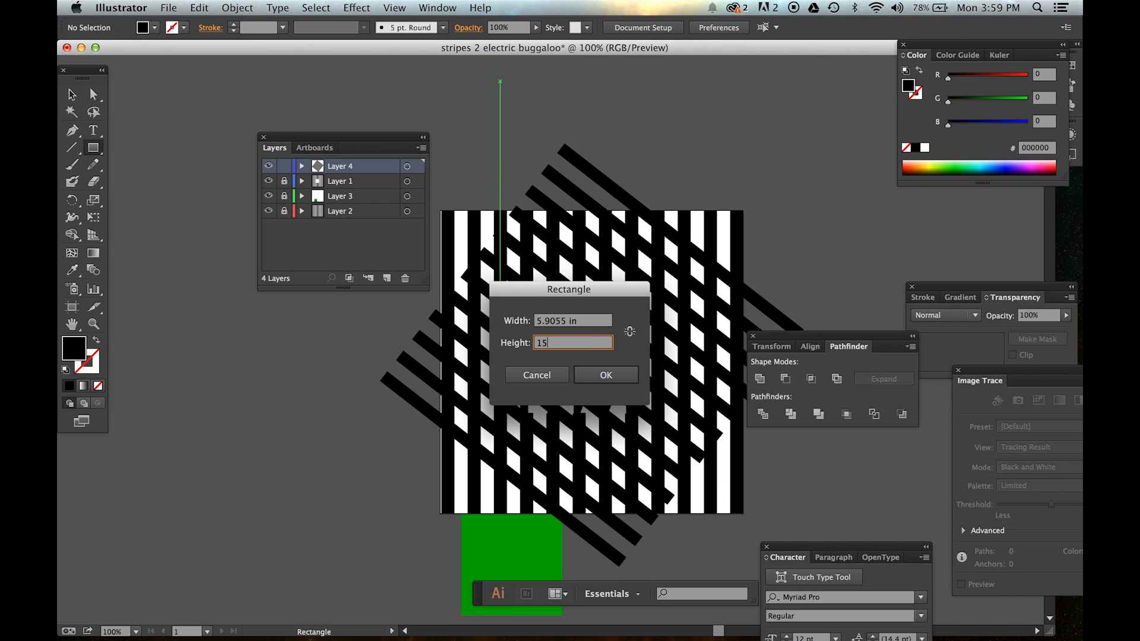
{"action": "left_click", "coordinate": [605, 376]}
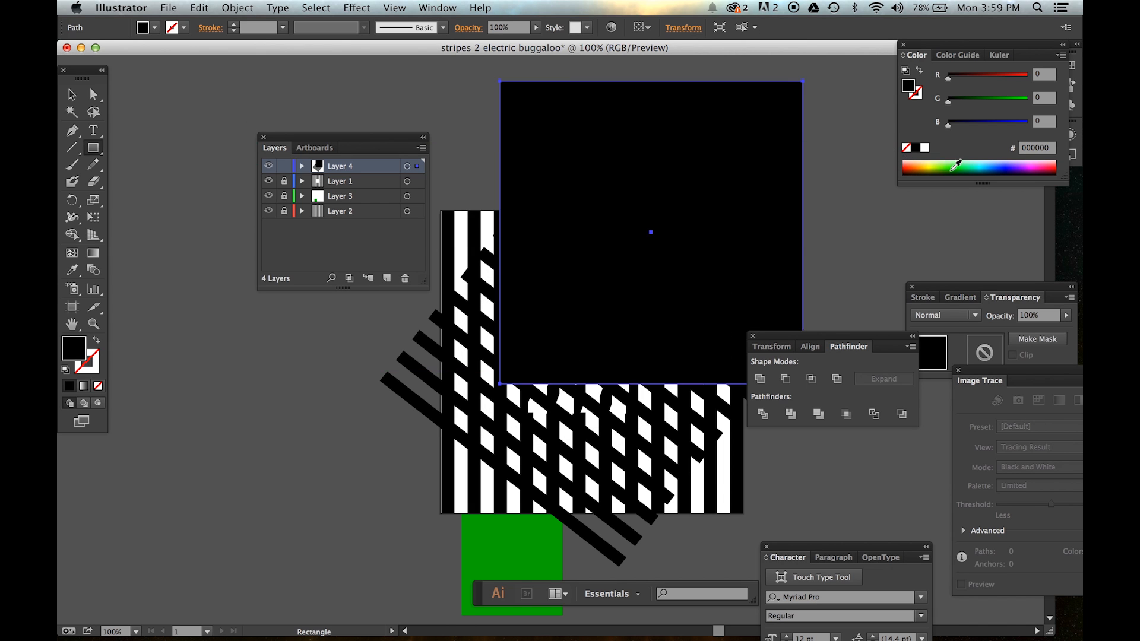
Fill the black 15 cm square with green (RGB 10, 139, 0) and position it exactly over the artboard
{"action": "left_click", "coordinate": [957, 165]}
{"action": "left_click", "coordinate": [72, 94]}
{"action": "left_click", "coordinate": [463, 155]}
{"action": "left_click_drag", "start_coordinate": [574, 174], "coordinate": [518, 301]}
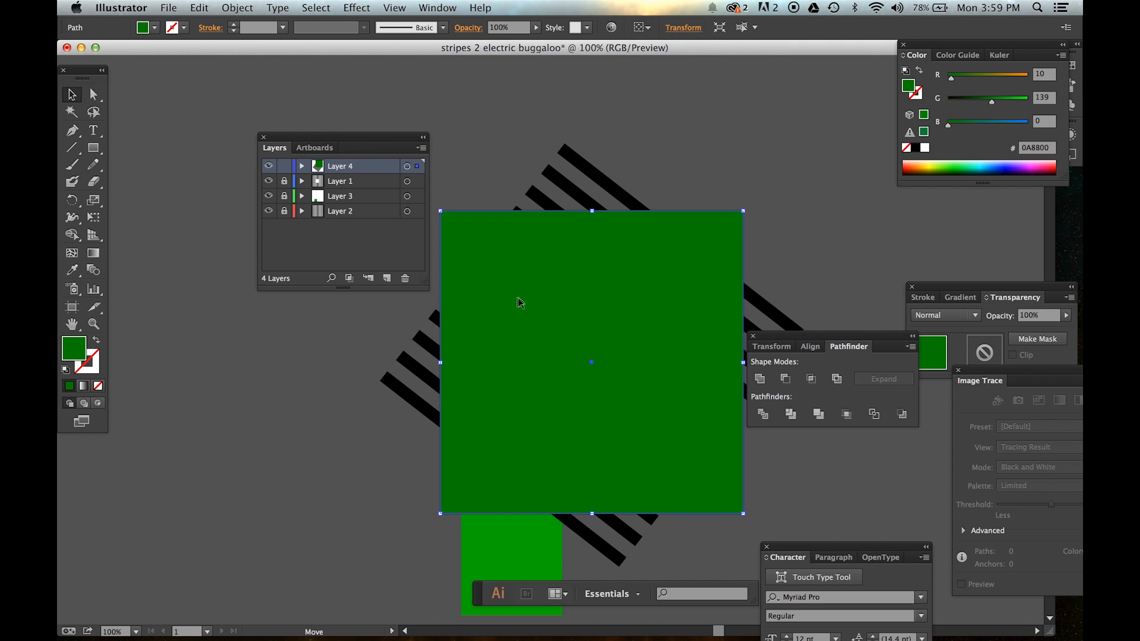
Make a clipping mask on Layer 4 from the large green square and the rotated black stripe group
{"action": "left_click", "coordinate": [331, 298]}
{"action": "left_click", "coordinate": [396, 382], "text": "shift"}
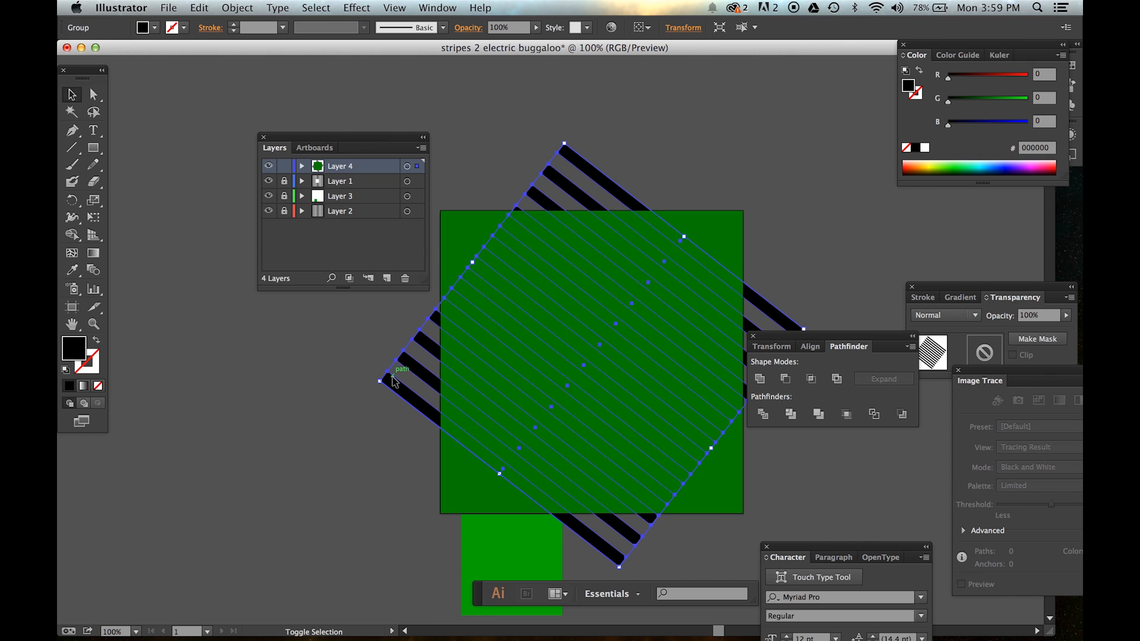
{"action": "left_click", "coordinate": [719, 217], "text": "shift"}
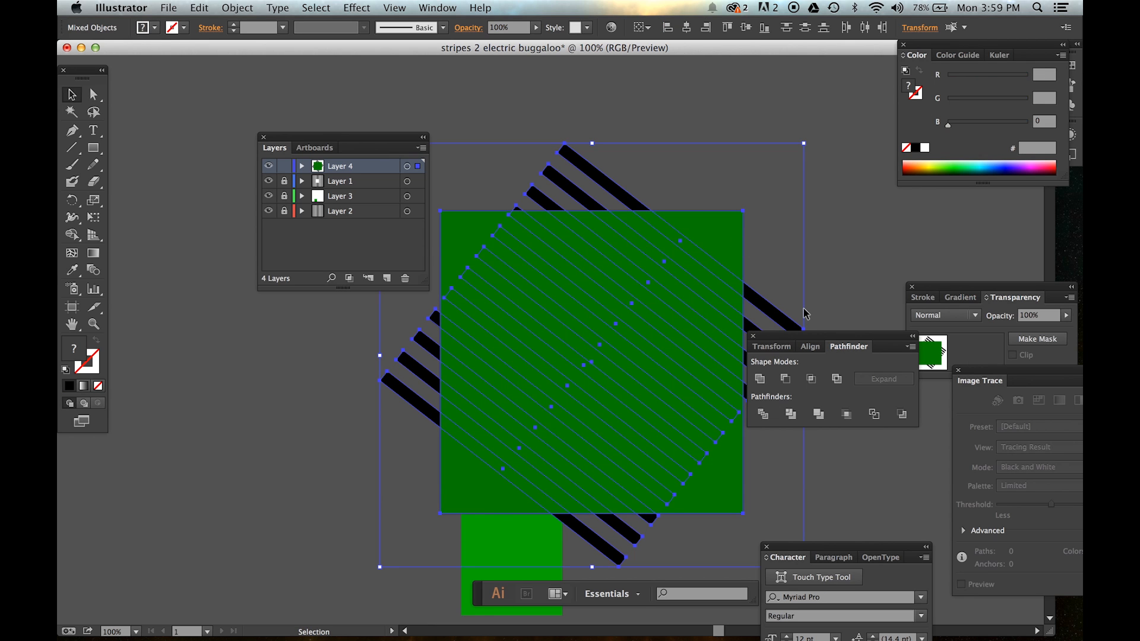
{"action": "key", "text": "super+7"}
{"action": "left_click", "coordinate": [843, 286]}
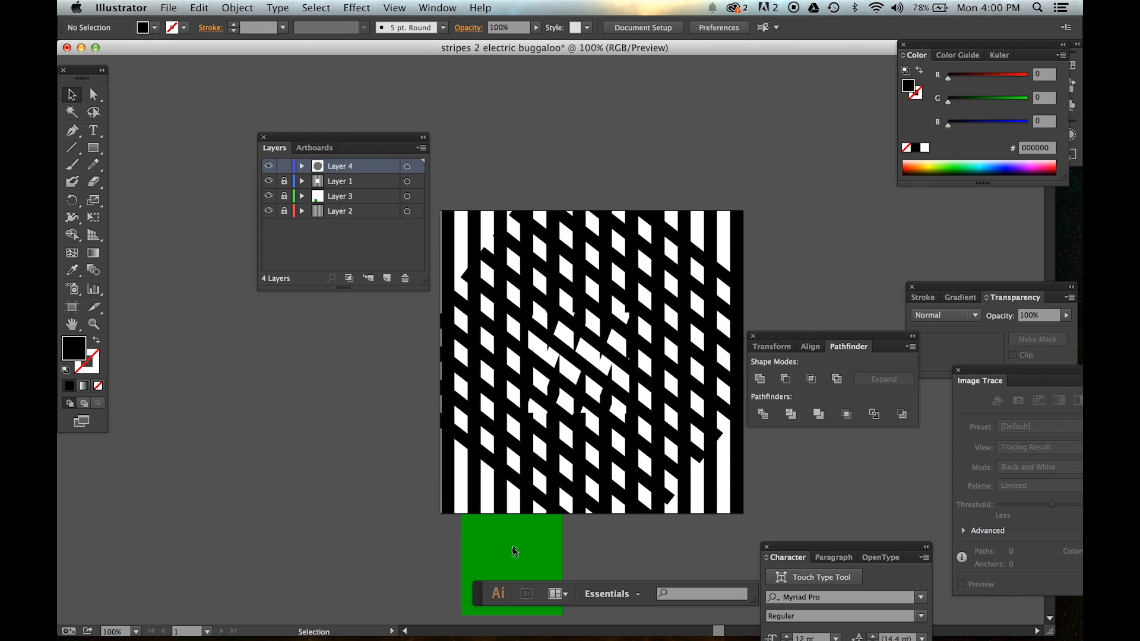
Unlock Layers 1, 2 and 3, and delete the leftover green square below the artboard
{"action": "key", "text": "b"}
{"action": "right_click", "coordinate": [808, 492]}
{"action": "left_click", "coordinate": [792, 462]}
{"action": "right_click", "coordinate": [785, 477]}
{"action": "left_click", "coordinate": [783, 196]}
{"action": "left_click", "coordinate": [72, 94]}
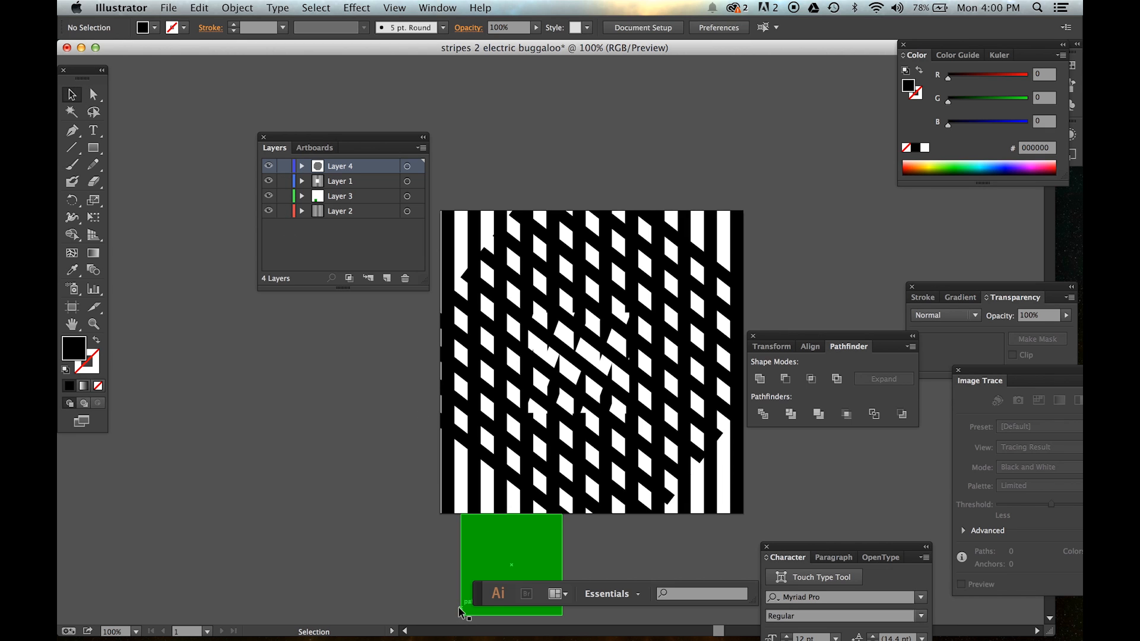
{"action": "left_click_drag", "start_coordinate": [460, 611], "coordinate": [265, 540]}
{"action": "key", "text": "Delete"}
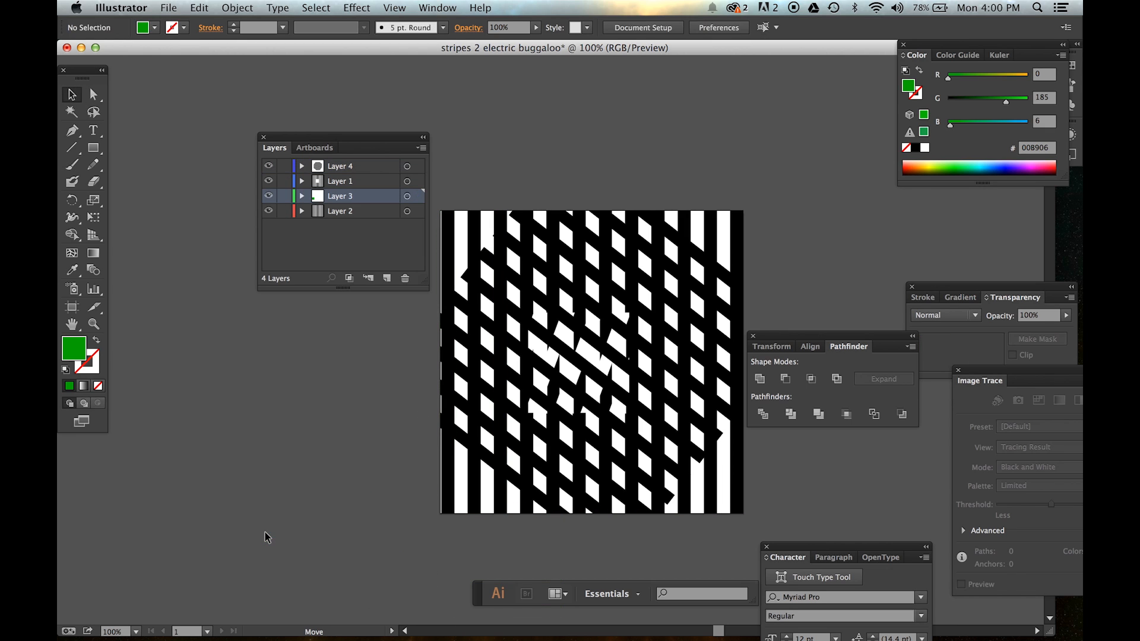
Save the artwork as "stripes 2 electric buggaloo.ai" in Adobe Illustrator format in the STRIPES folder
{"action": "left_click", "coordinate": [169, 7]}
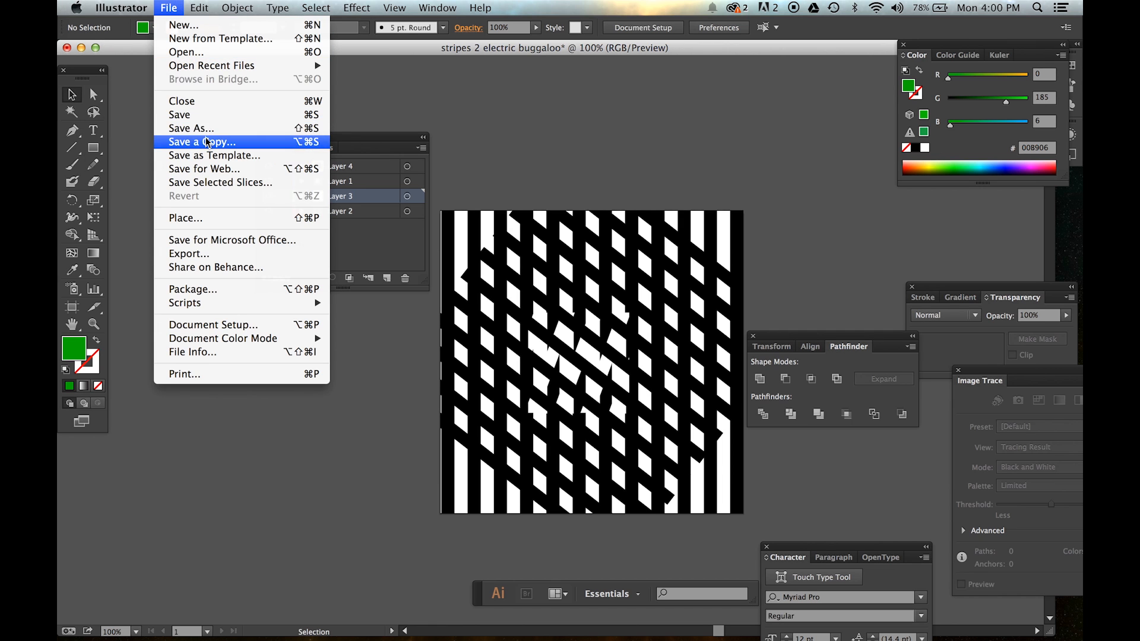
{"action": "left_click", "coordinate": [202, 118]}
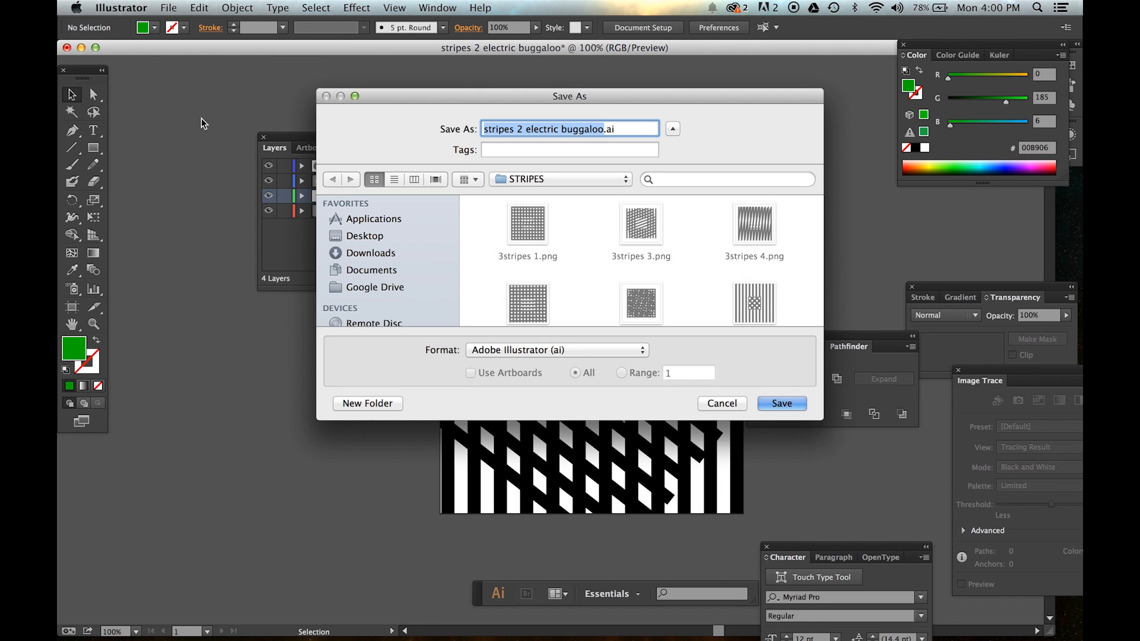
{"action": "key", "text": "Return"}
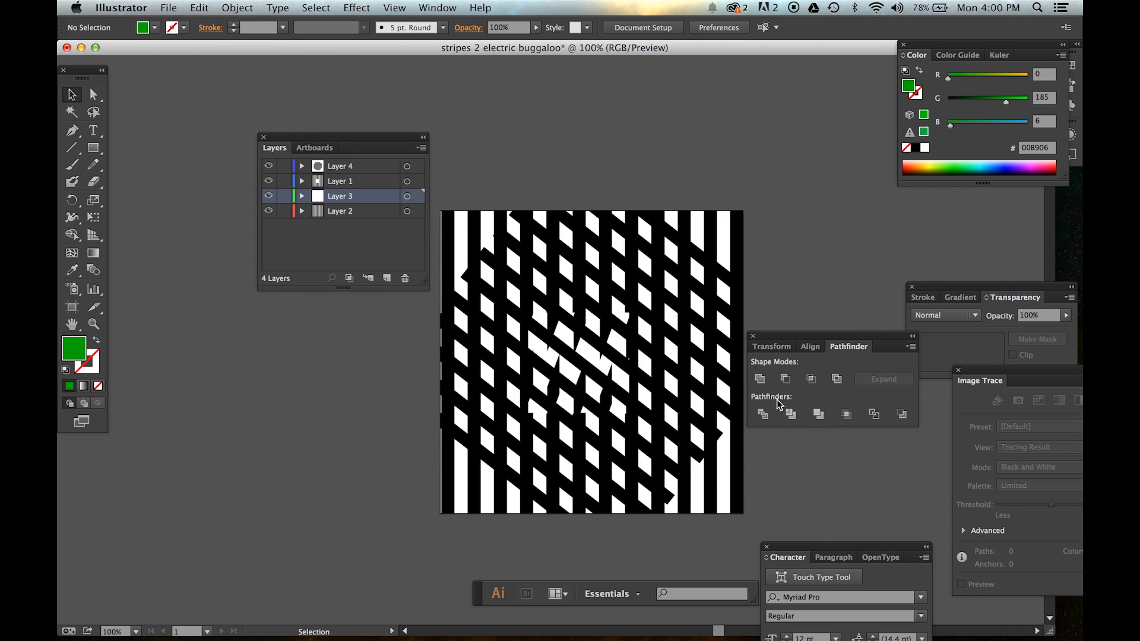
{"action": "left_click", "coordinate": [704, 538]}
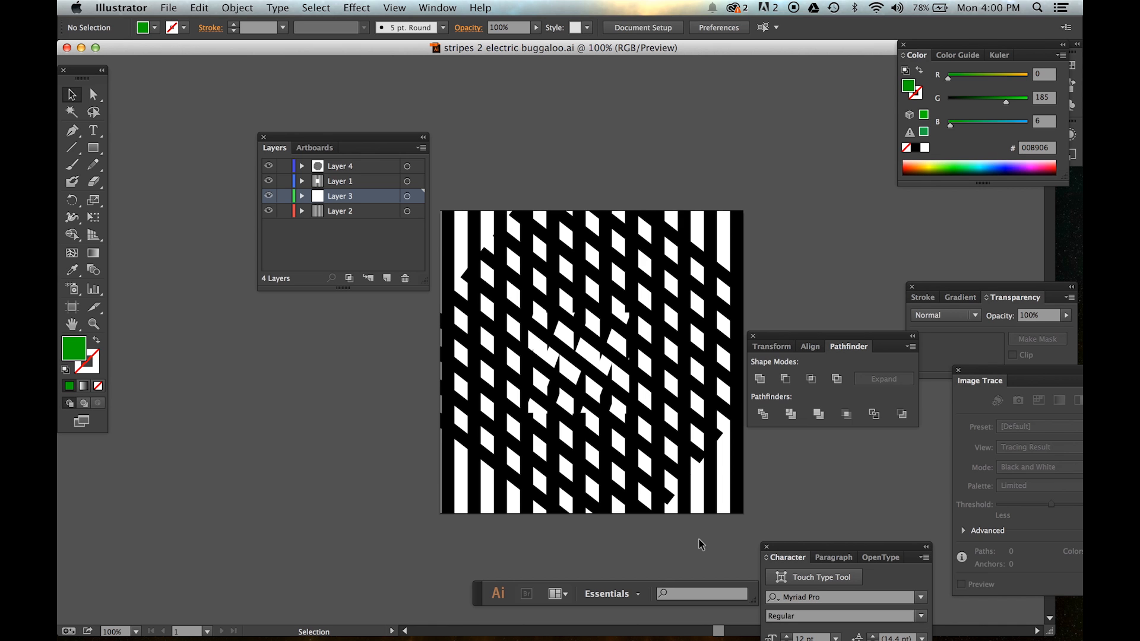
Export the artwork to the STRIPES folder as "stripes 2 electric buggaloo.png" at High (300 ppi) resolution with a transparent background
{"action": "left_click", "coordinate": [171, 8]}
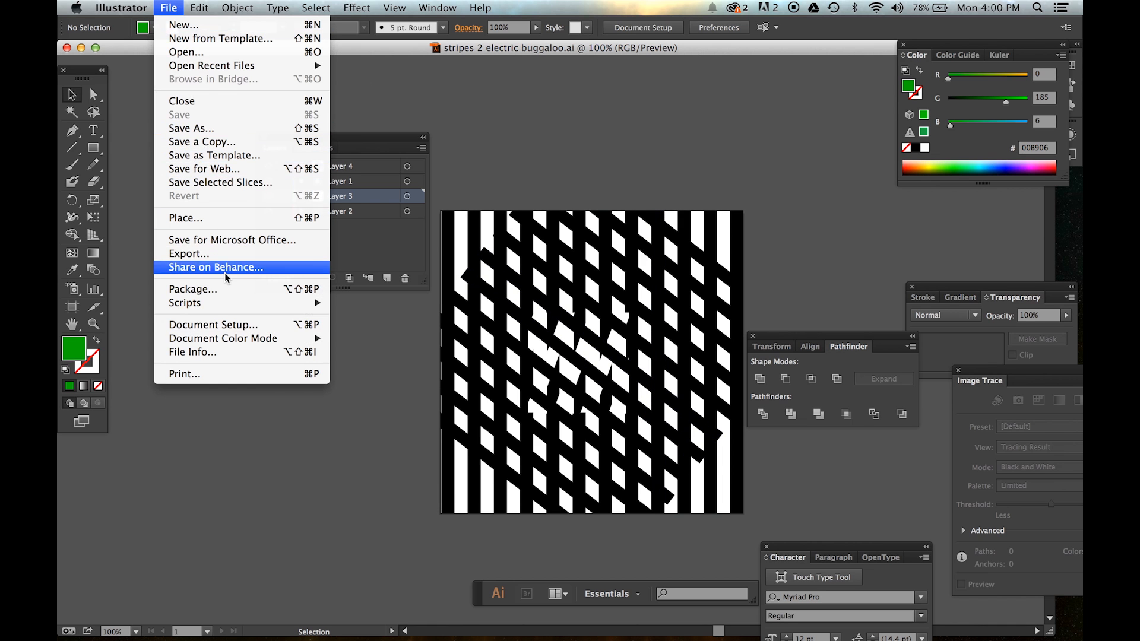
{"action": "left_click", "coordinate": [192, 254]}
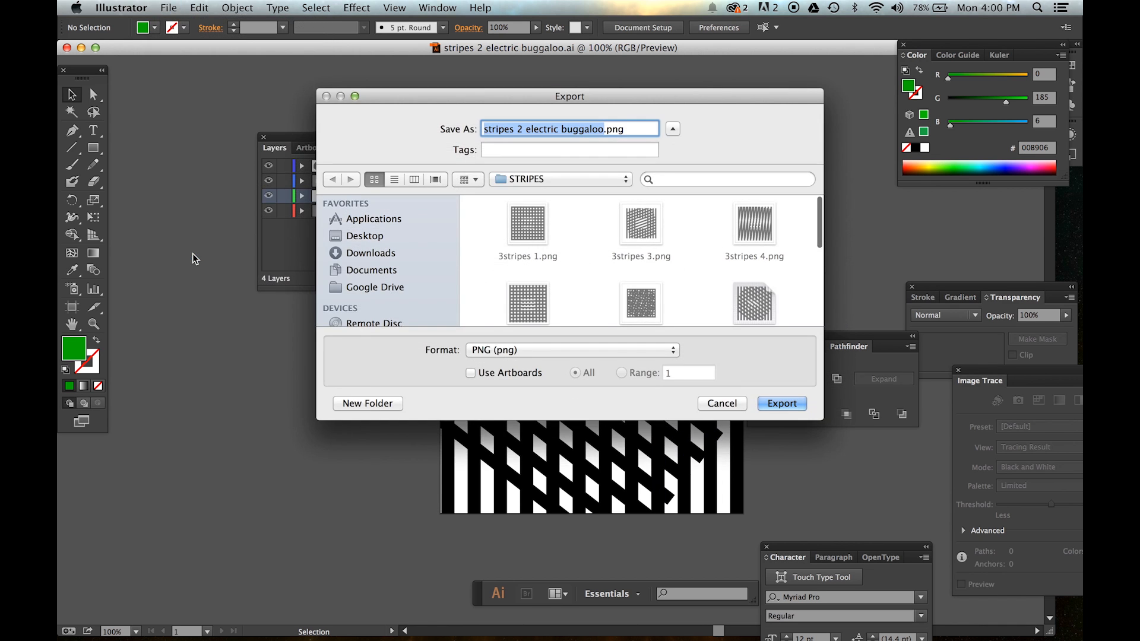
{"action": "left_click_drag", "start_coordinate": [628, 128], "coordinate": [612, 129]}
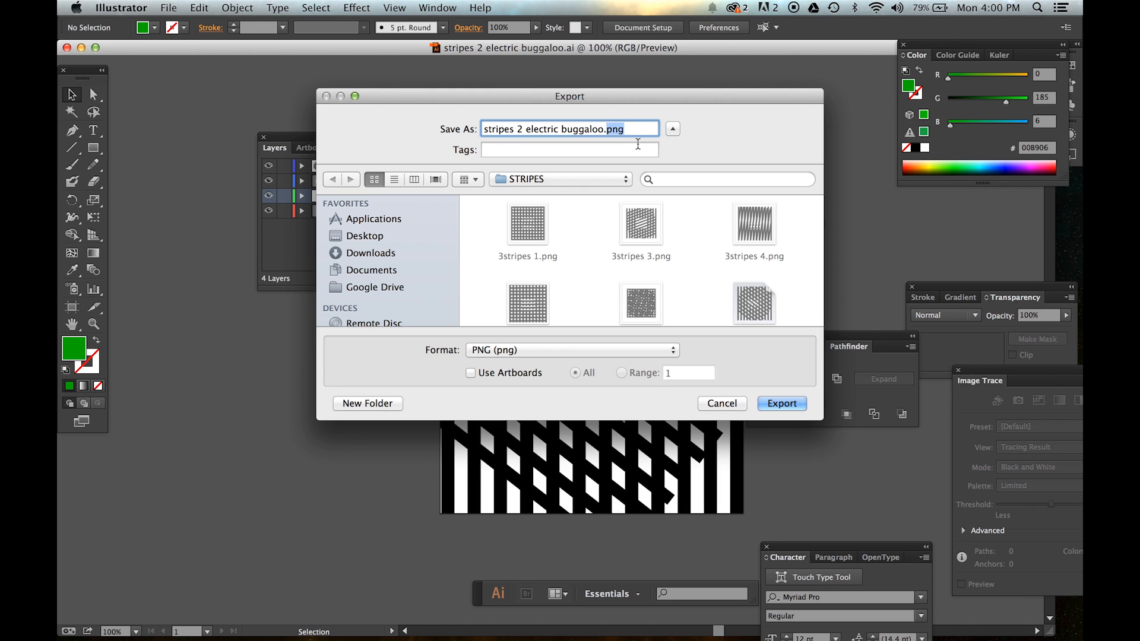
{"action": "left_click", "coordinate": [775, 401]}
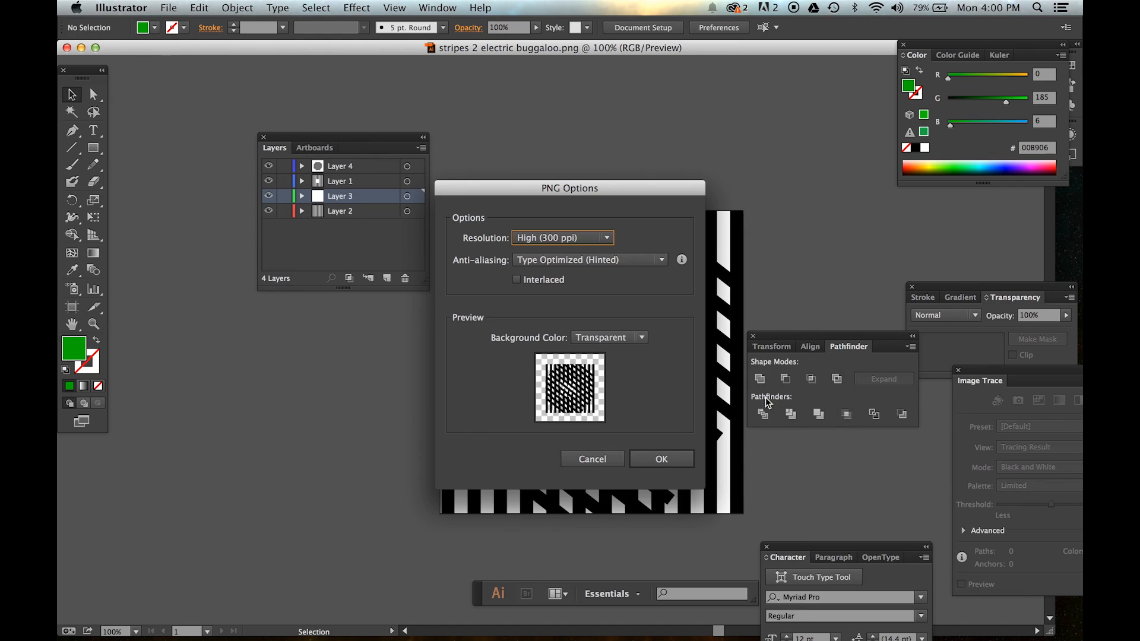
{"action": "left_click", "coordinate": [577, 237]}
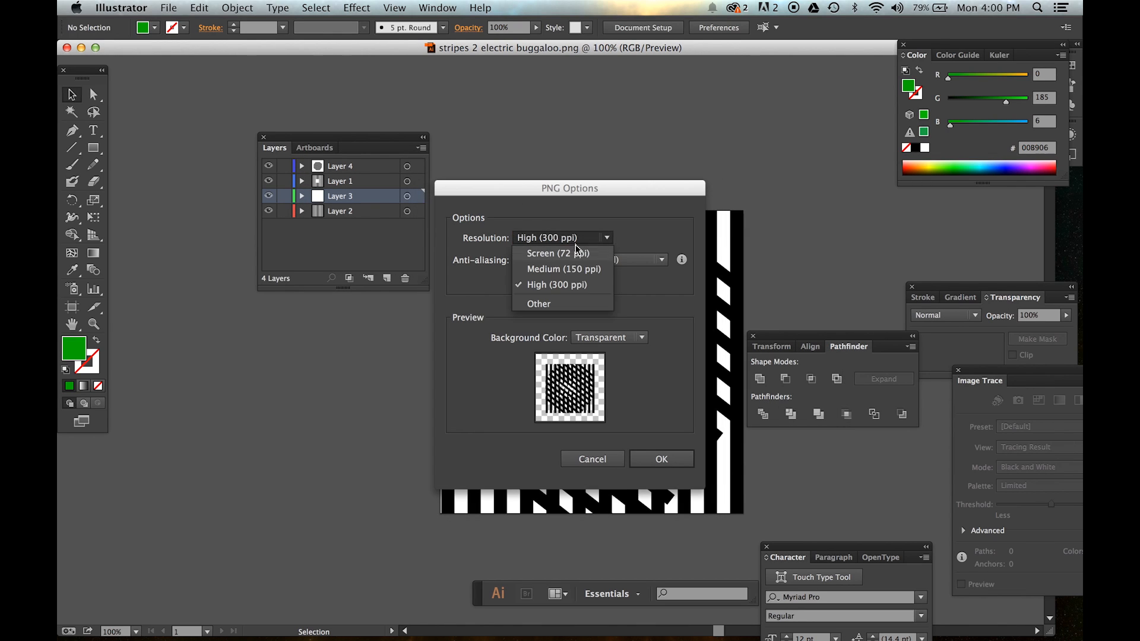
{"action": "left_click", "coordinate": [606, 279]}
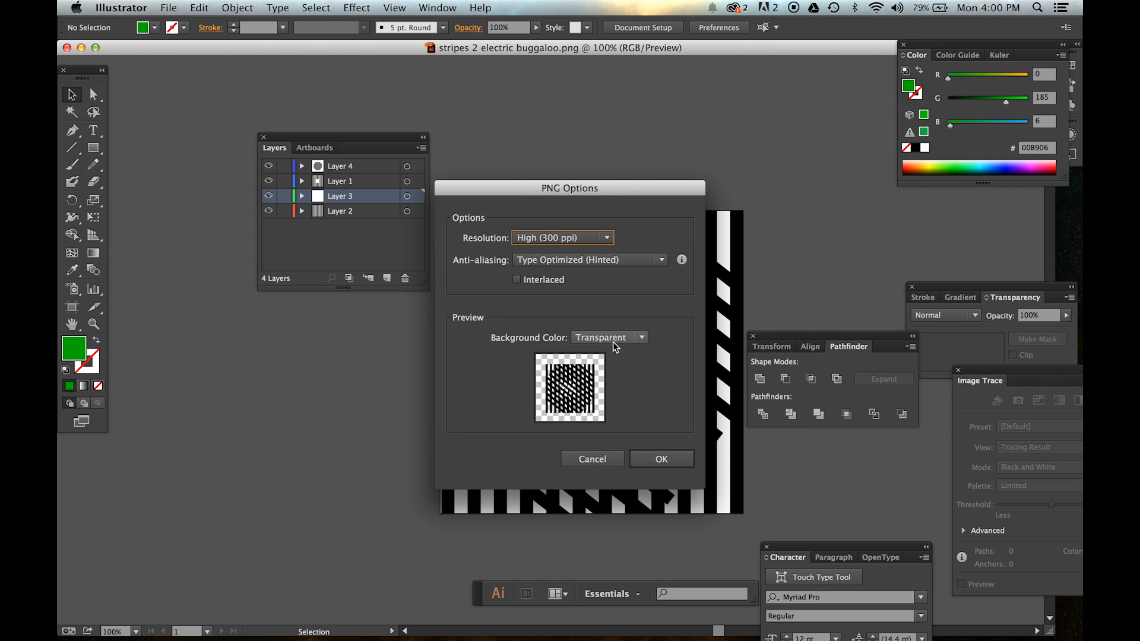
{"action": "left_click", "coordinate": [656, 458]}
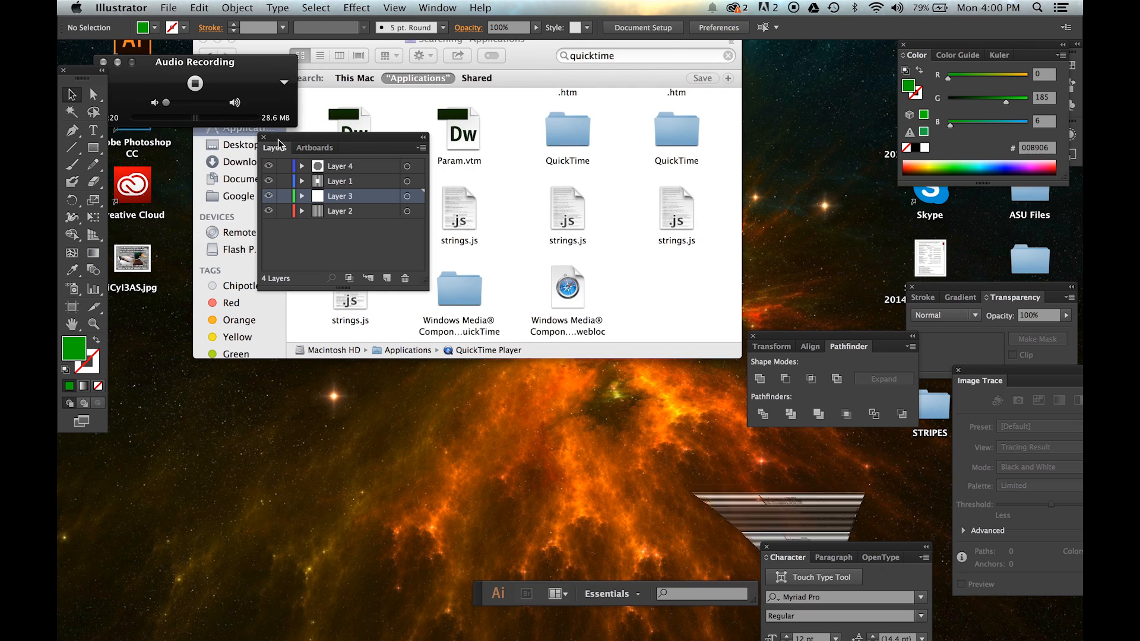
Switch to QuickTime Player and stop the running audio recording
{"action": "left_click", "coordinate": [588, 440]}
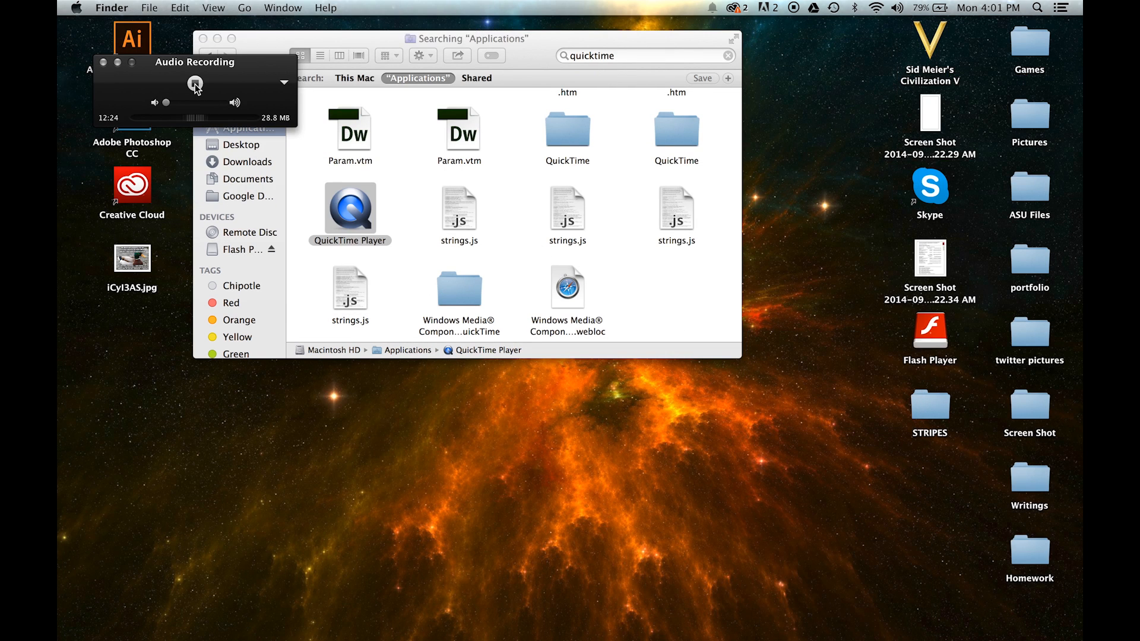
{"action": "left_click", "coordinate": [195, 84]}
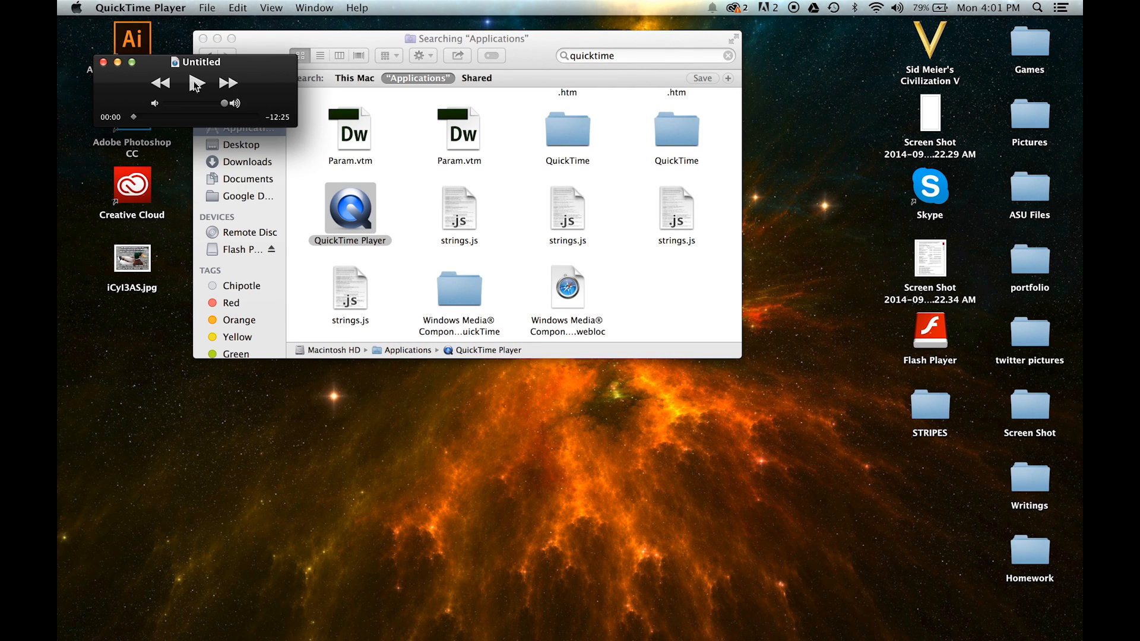
{"action": "mouse_move", "coordinate": [661, 640]}
{"action": "mouse_move", "coordinate": [778, 637]}
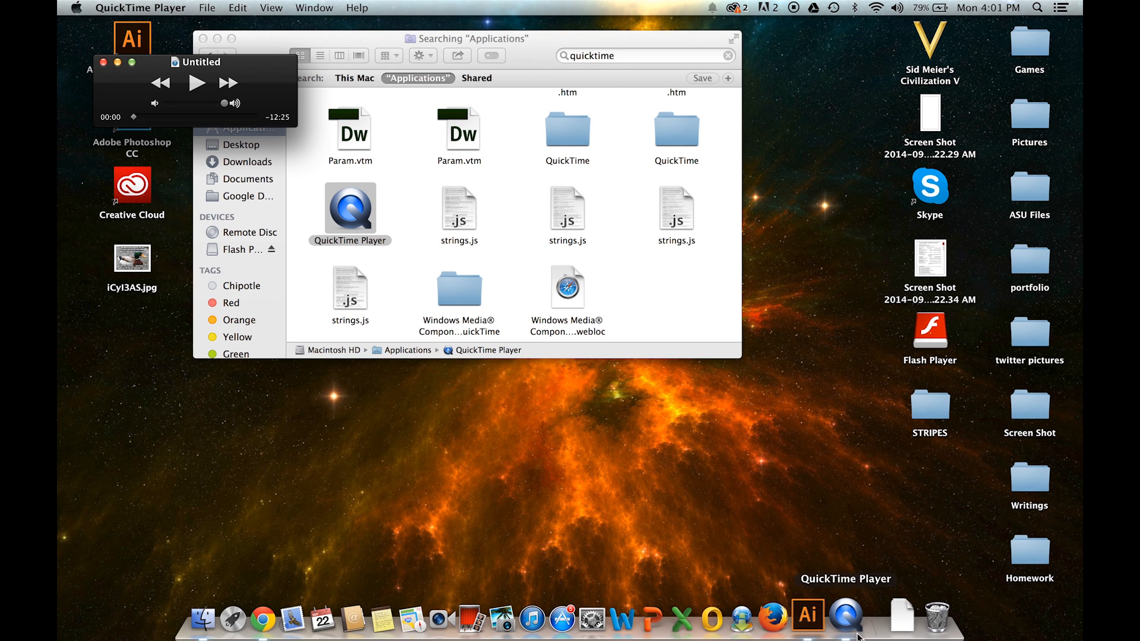